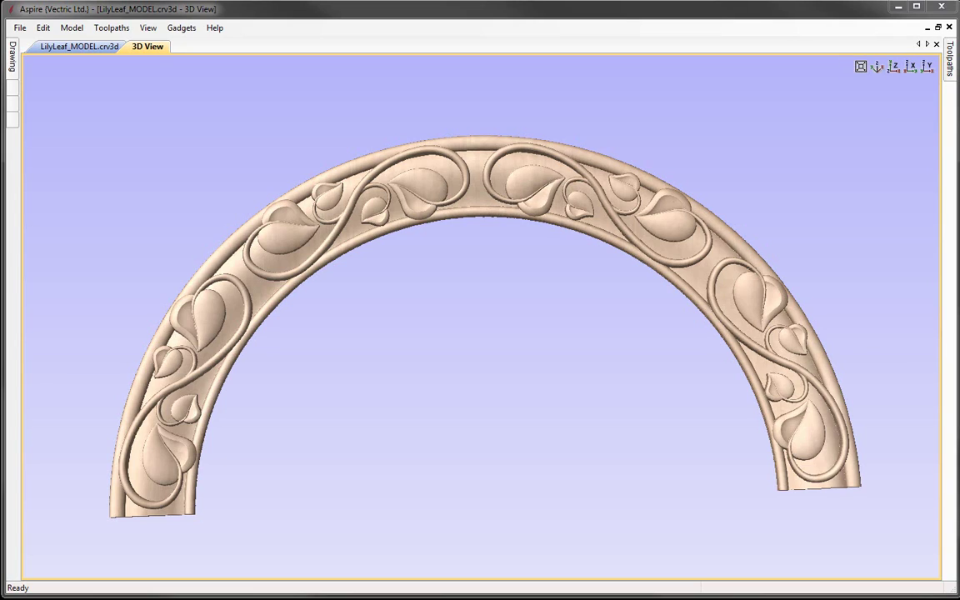
Step: Close the finished arch model and open the file LilyLeaf_VECTOR.crv3d
click(18, 27)
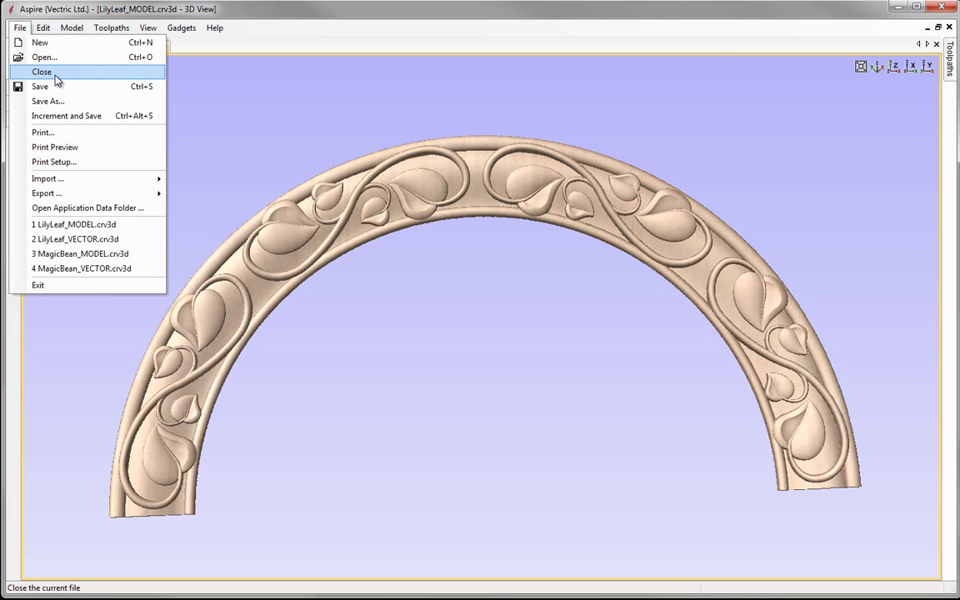
click(44, 73)
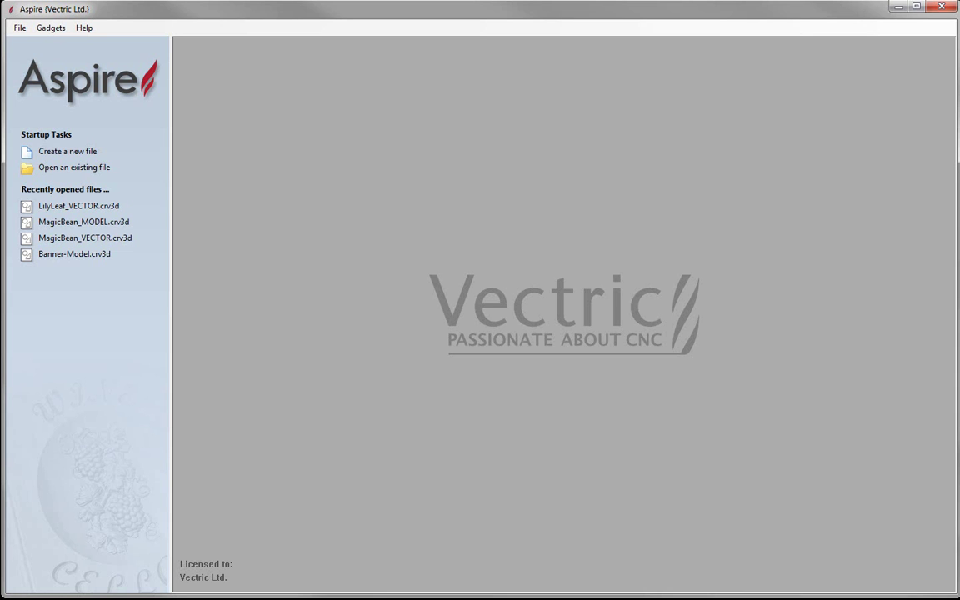
click(72, 167)
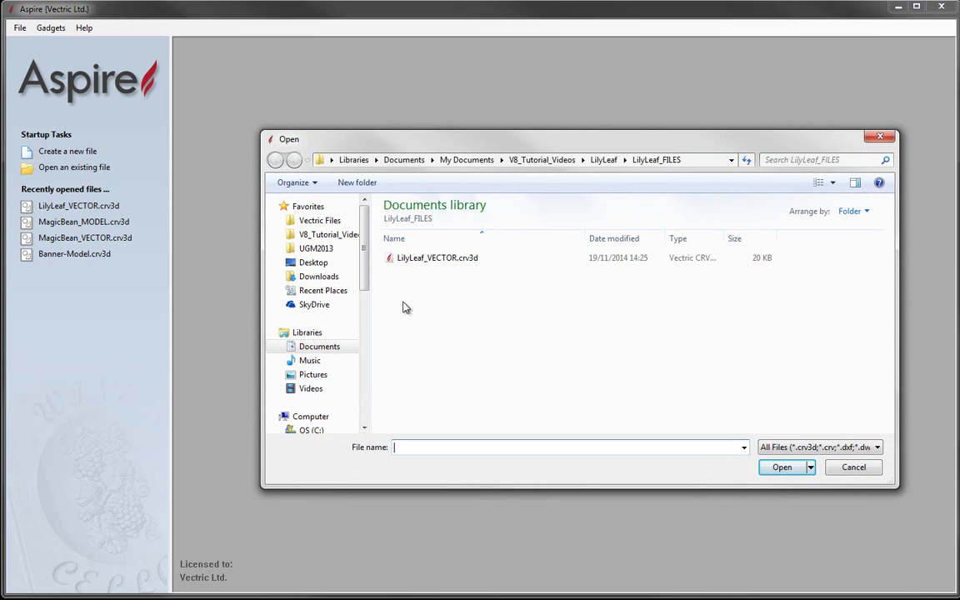
click(446, 260)
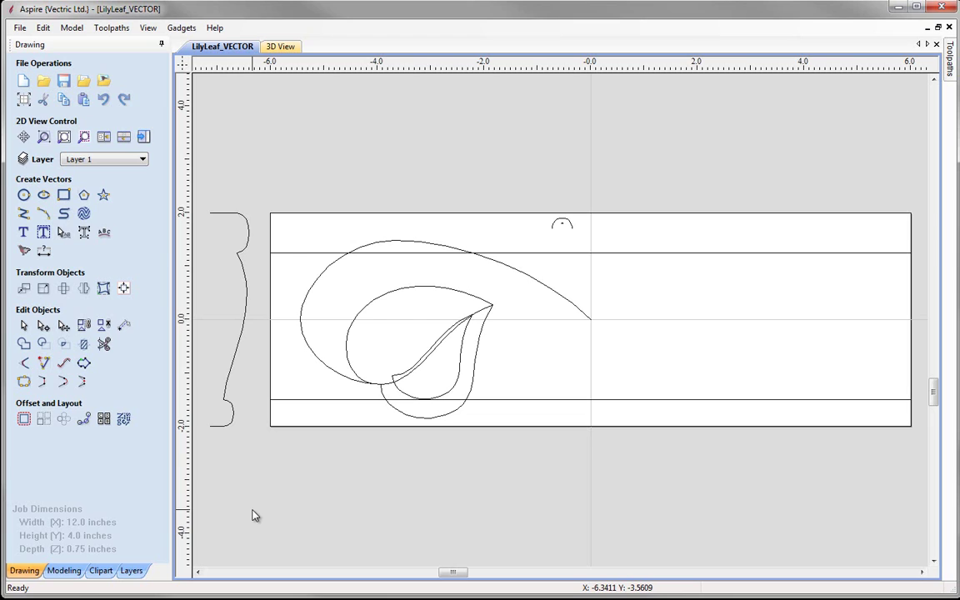
Step: Stack the 2D and 3D views, bring up the modeling tools, and check the two outer border lines and the molding profile
click(124, 138)
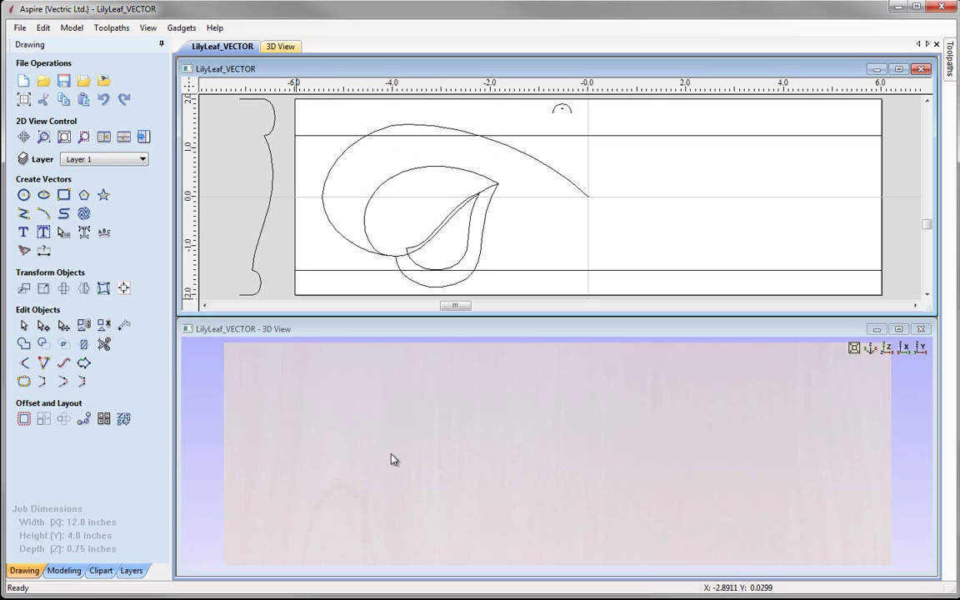
click(63, 570)
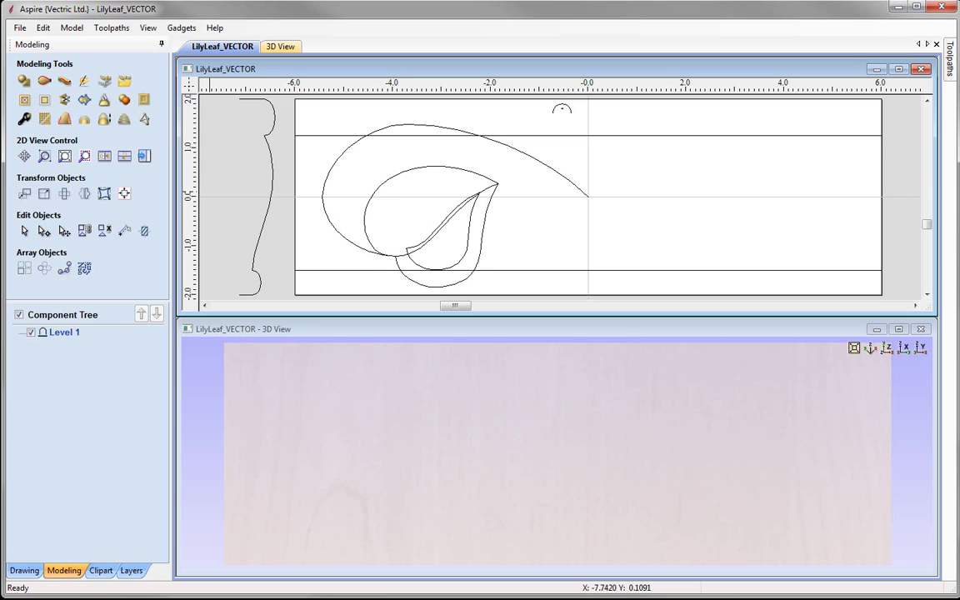
click(314, 100)
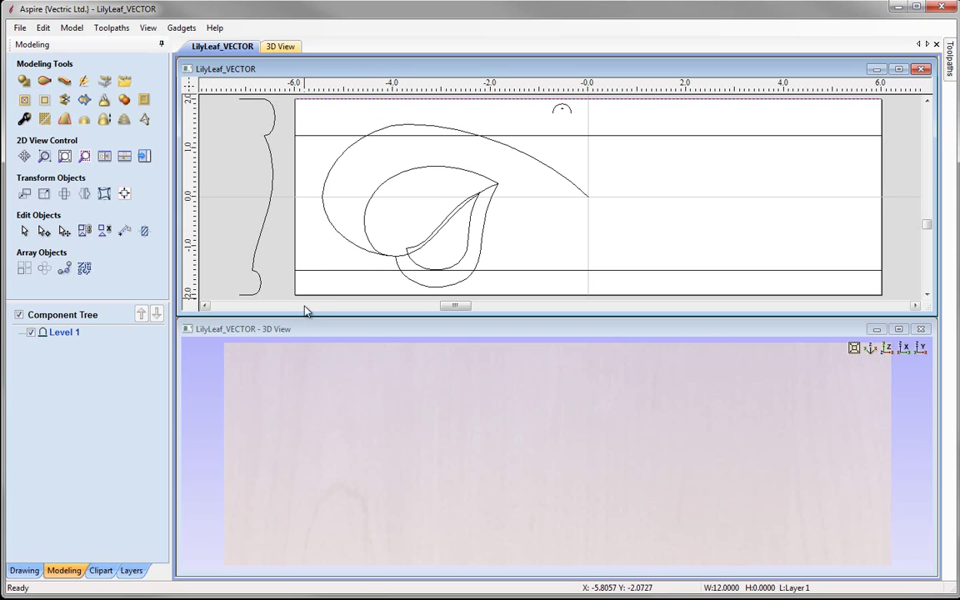
click(350, 291)
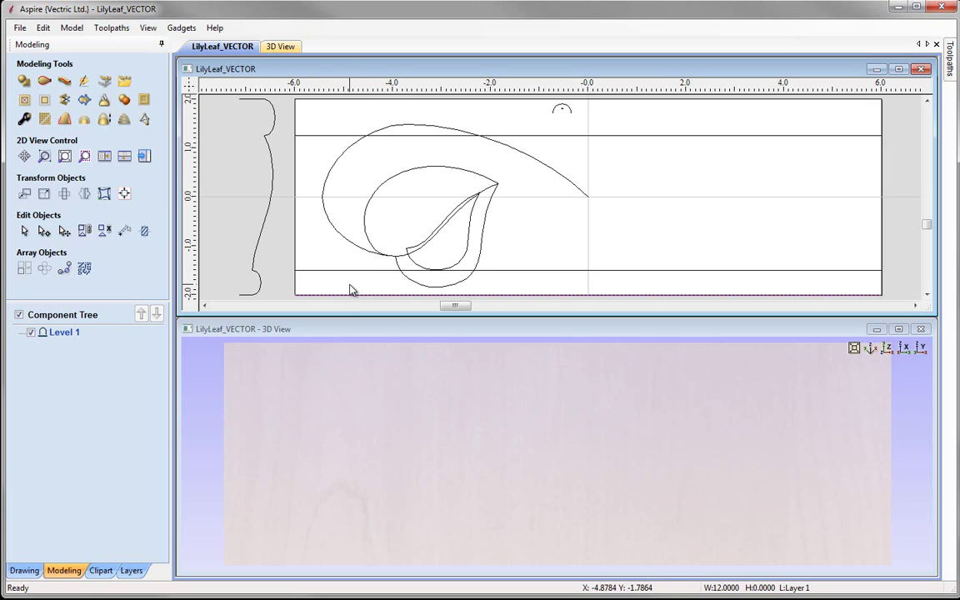
click(268, 218)
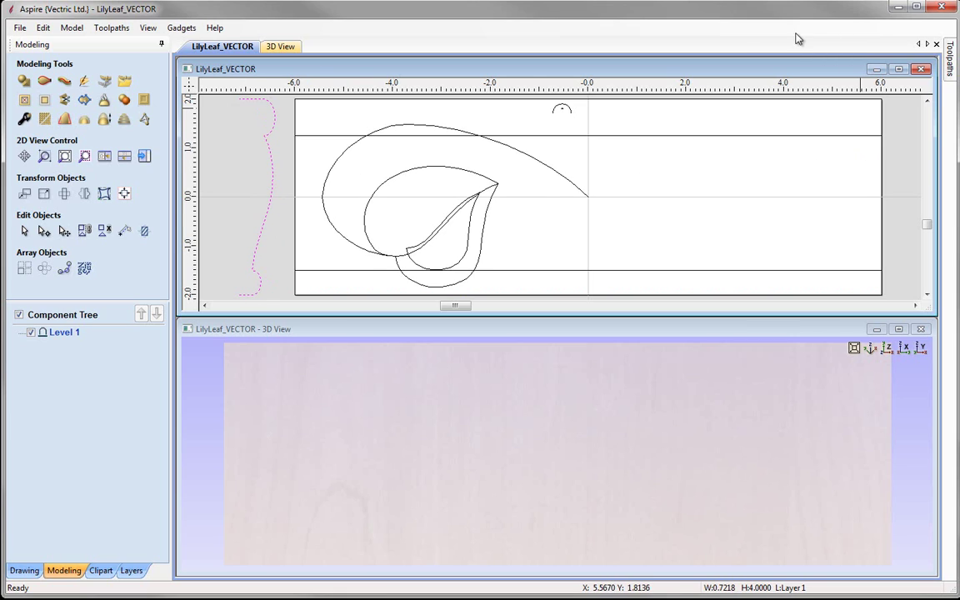
Step: Rename the component level Level 1 as Base
right_click(61, 338)
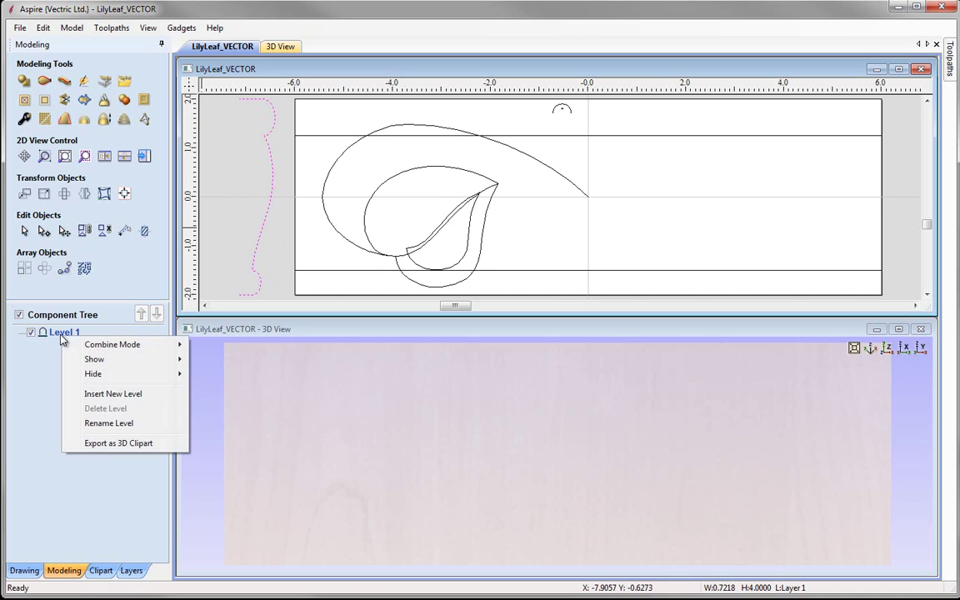
click(133, 423)
text(Base)
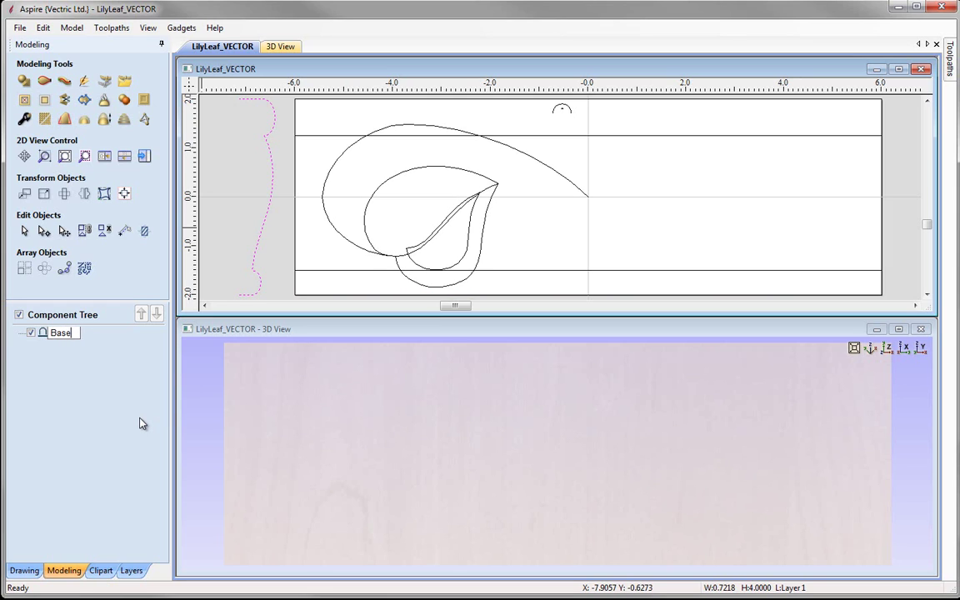
key(Return)
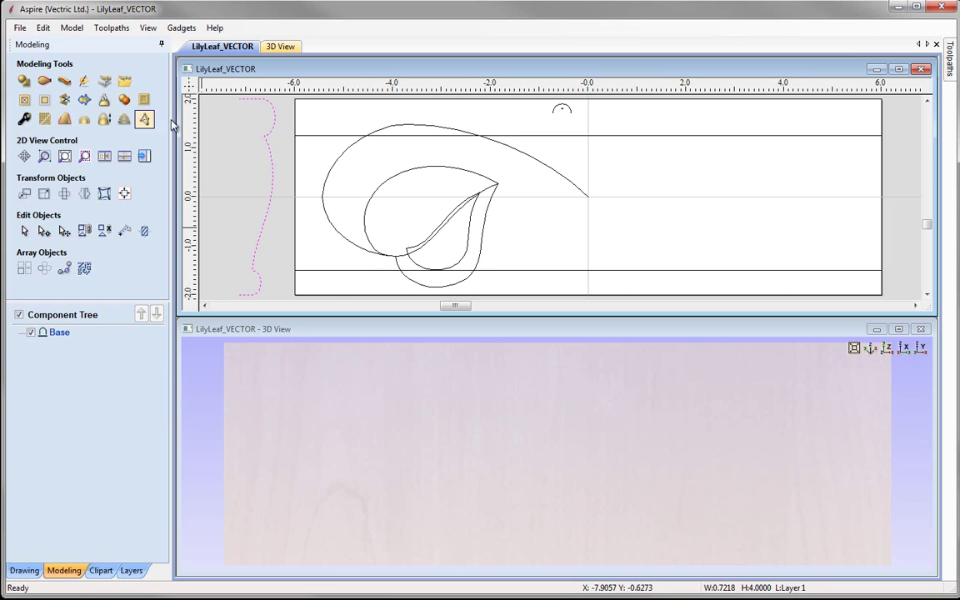
Step: Start a Two Rail Sweep using the upper and lower horizontal border lines as drive rails
click(43, 83)
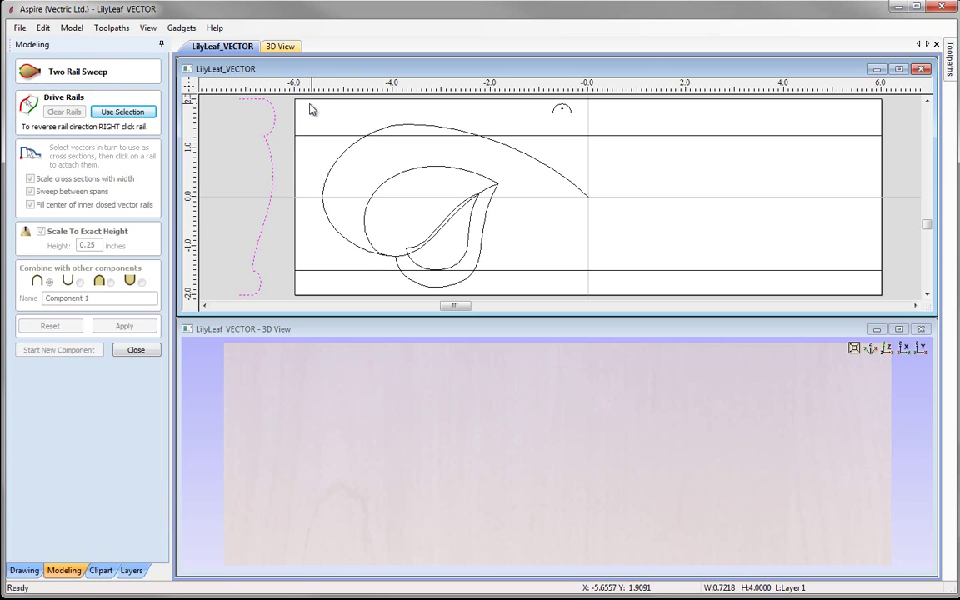
click(288, 117)
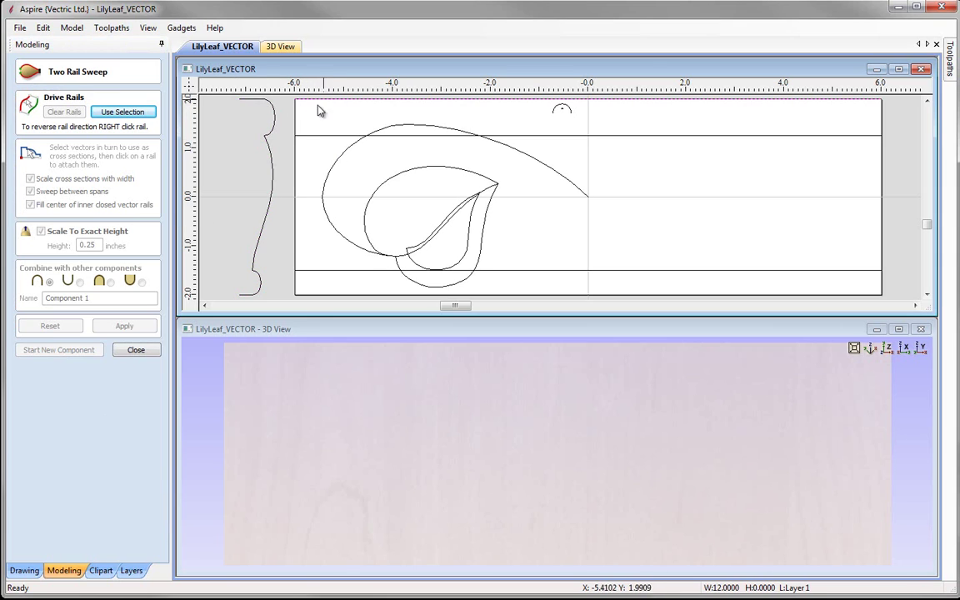
shift+click(312, 294)
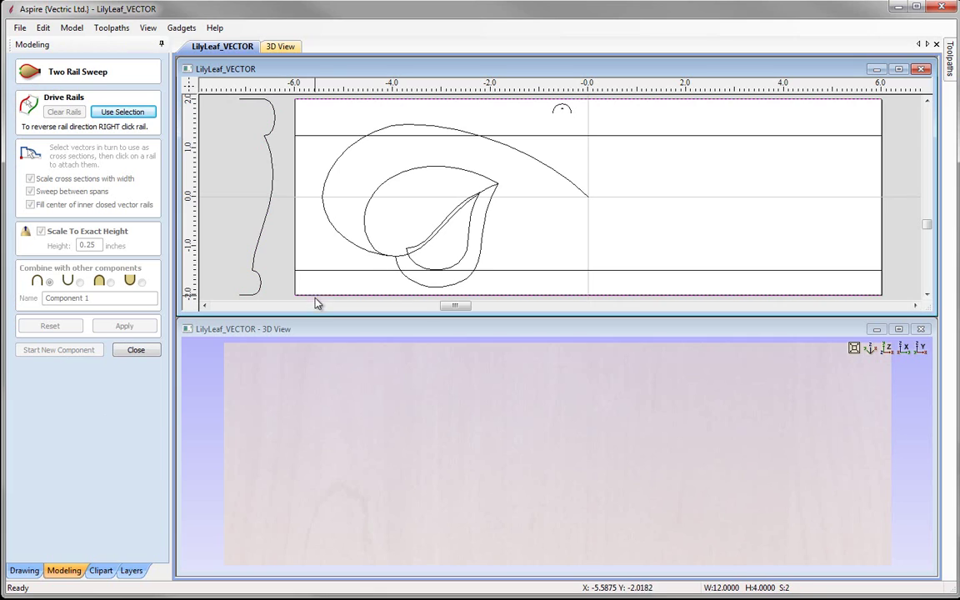
click(148, 115)
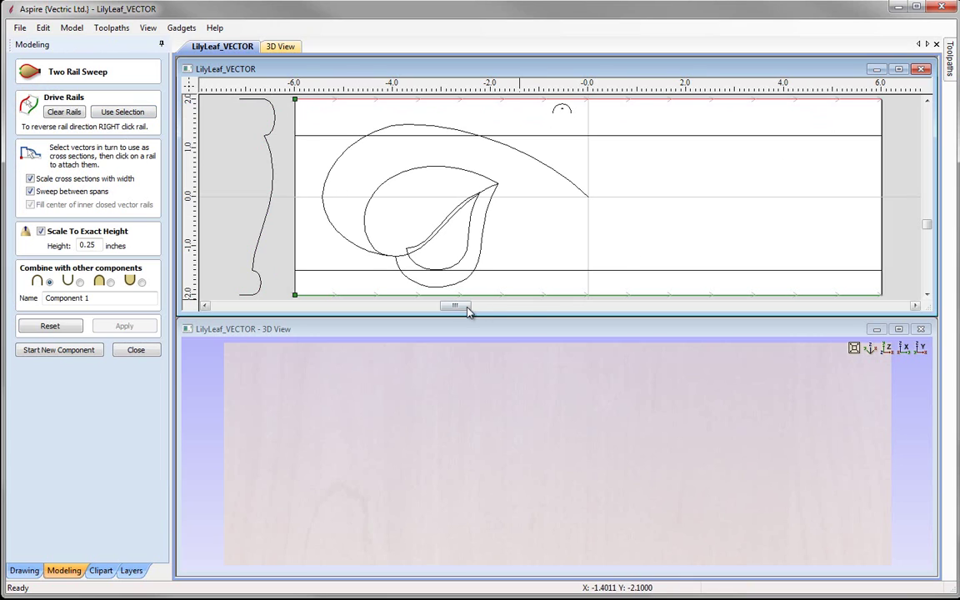
Step: Sweep the curved molding profile along the rails with exact-height scaling turned off, naming the component Basic Molding
click(261, 218)
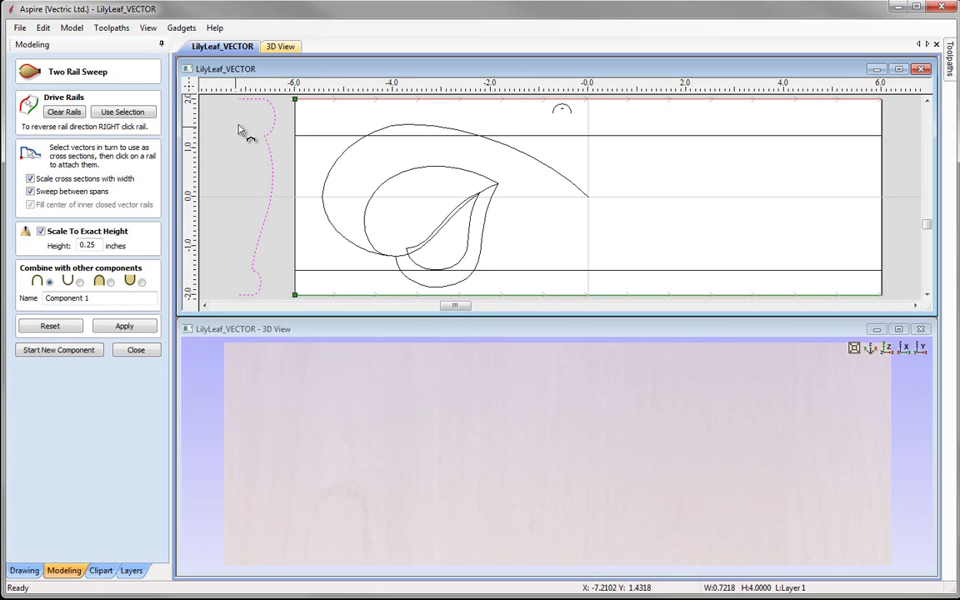
click(41, 231)
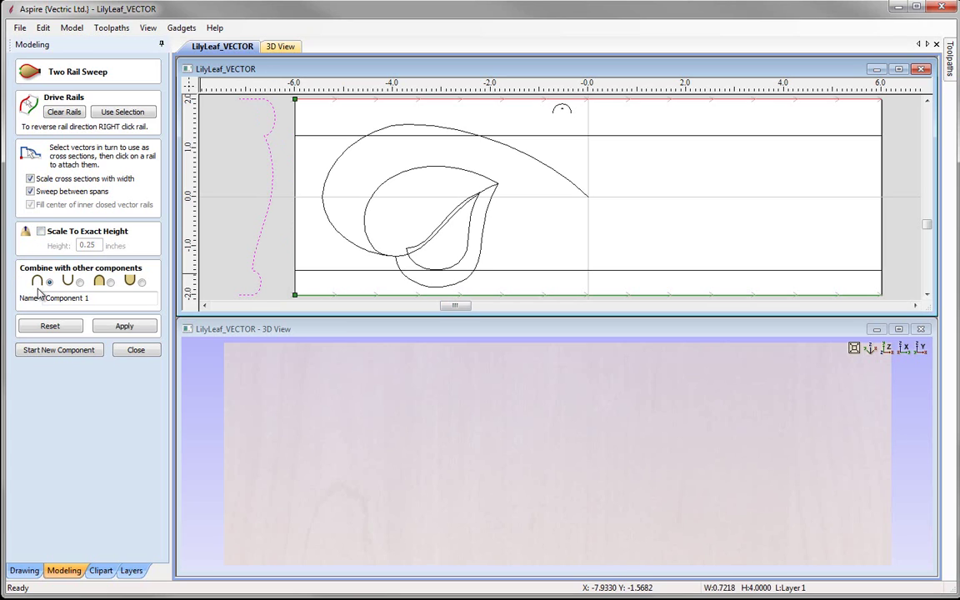
drag(47, 297, 89, 298)
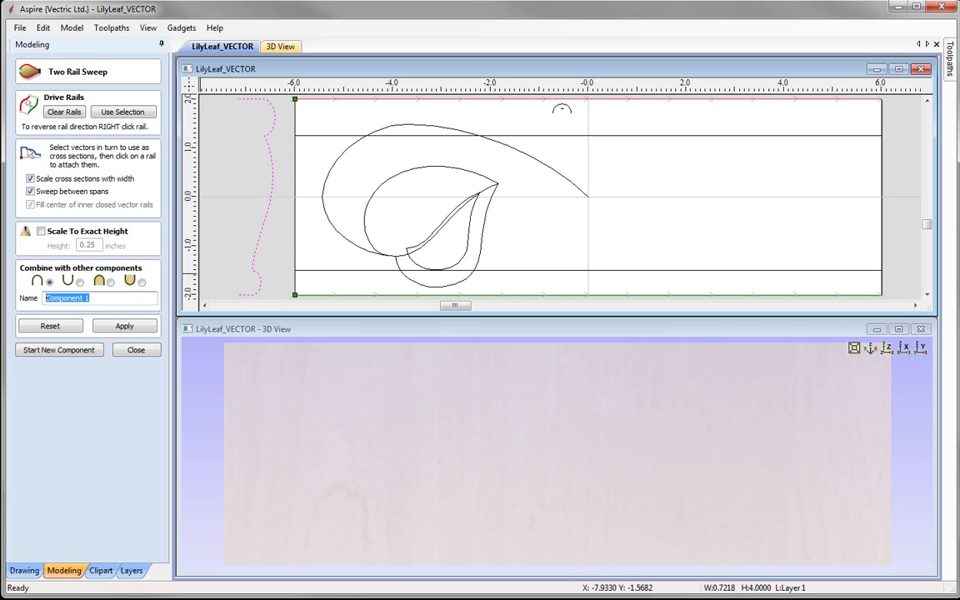
text(Basic Molding)
click(123, 327)
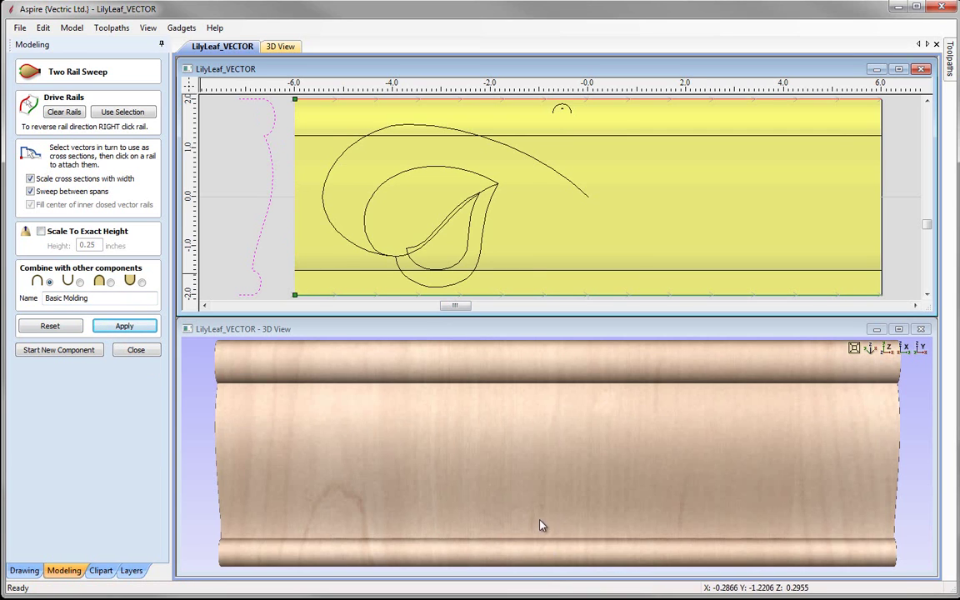
drag(540, 525, 248, 443)
drag(407, 409, 227, 408)
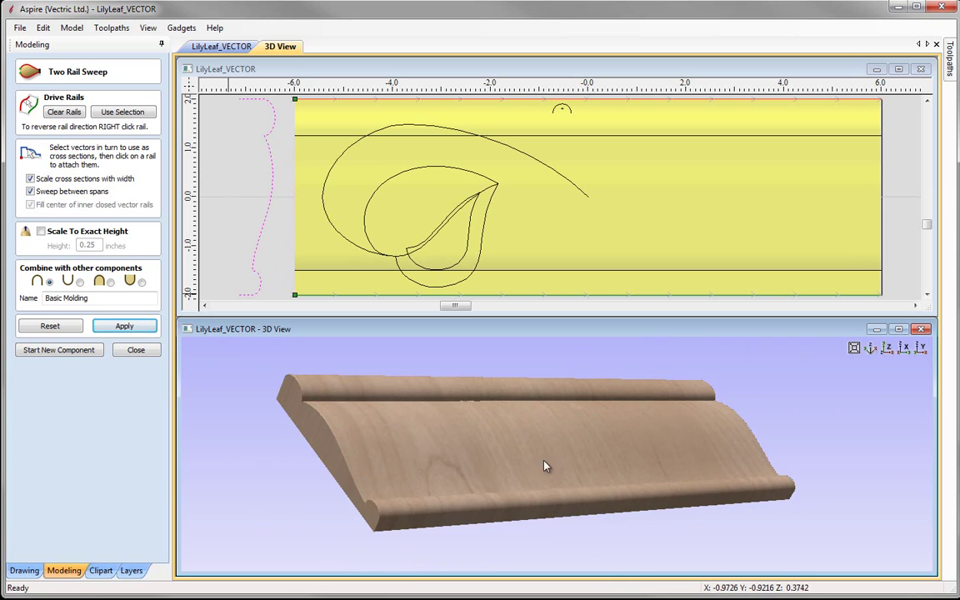
drag(547, 465, 516, 512)
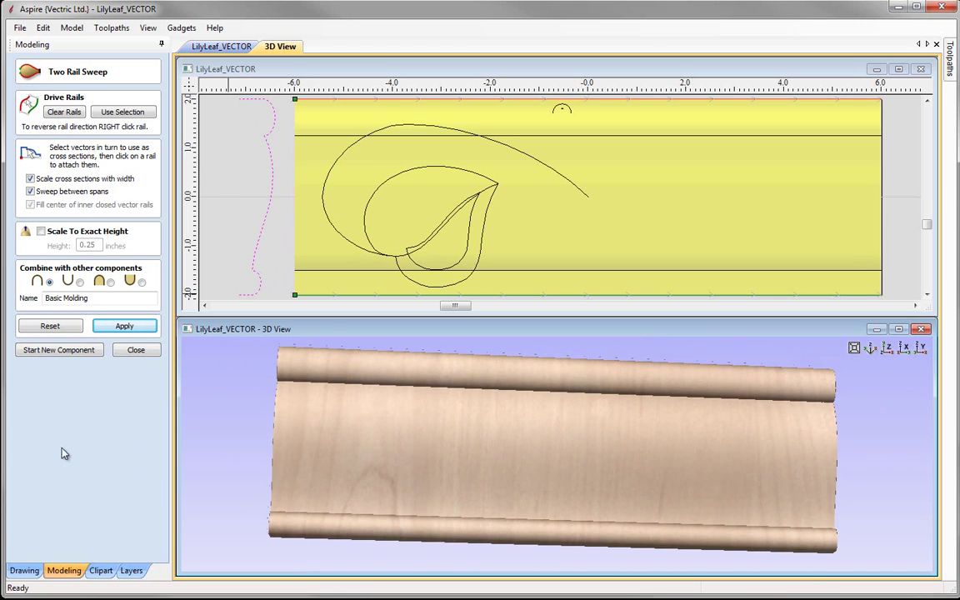
click(140, 350)
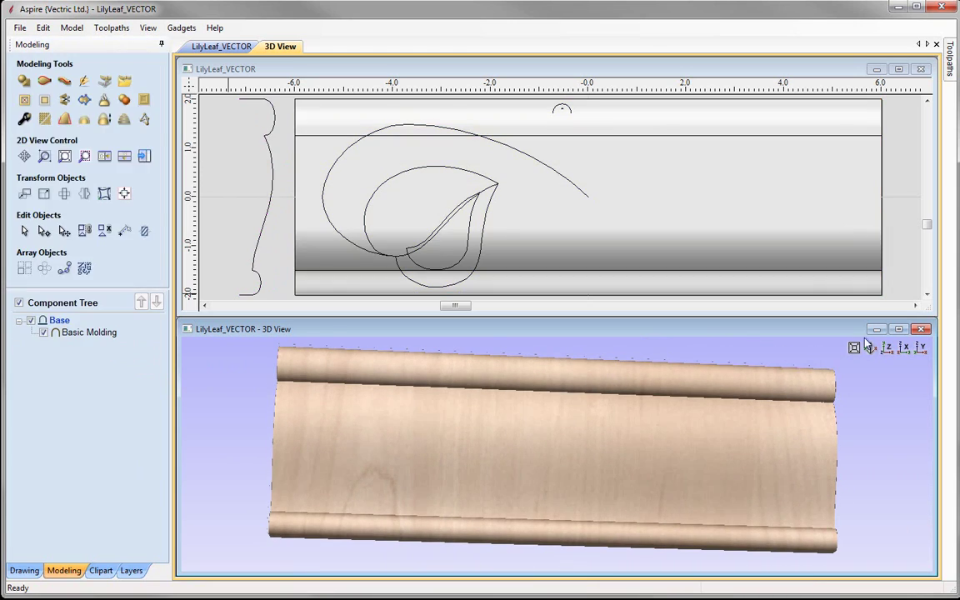
click(885, 348)
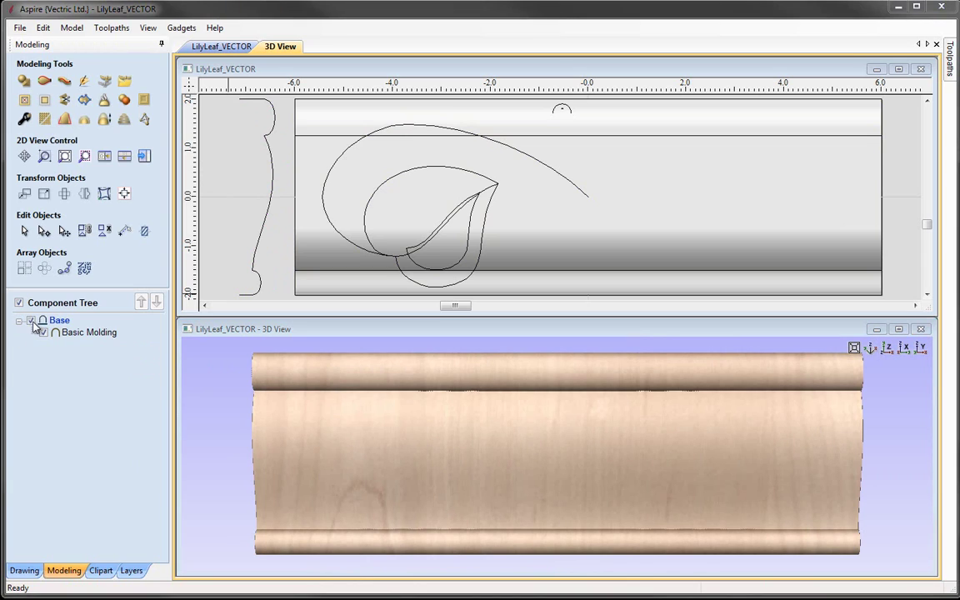
Step: Hide the Base level and insert a new level named Leaf & Stem
double_click(31, 323)
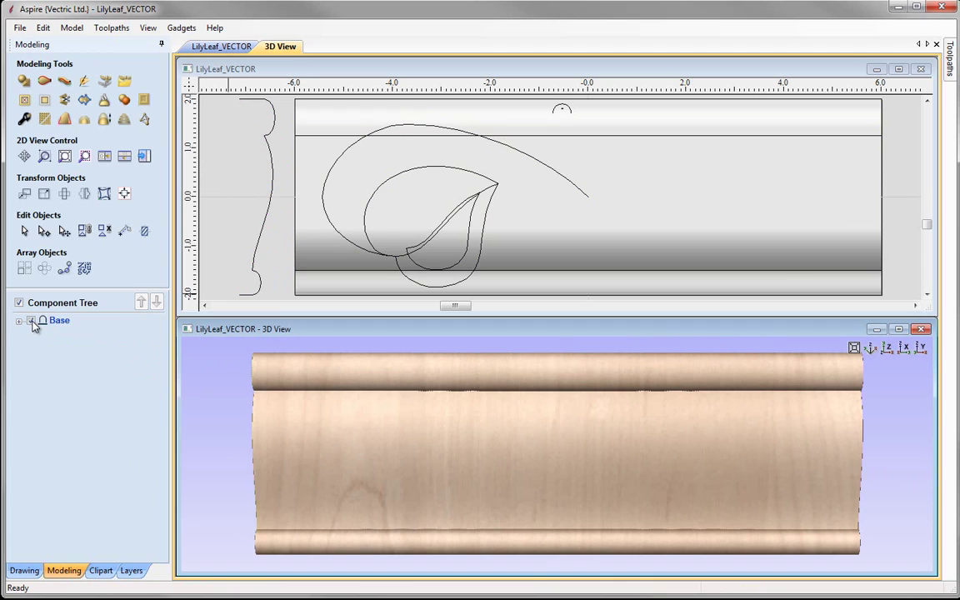
click(31, 320)
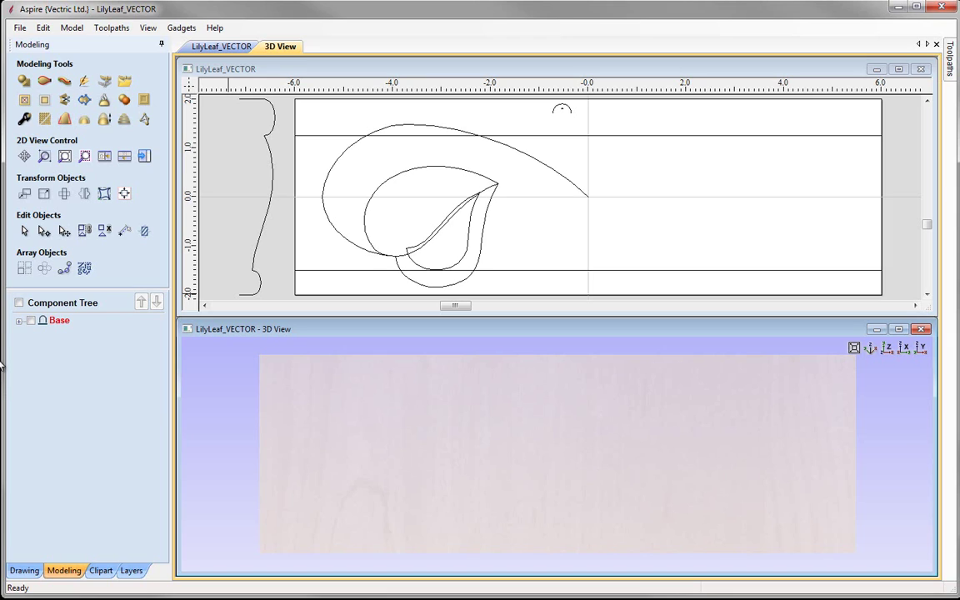
right_click(63, 322)
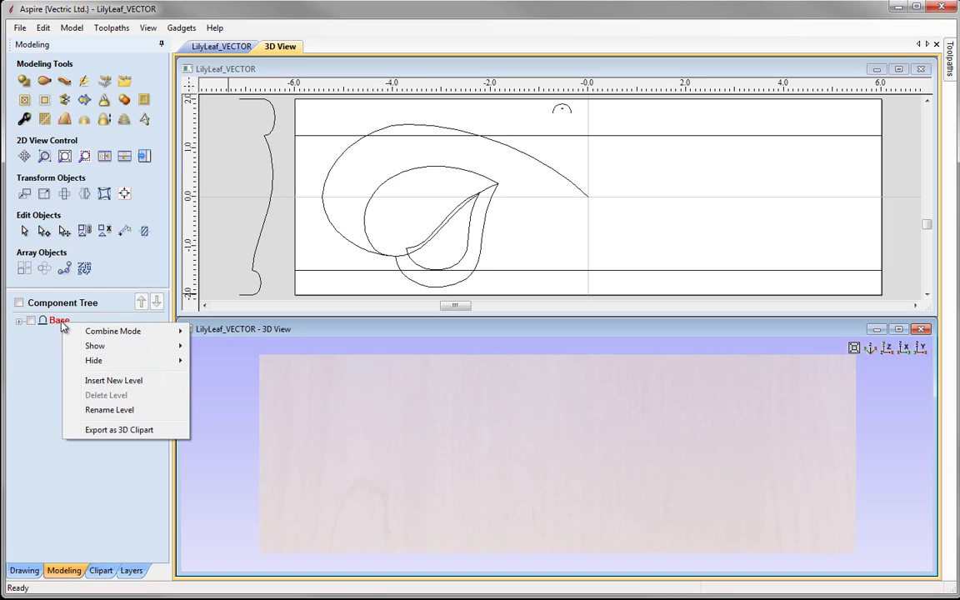
click(127, 381)
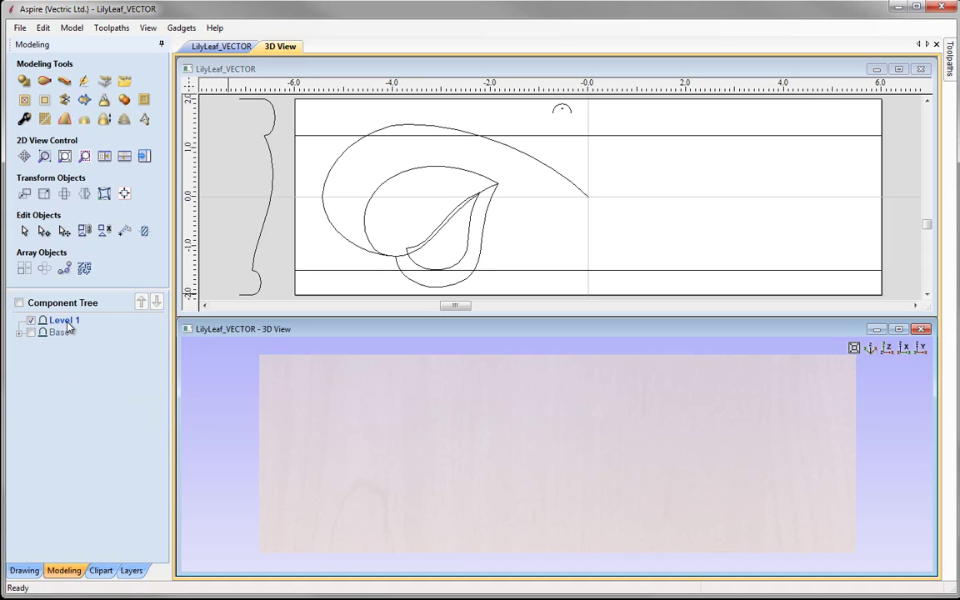
right_click(67, 324)
click(114, 419)
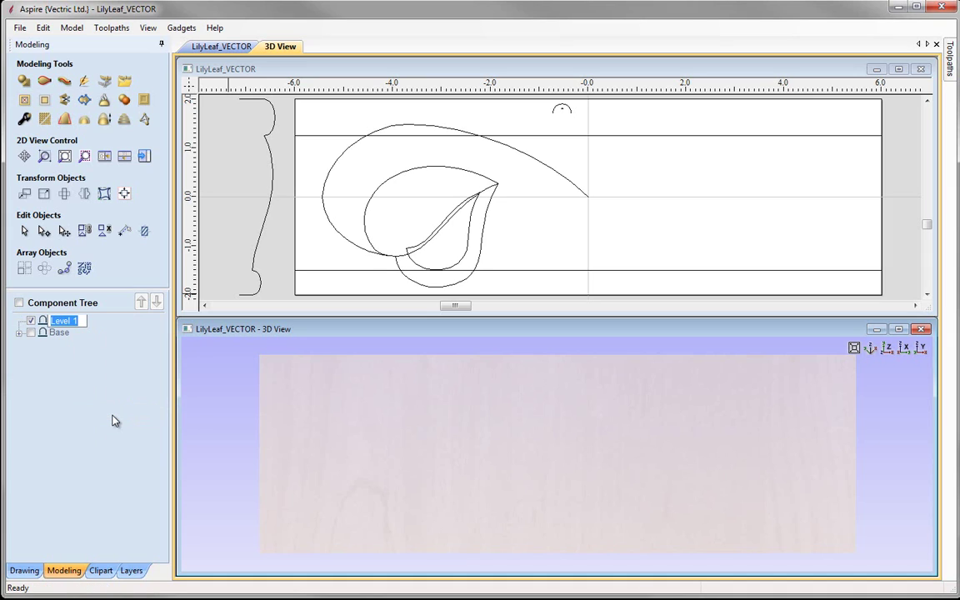
text(Leaf & Stem)
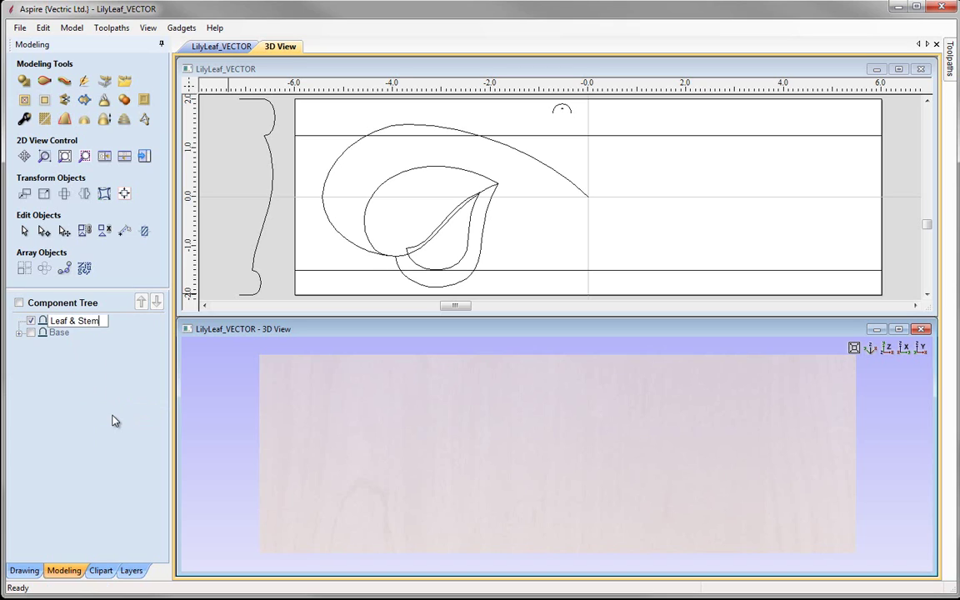
key(Return)
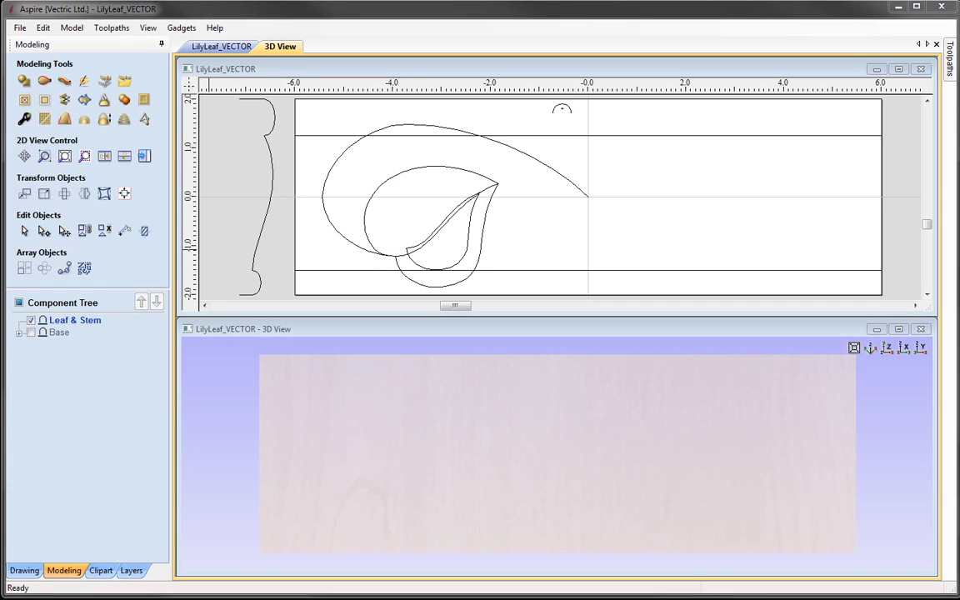
Step: Set up a Create Shape on the lower leaf outline with a curved profile, 65-degree angle and 0.15-inch exact height
click(479, 248)
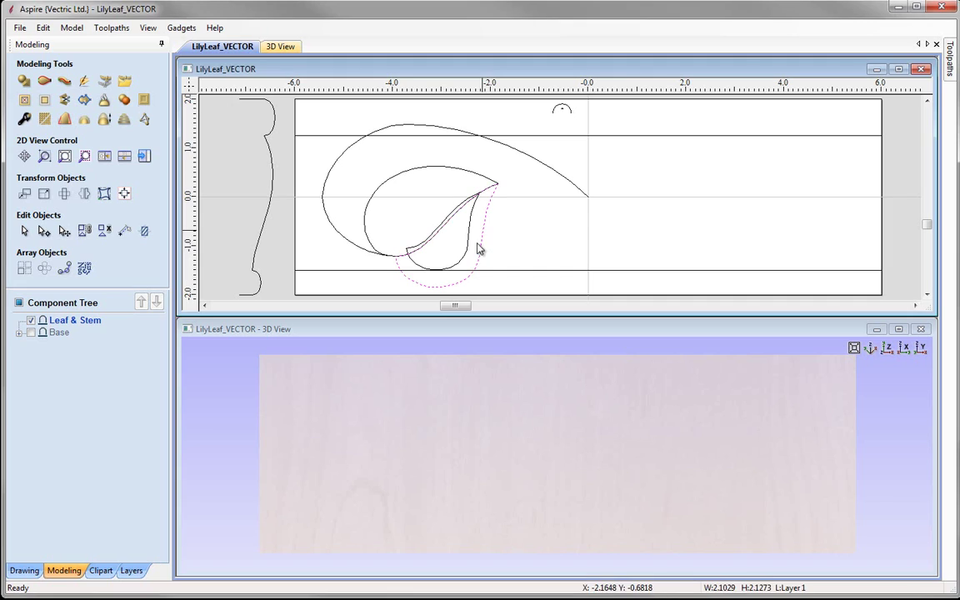
click(25, 84)
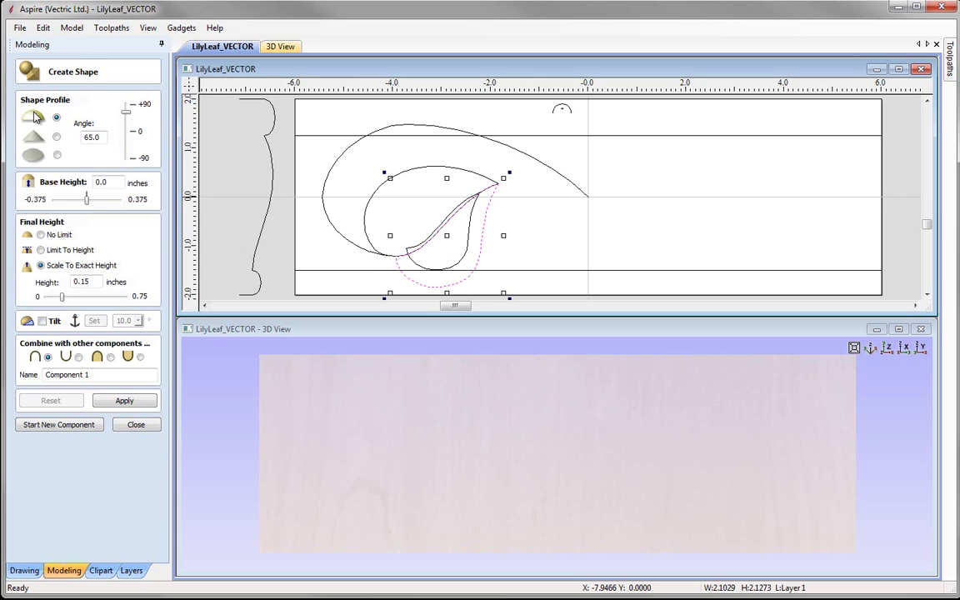
click(28, 123)
text(65)
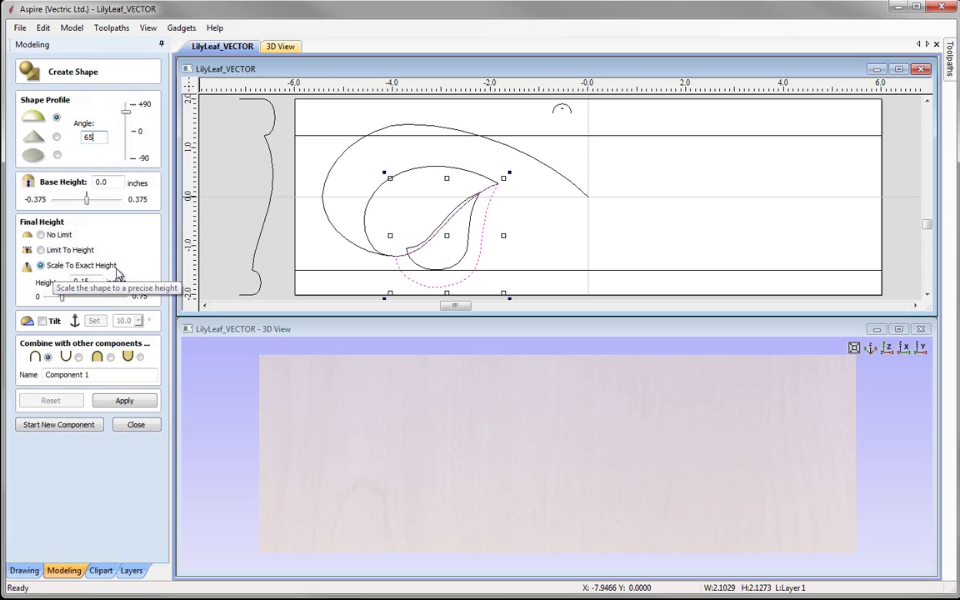
click(92, 282)
key(BackSpace)
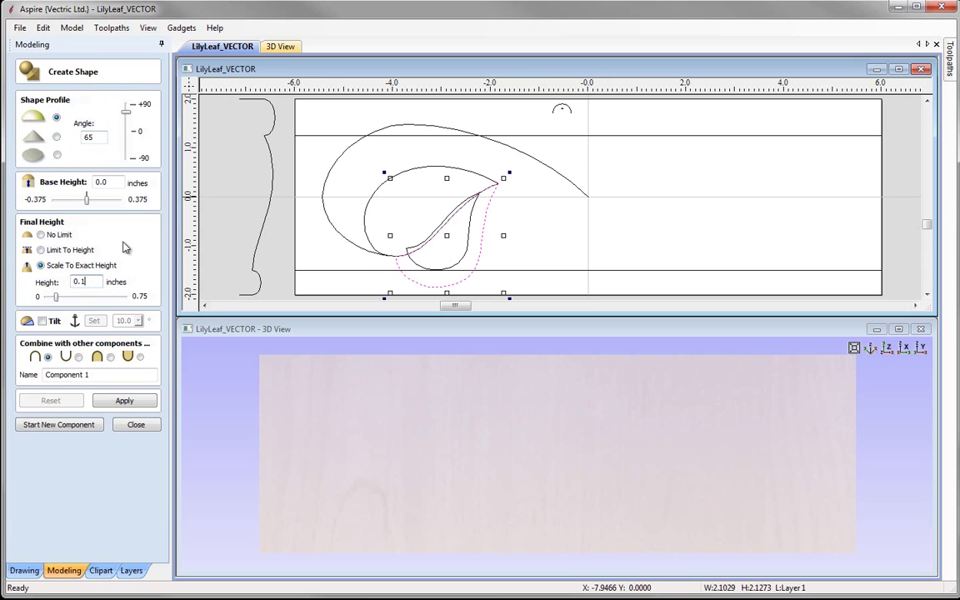
text(5)
Step: Set the lower leaf shape to merge with other components, name it Leaf1 and apply it
click(110, 357)
double_click(104, 375)
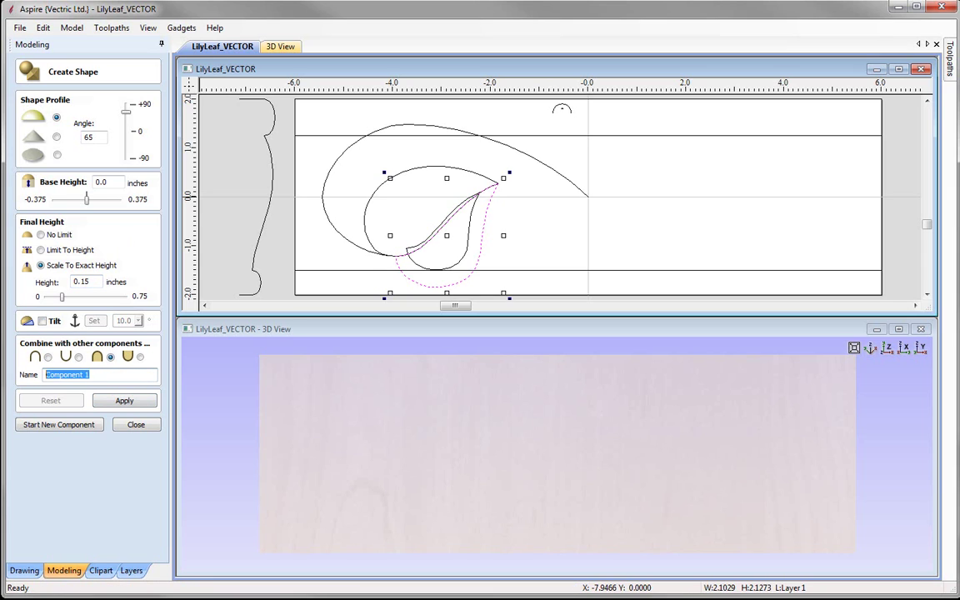
text(Leaf1)
click(124, 400)
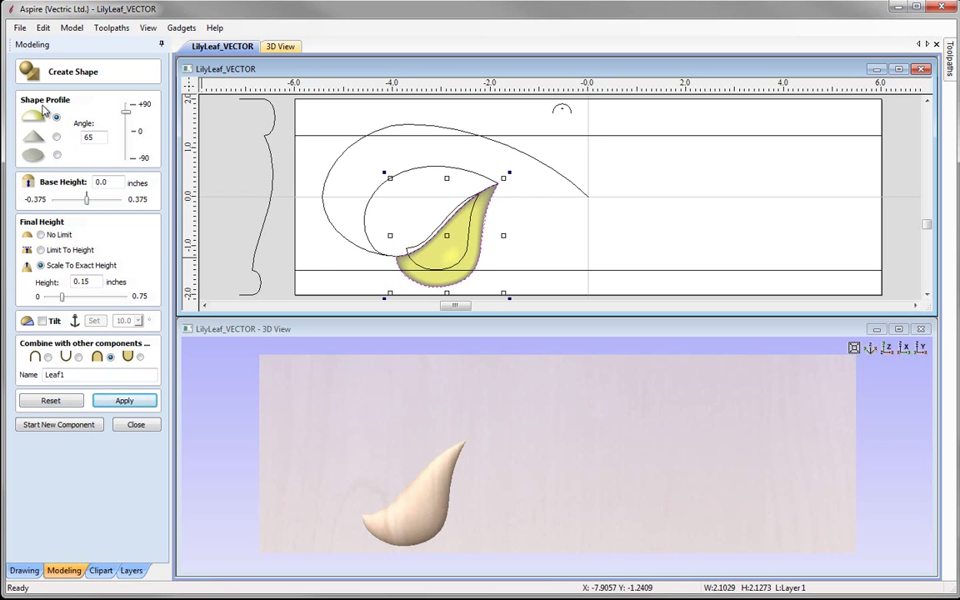
Step: Create a component named Inner Leaf from the inner leaf outline, with a 50-degree curved profile, 0.10-inch exact height and subtract combine mode
click(58, 425)
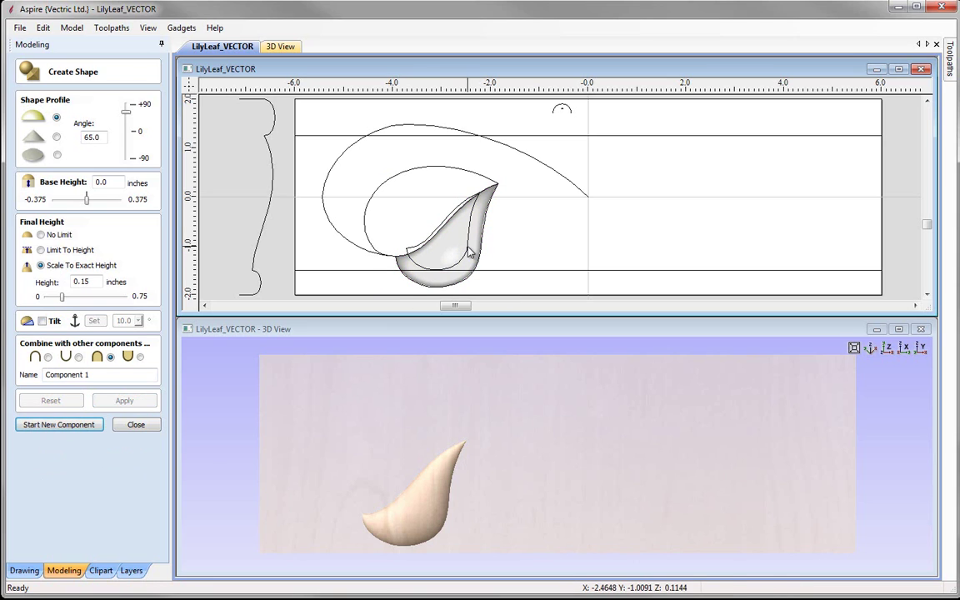
click(425, 228)
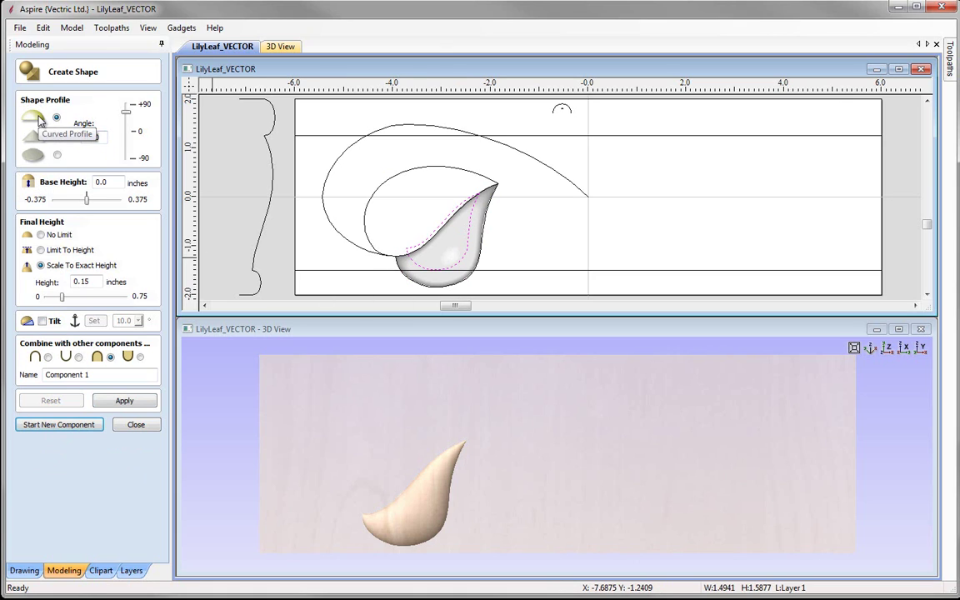
drag(101, 138, 69, 131)
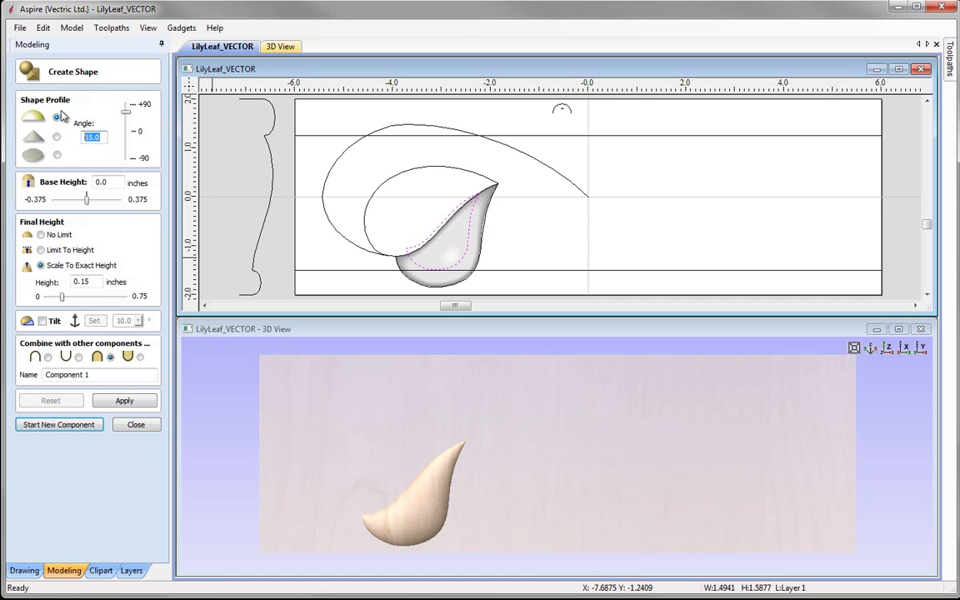
text(5)
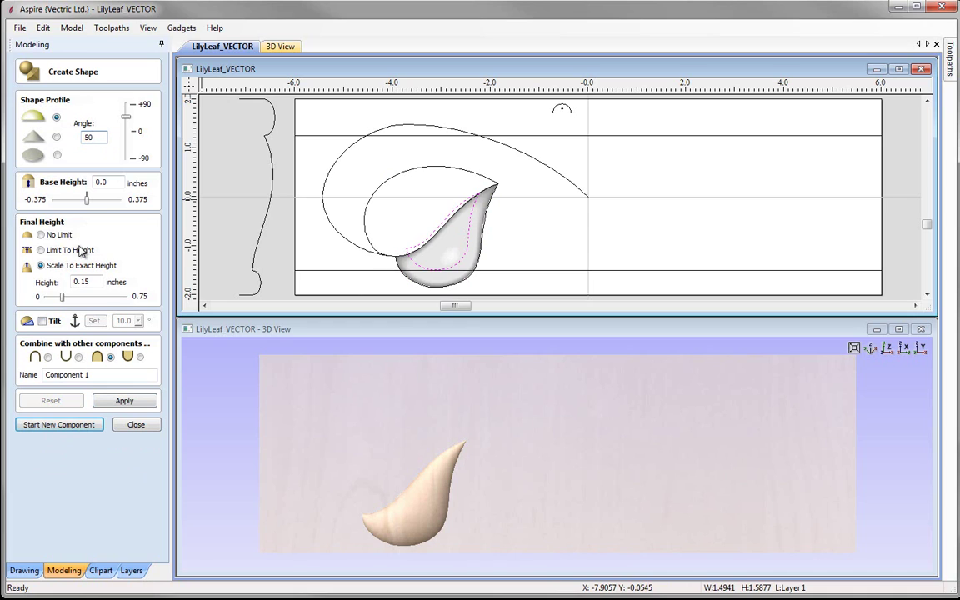
drag(84, 281, 106, 288)
click(96, 375)
text(1)
click(124, 400)
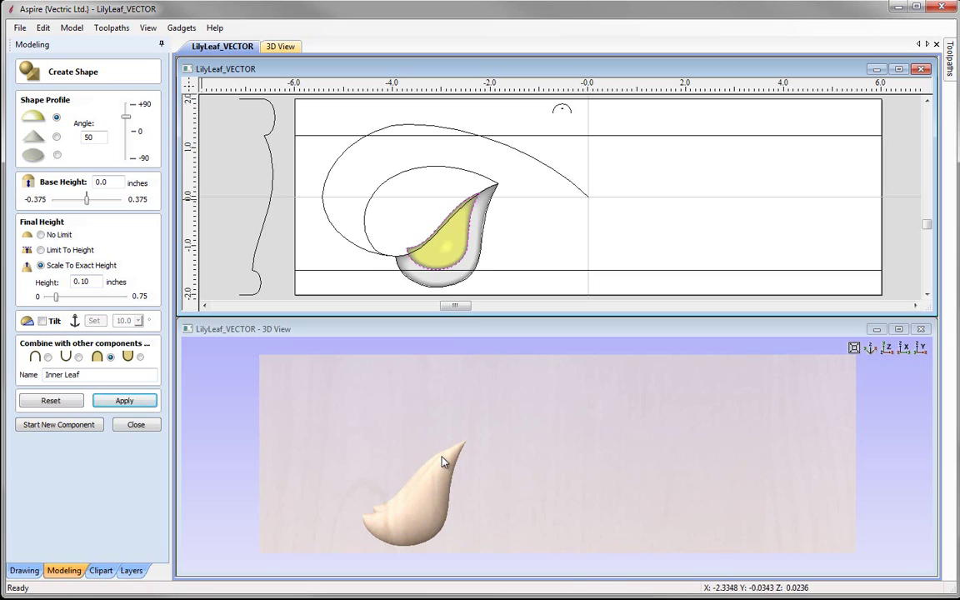
click(78, 357)
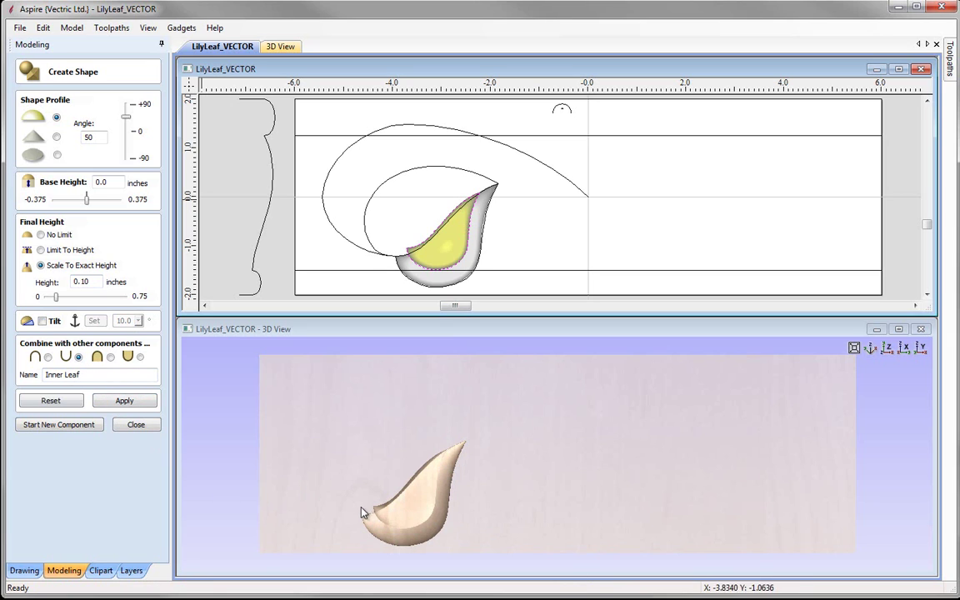
click(124, 402)
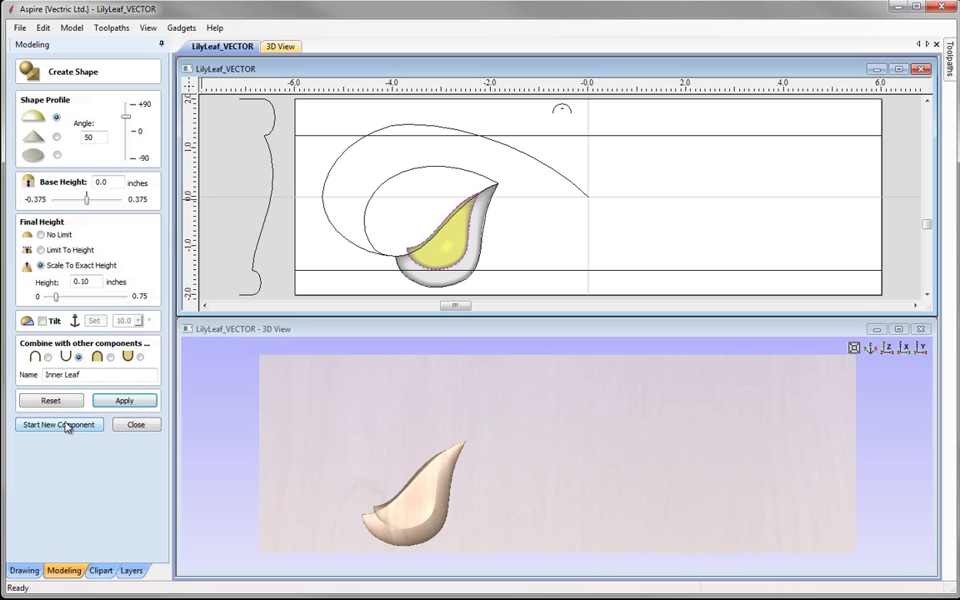
Step: Create a merged component named Leaf2 from the upper leaf outline, with a 65-degree curved profile and 0.15-inch exact height
click(66, 426)
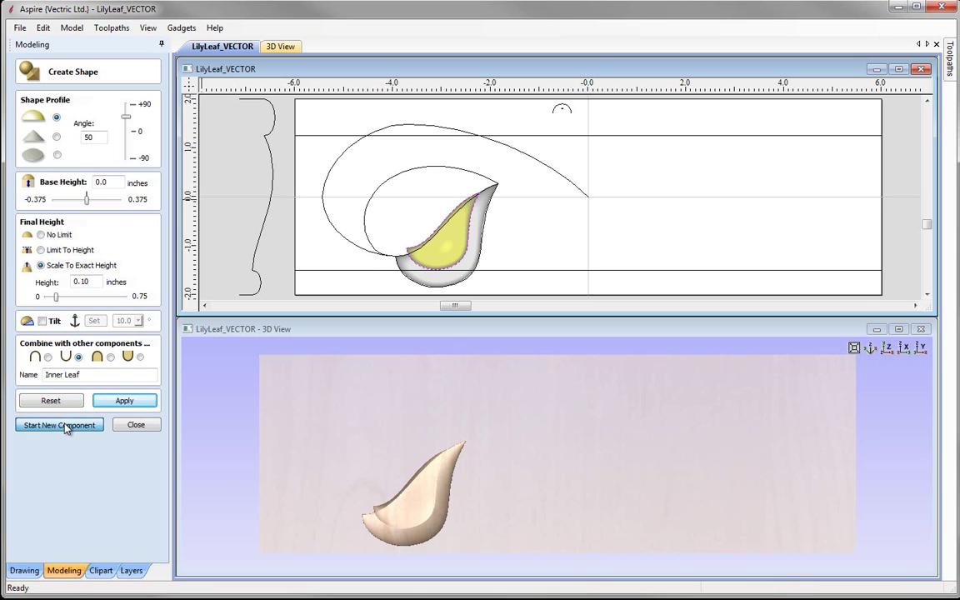
click(372, 199)
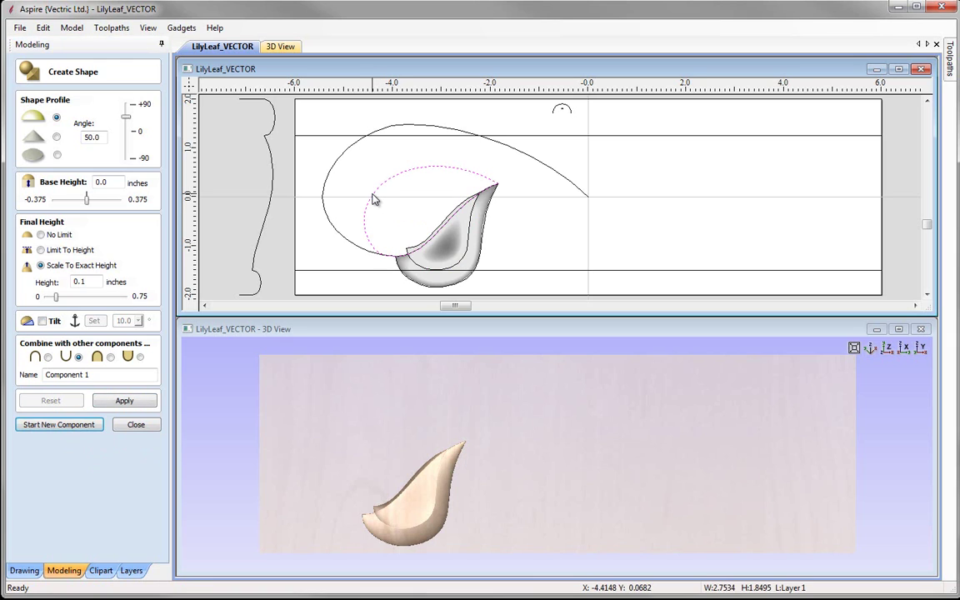
double_click(91, 137)
text(65)
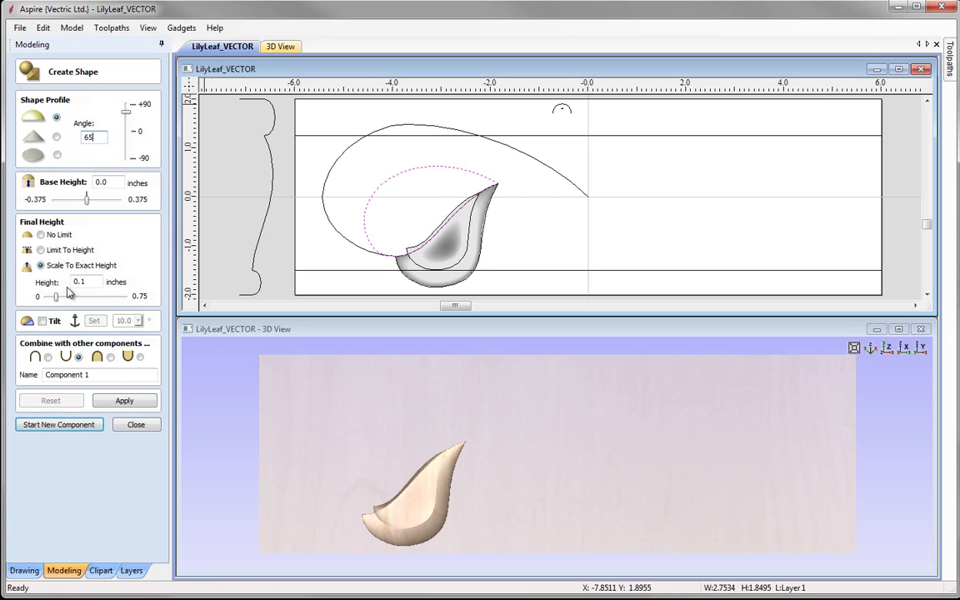
text(0.15)
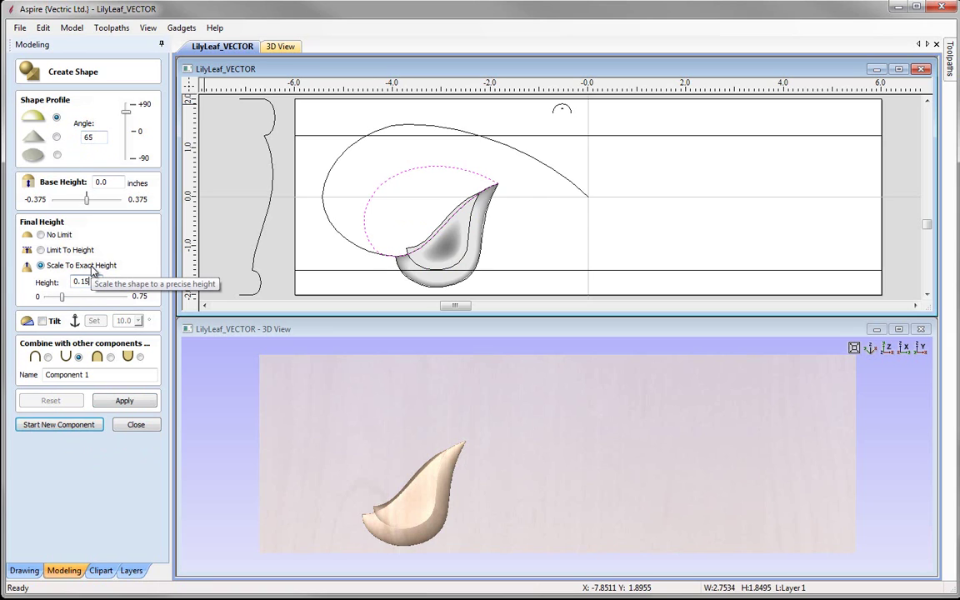
click(110, 357)
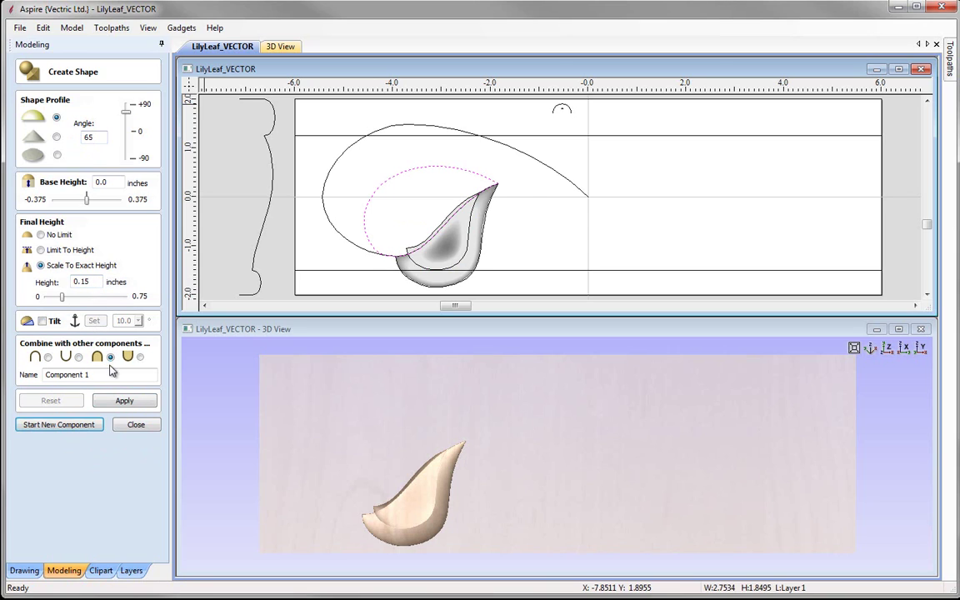
triple_click(67, 374)
text(Leaf2)
click(127, 401)
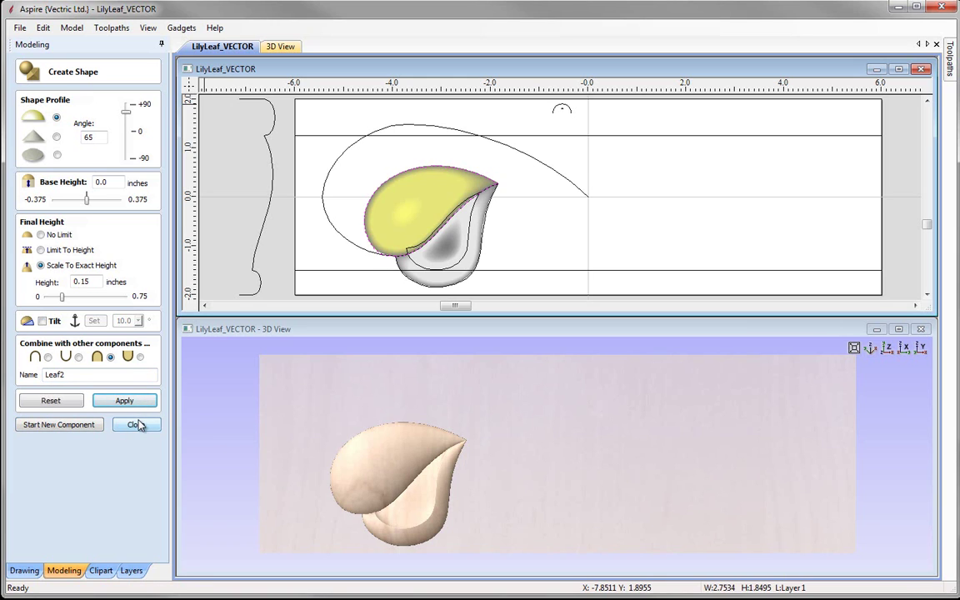
click(136, 425)
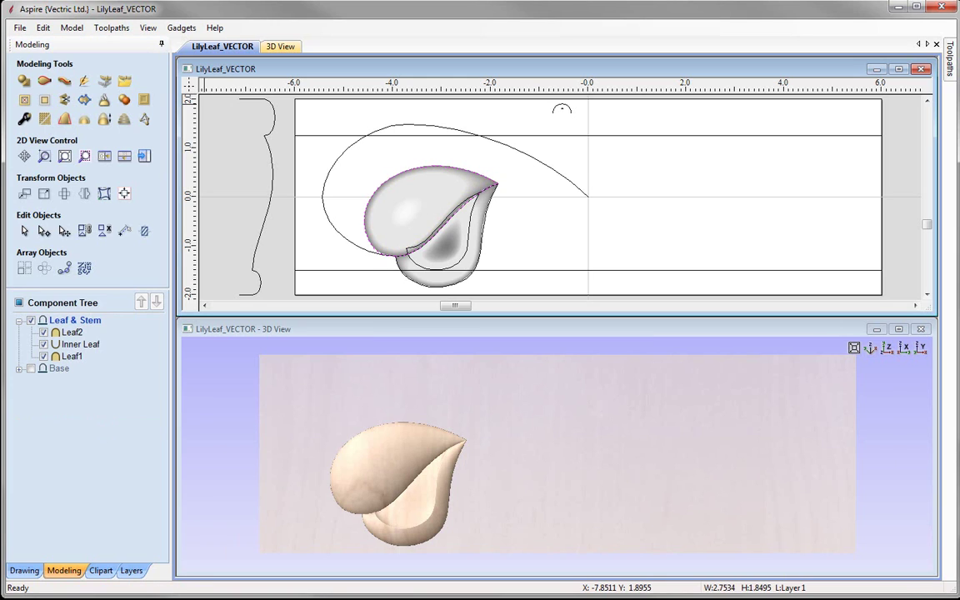
Step: Start an Extrude and Weave using the long curved stem vector as the drive rail
click(552, 507)
drag(552, 508, 483, 517)
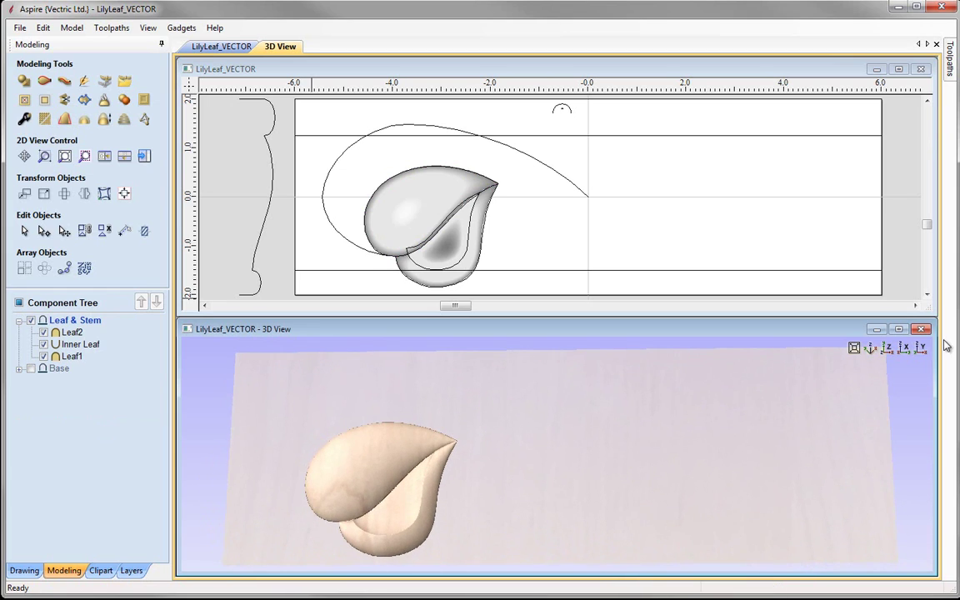
click(887, 349)
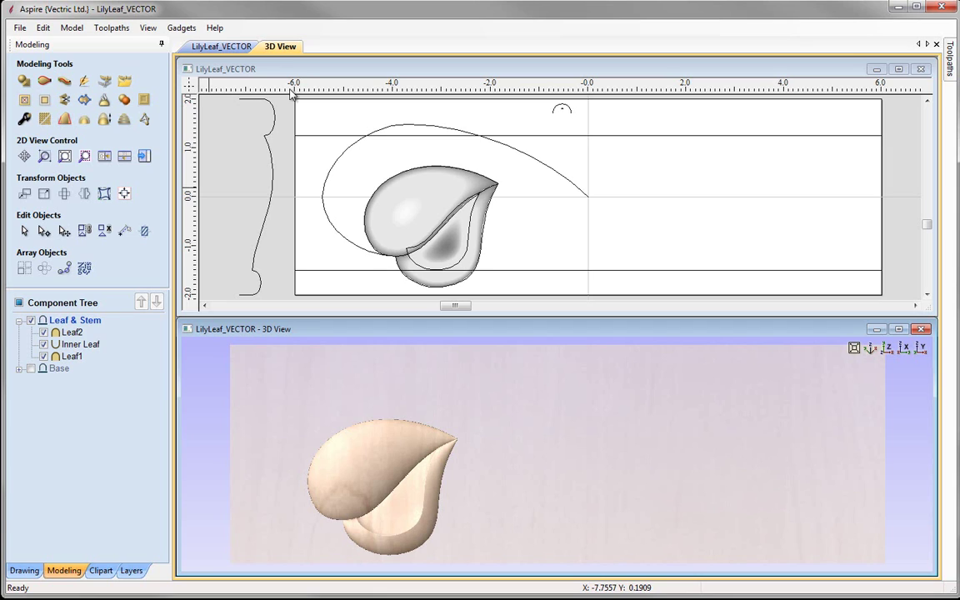
click(342, 160)
click(341, 161)
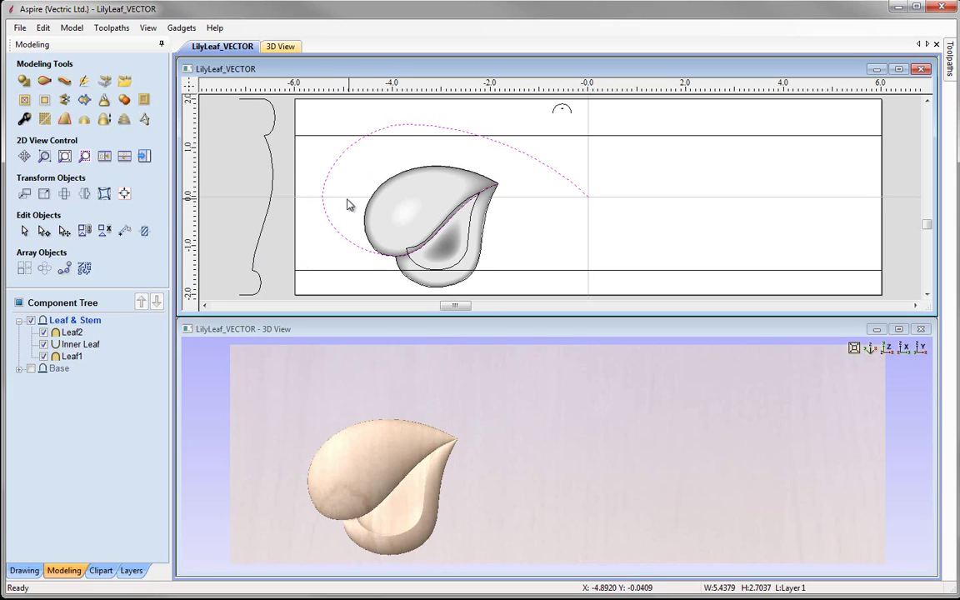
click(64, 83)
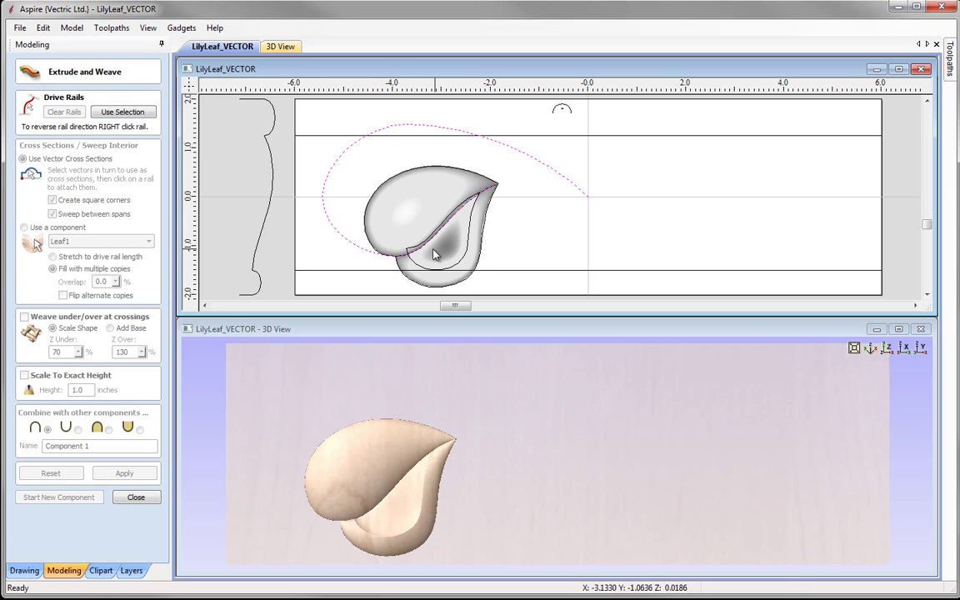
click(145, 114)
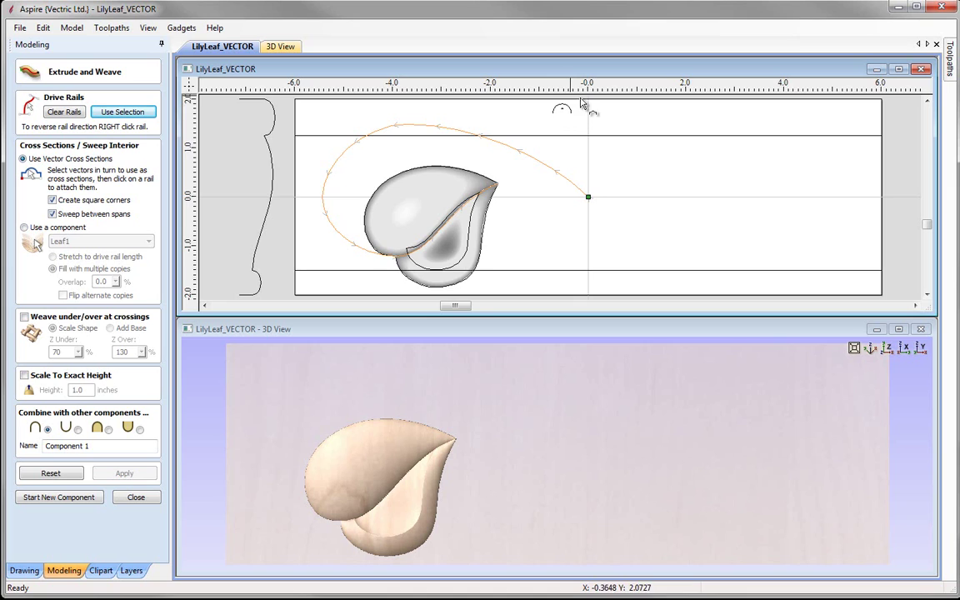
Step: Attach the large arc to the stem rail's start and the tiny arc to its end, and extrude the tapered stem
scroll(563, 104, up, 4)
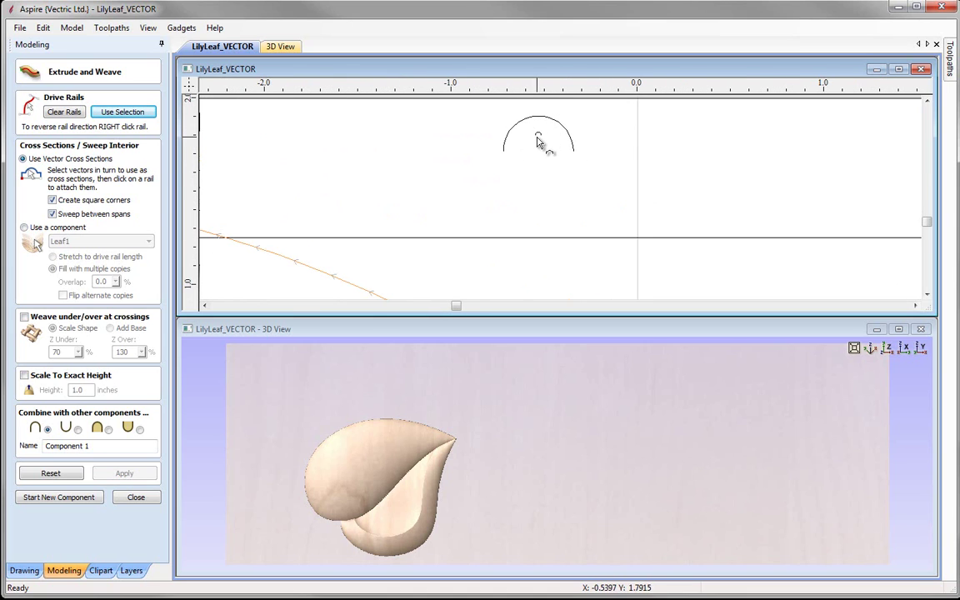
scroll(540, 139, down, 2)
scroll(556, 138, down, 1)
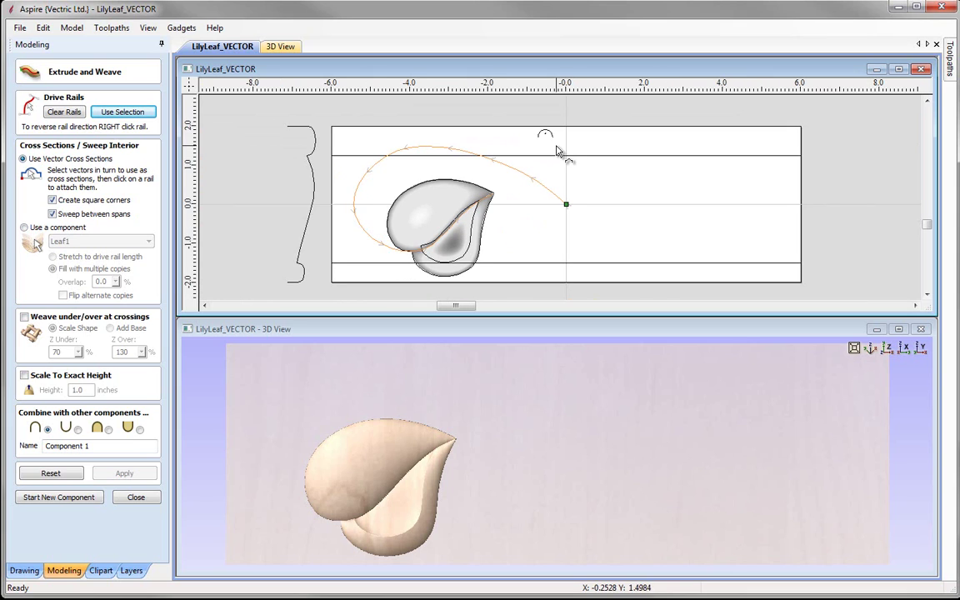
click(566, 204)
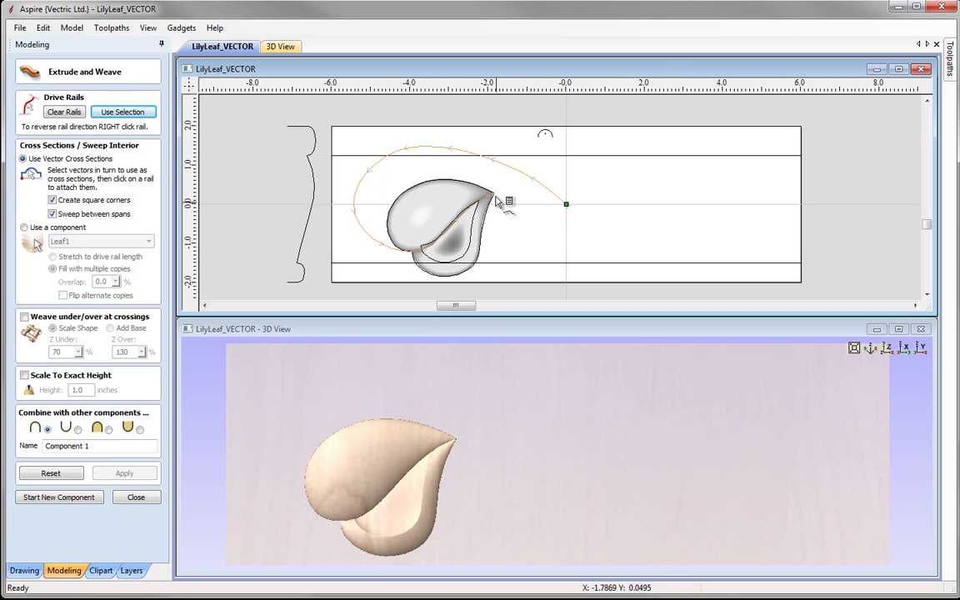
click(545, 134)
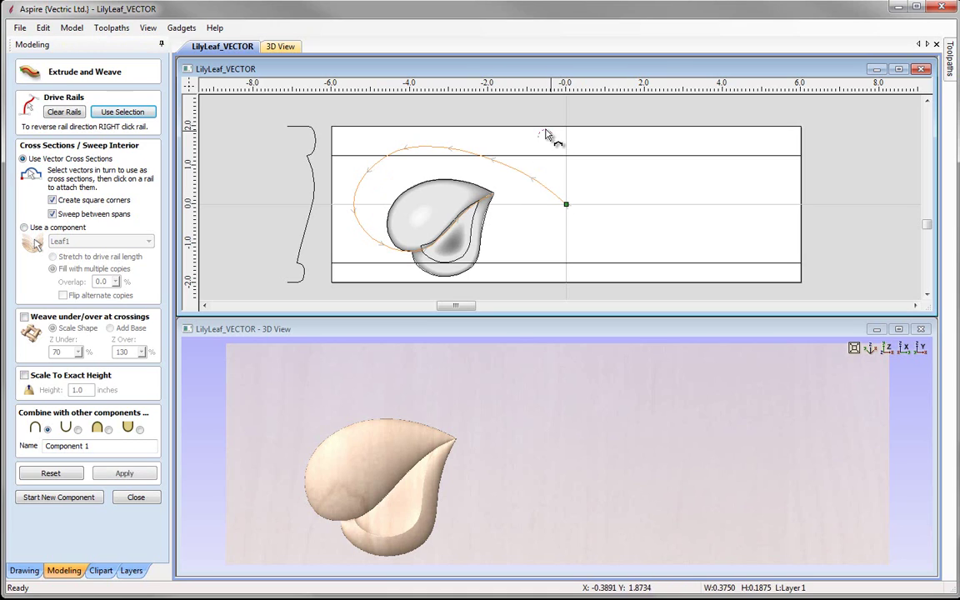
click(566, 204)
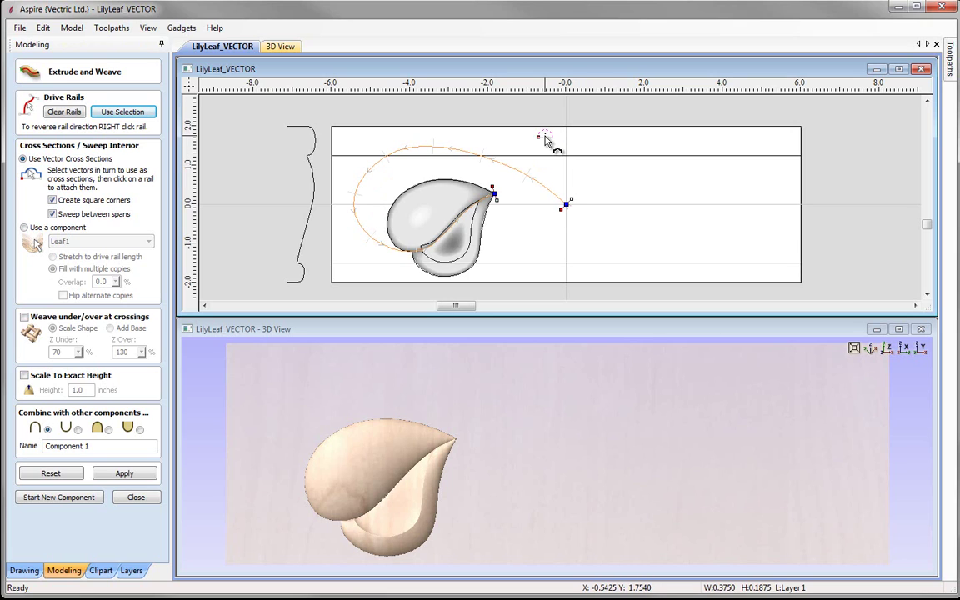
click(493, 194)
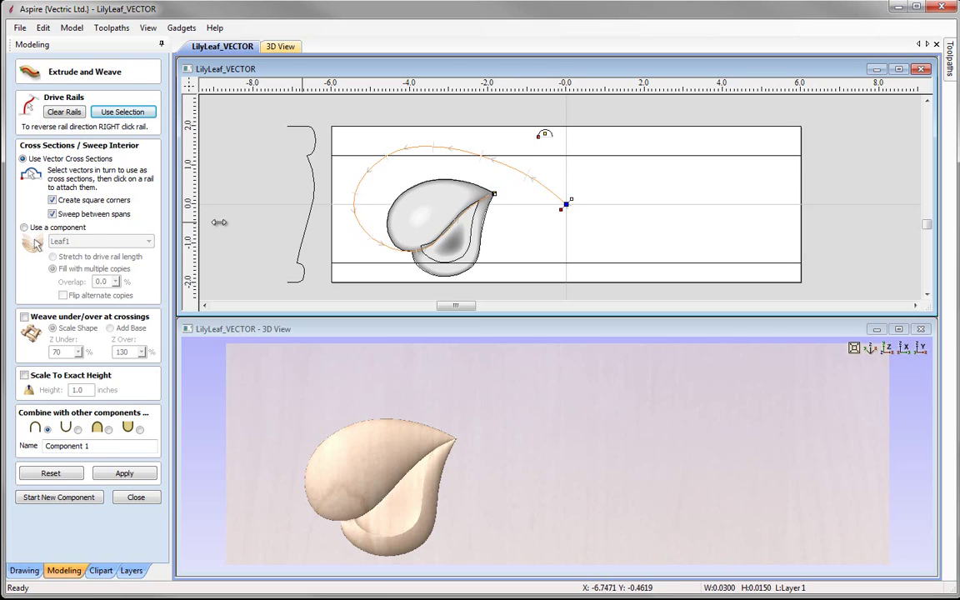
scroll(476, 233, up, 1)
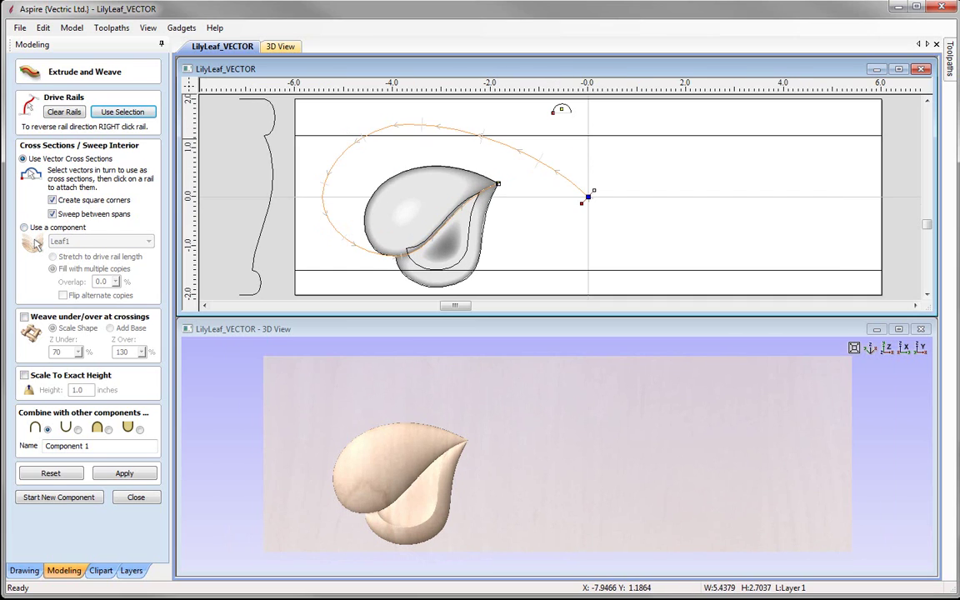
click(125, 473)
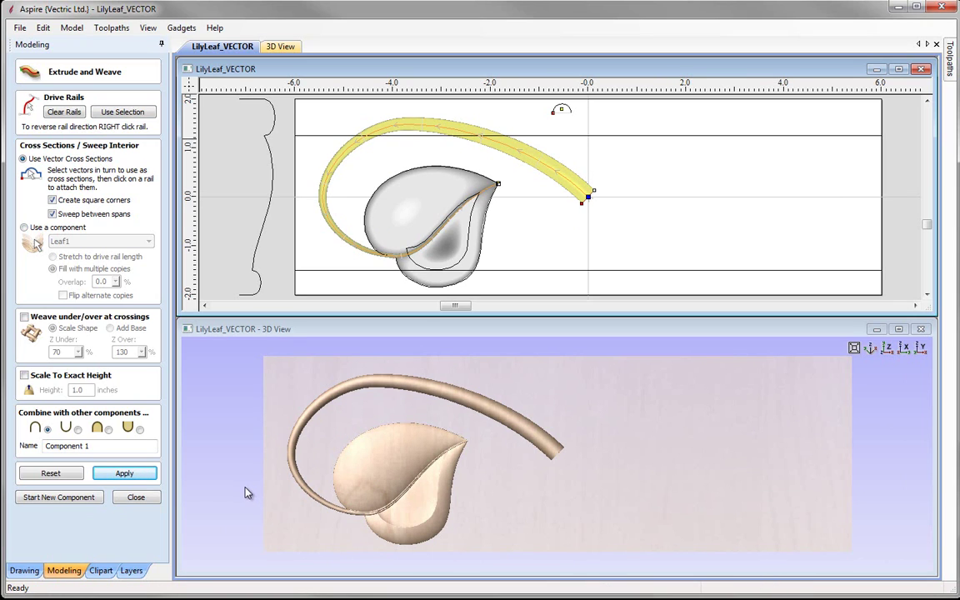
Step: Node-edit the stem rail, moving its leftmost node slightly outward and its lower node slightly down with adjusted tangents, and re-extrude the stem
click(315, 249)
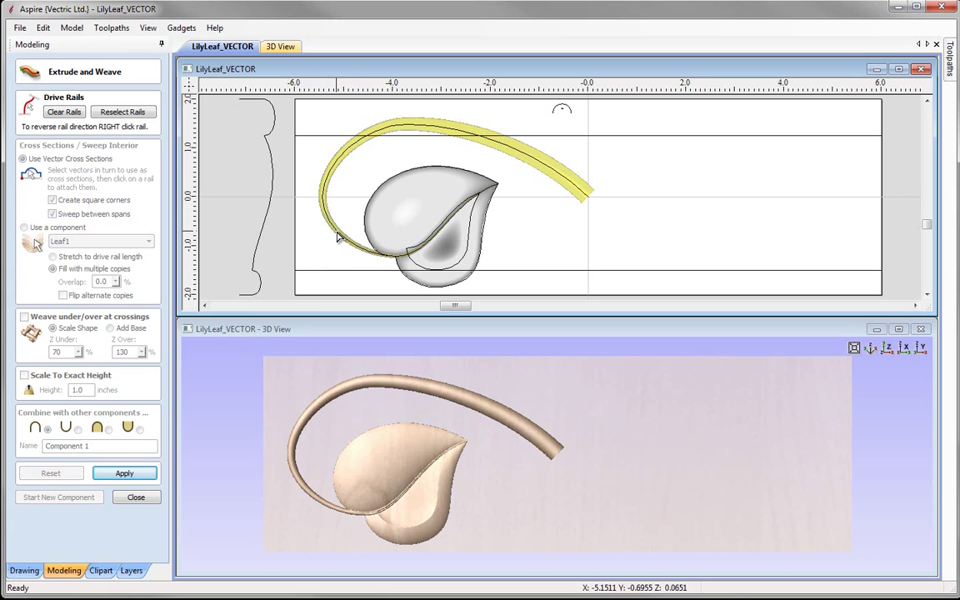
click(337, 238)
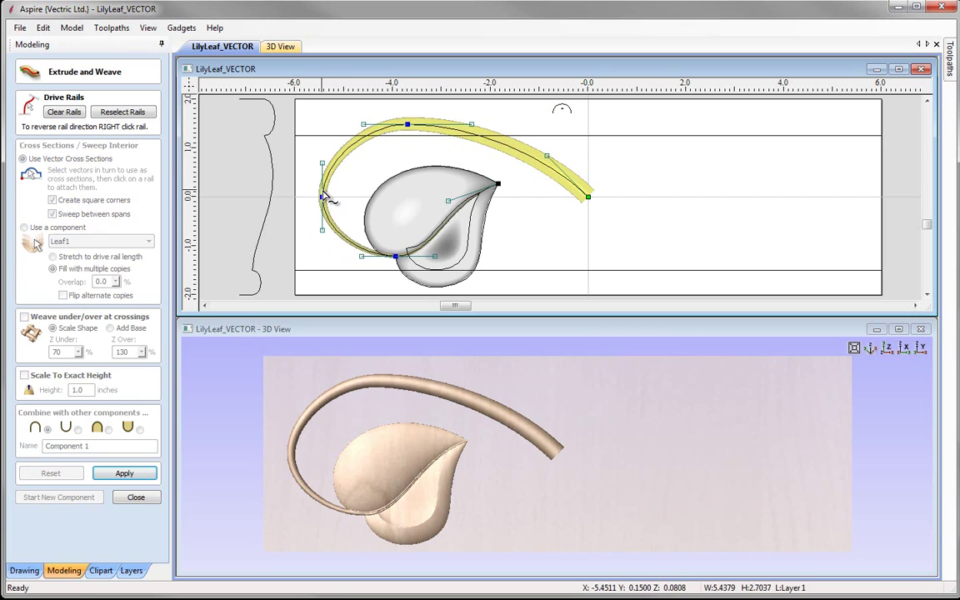
drag(321, 198, 361, 261)
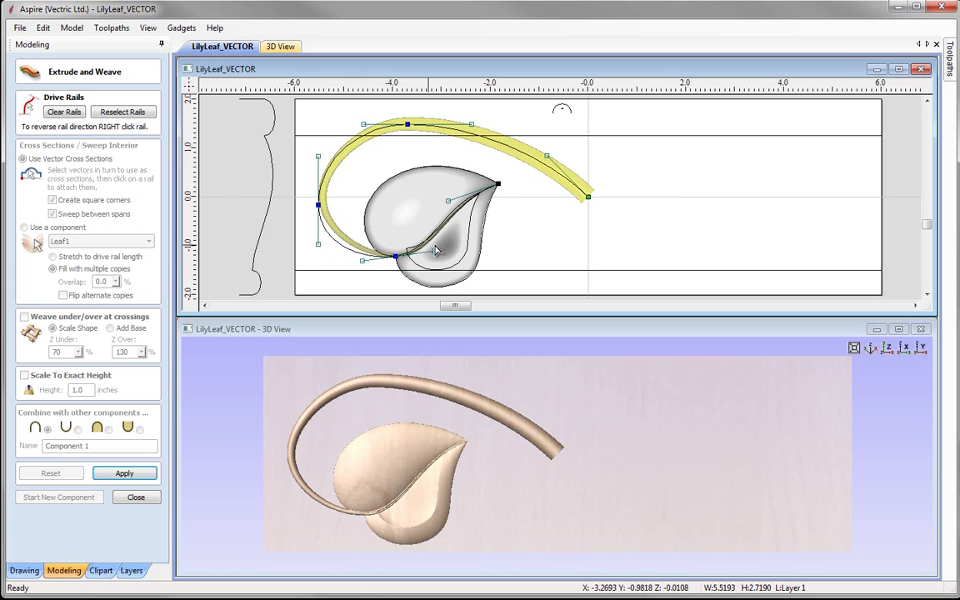
scroll(433, 250, up, 3)
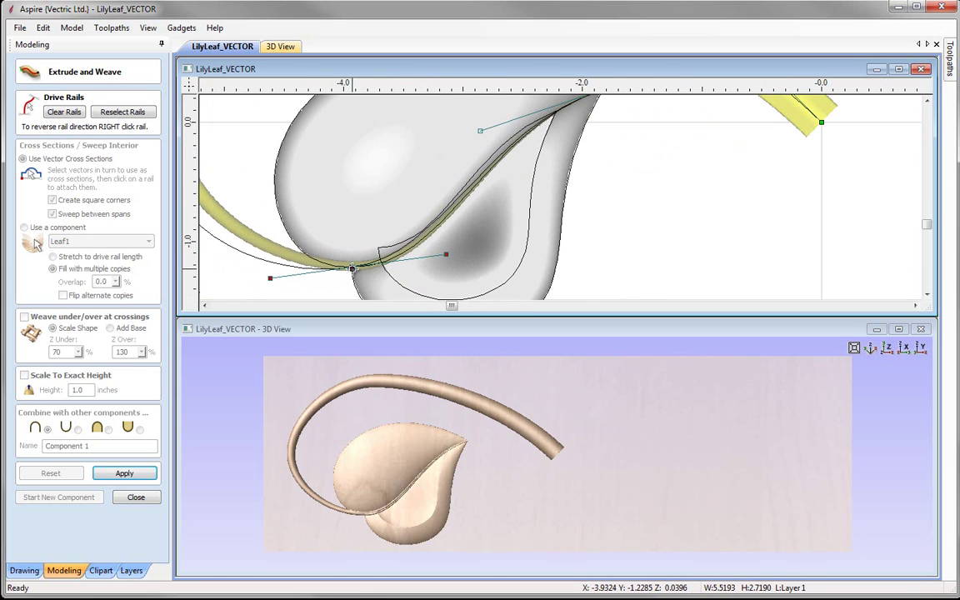
drag(352, 268, 351, 271)
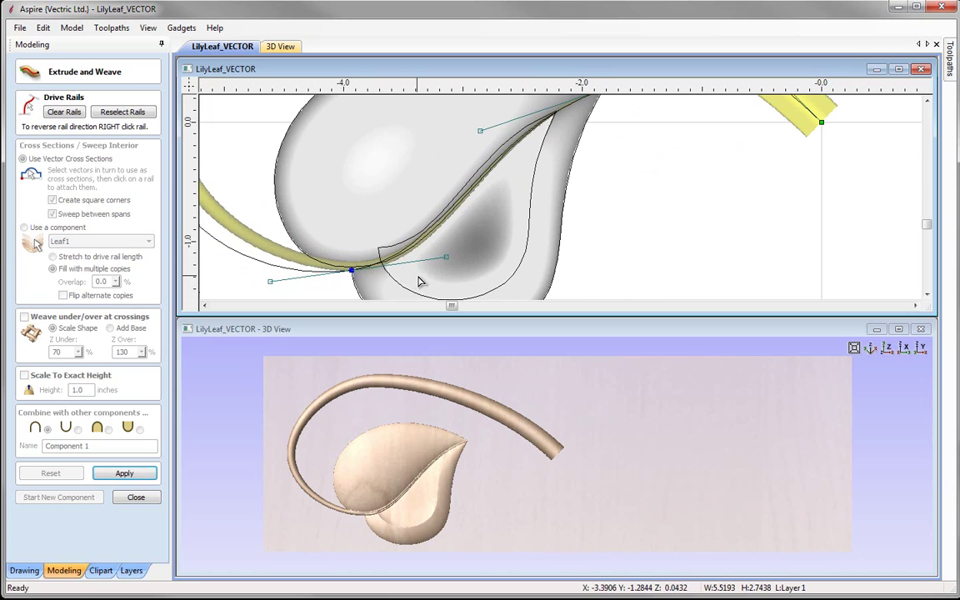
scroll(506, 186, down, 2)
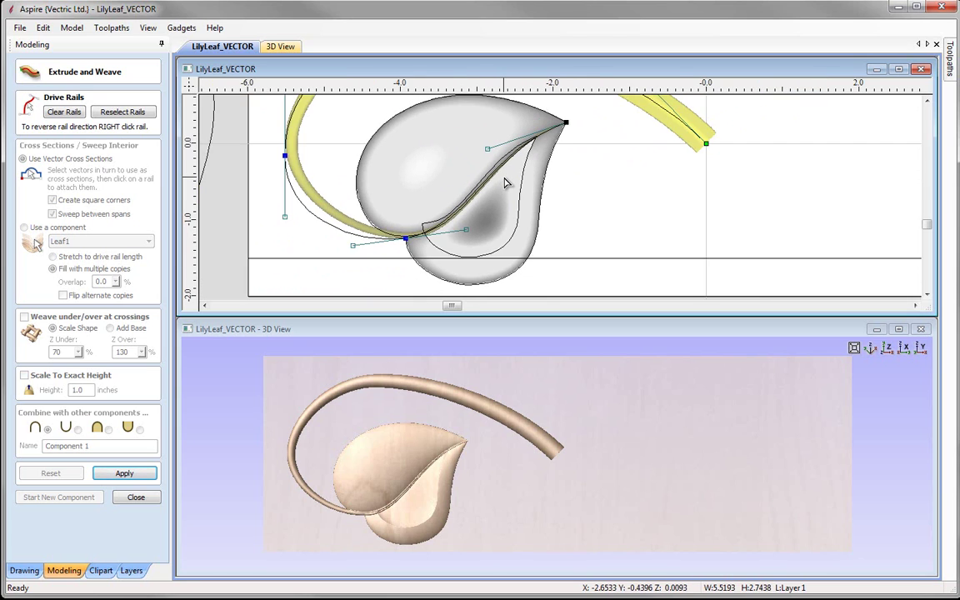
scroll(506, 183, down, 1)
scroll(438, 179, down, 1)
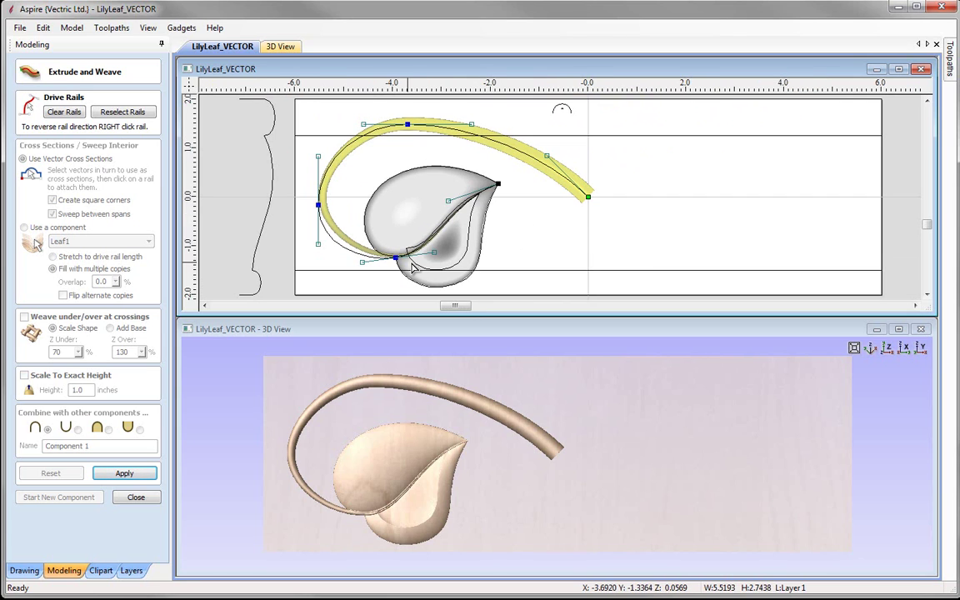
click(124, 473)
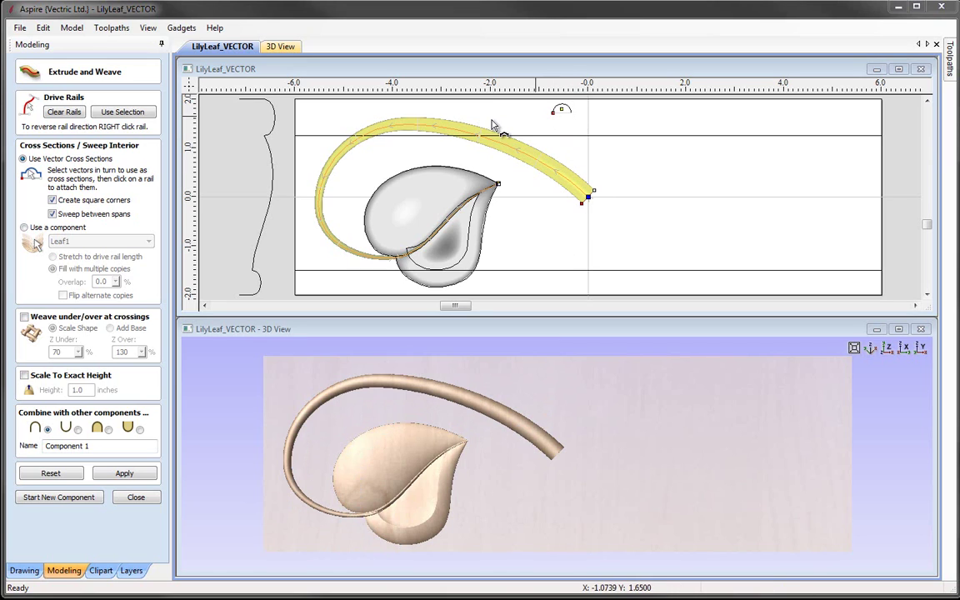
Step: Attach the large arc as an additional cross section on the stem rail's upper-left bend, re-extrude, and set the combine mode to merge
click(553, 111)
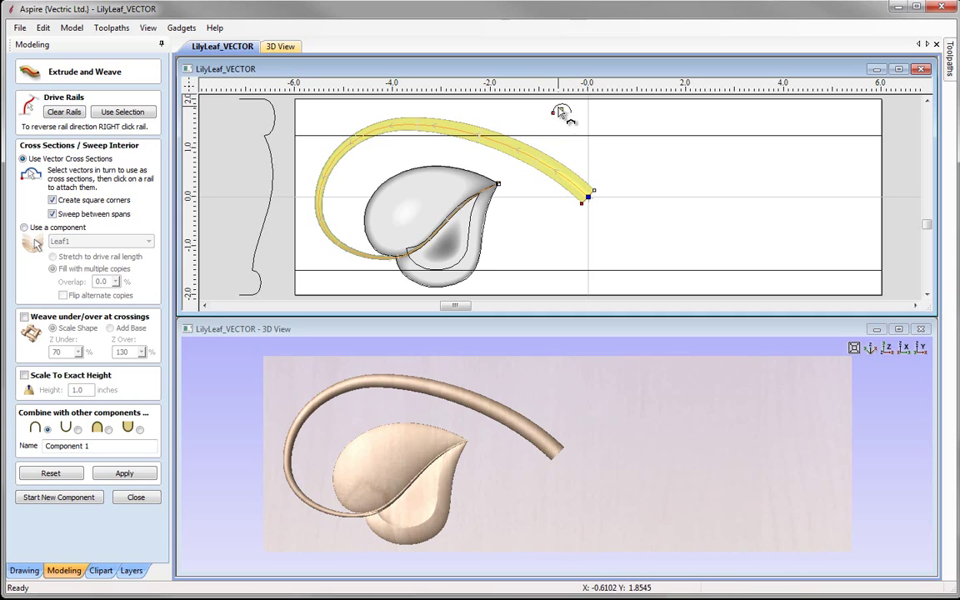
click(339, 155)
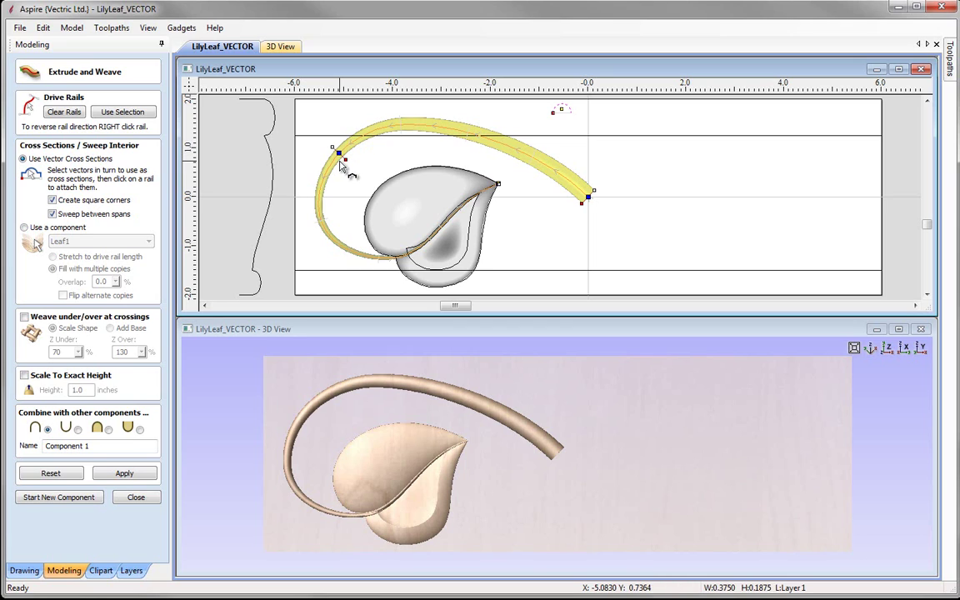
click(124, 475)
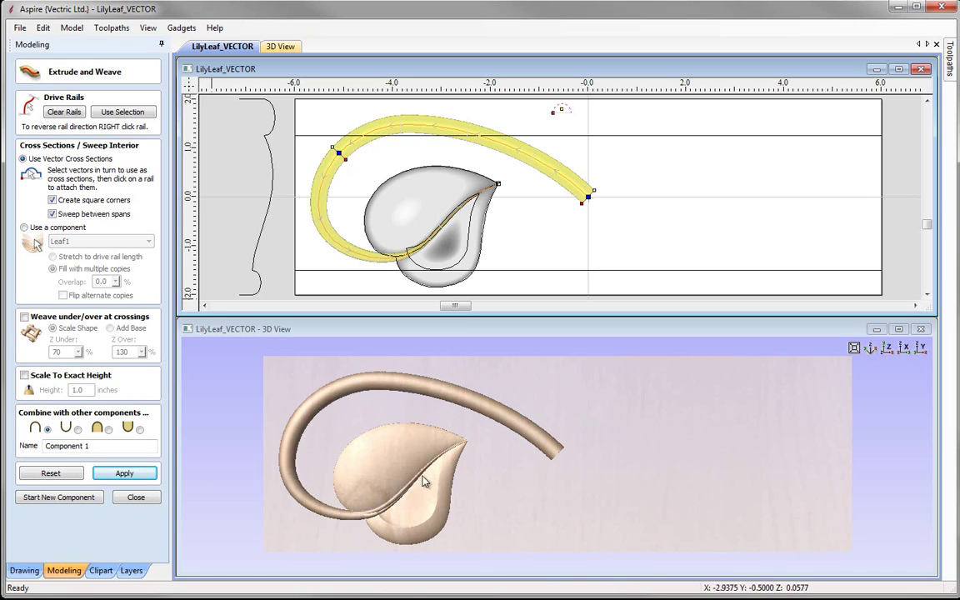
drag(431, 454, 454, 446)
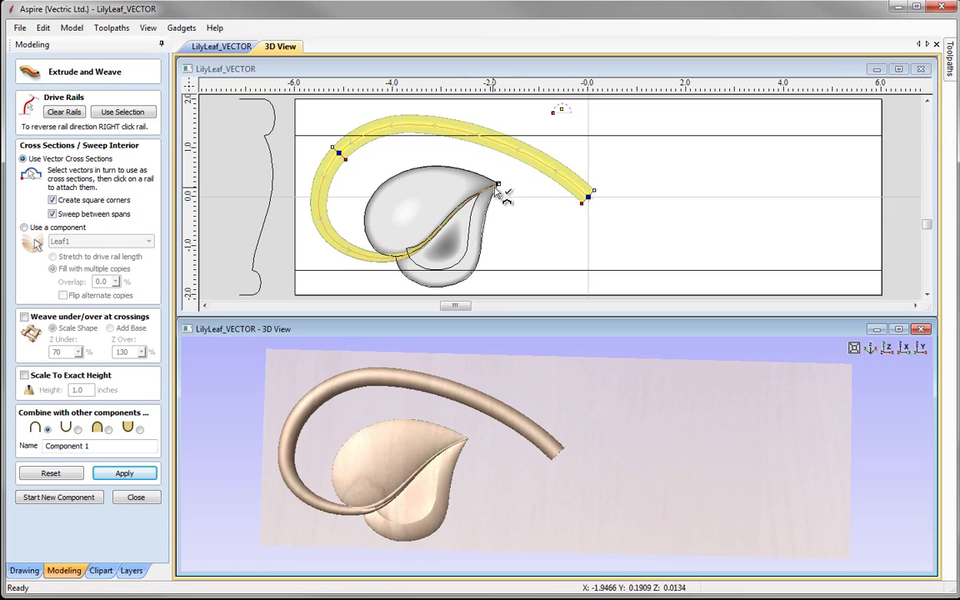
click(888, 348)
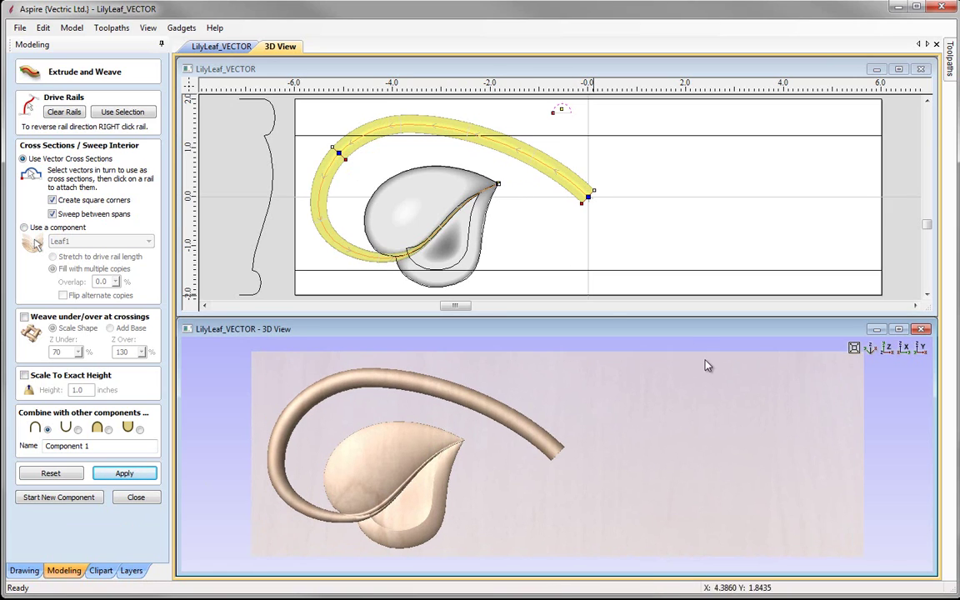
click(108, 429)
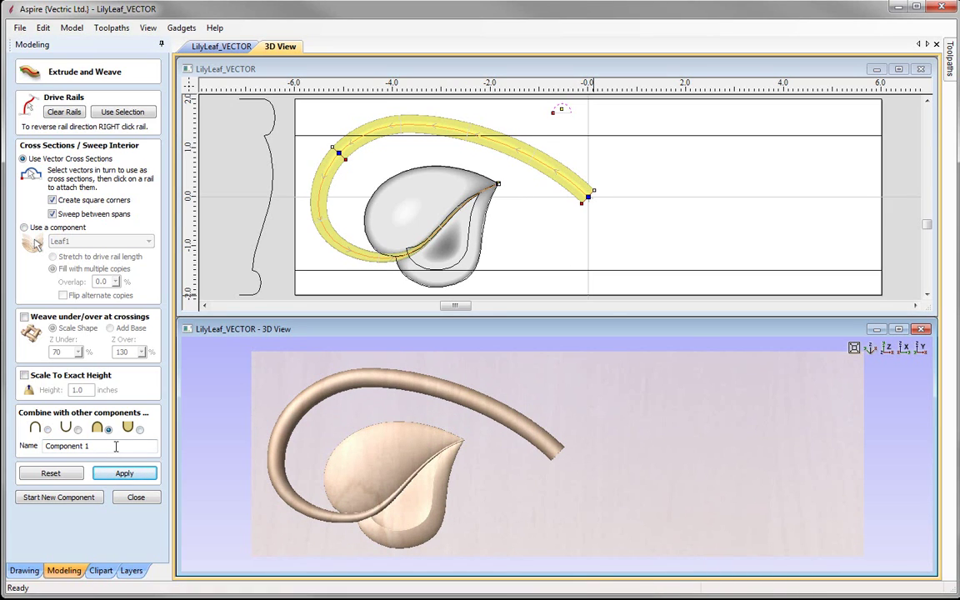
Step: Shift the stem's end cross section slightly back along the rail from the leaf tip and re-extrude the stem
scroll(532, 482, up, 5)
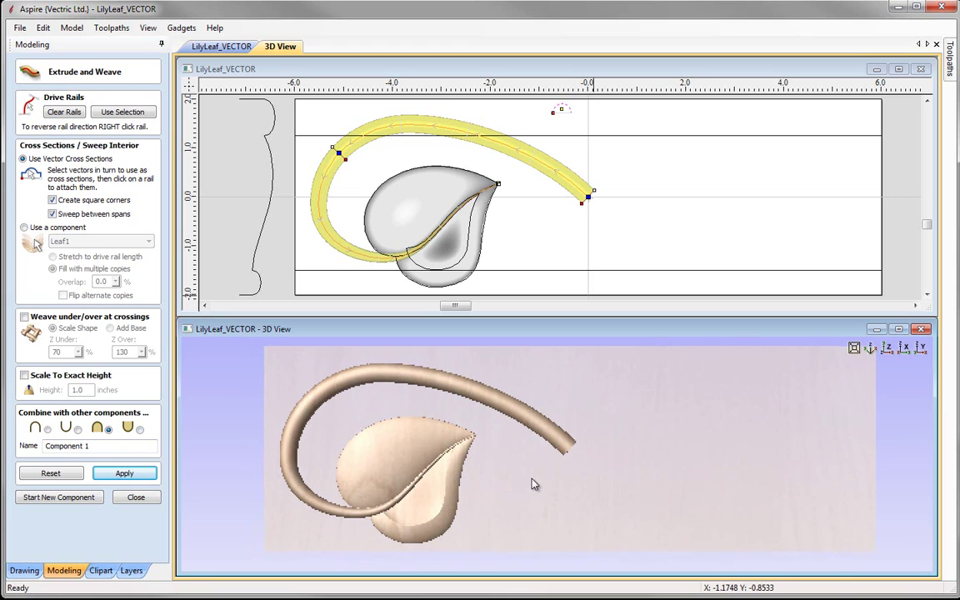
scroll(530, 482, up, 5)
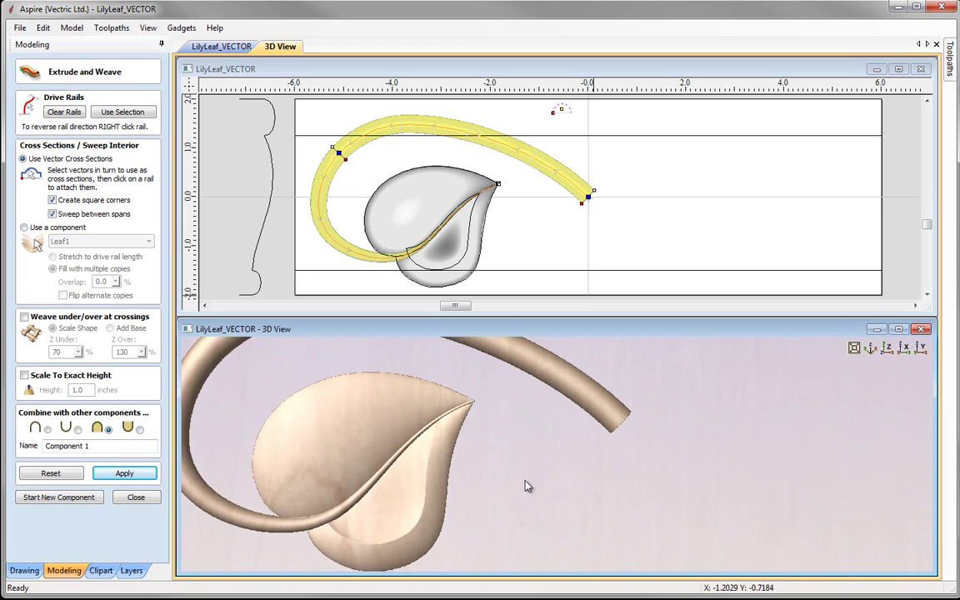
scroll(586, 455, up, 2)
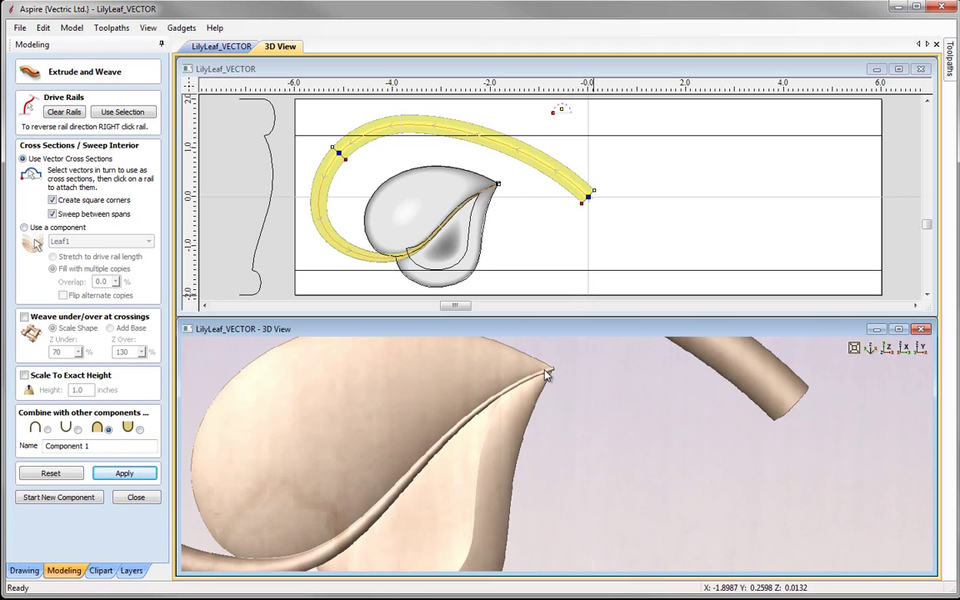
click(507, 210)
scroll(502, 197, up, 6)
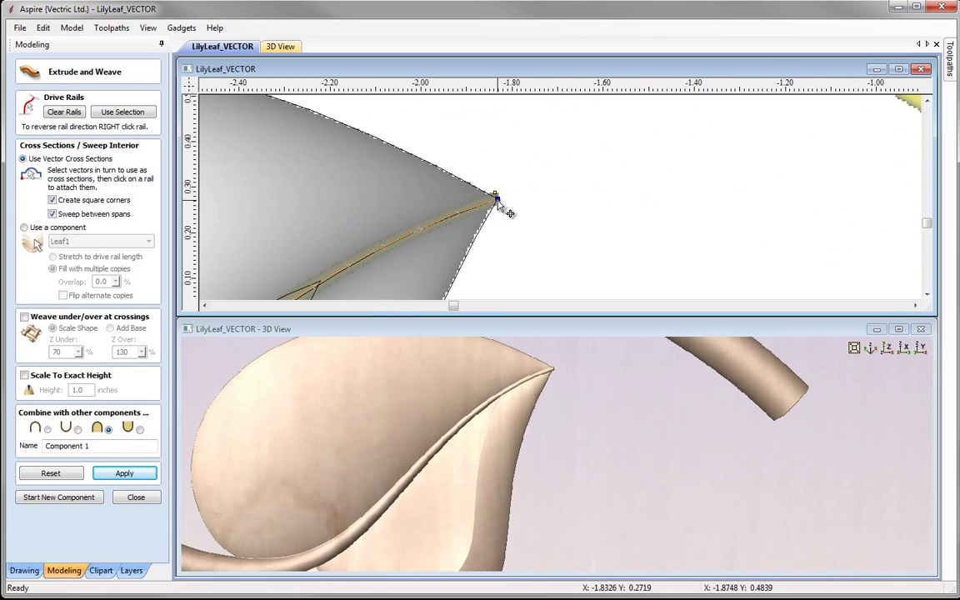
click(493, 199)
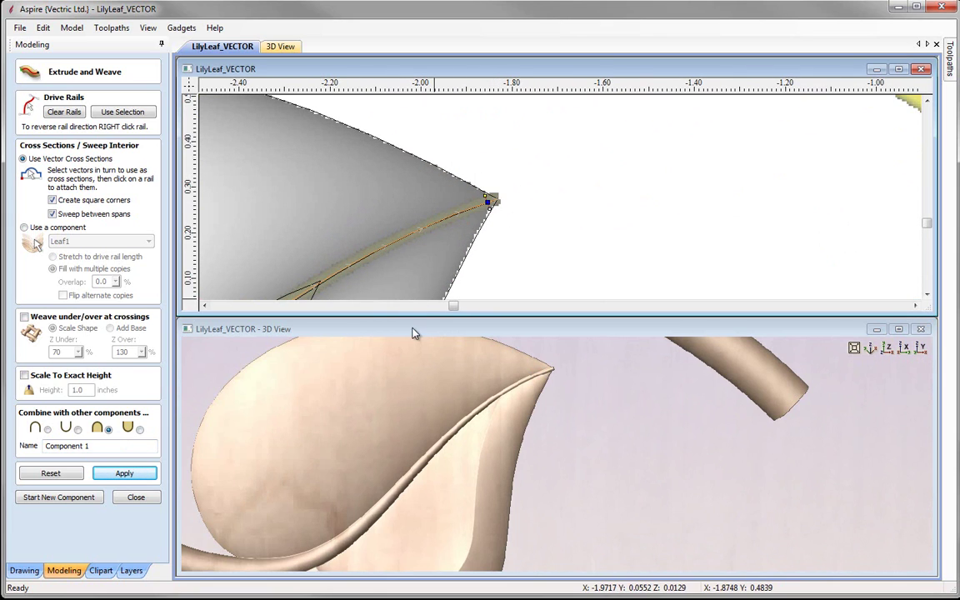
click(124, 474)
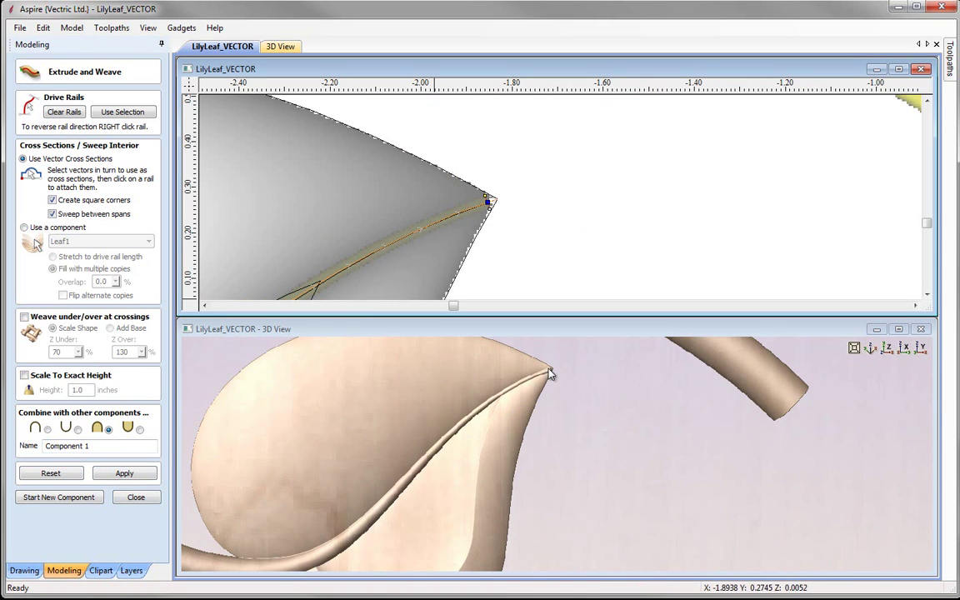
click(888, 349)
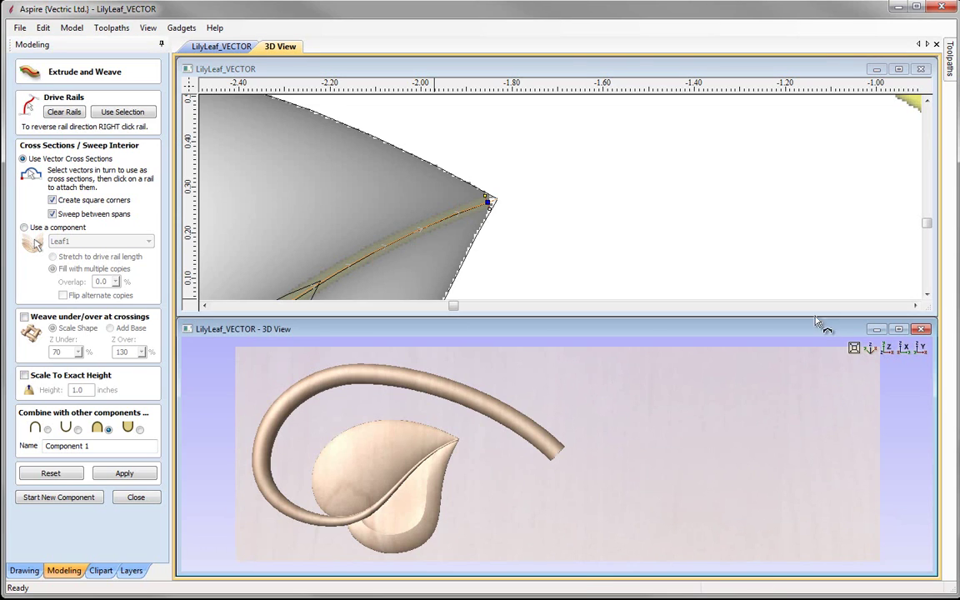
click(797, 205)
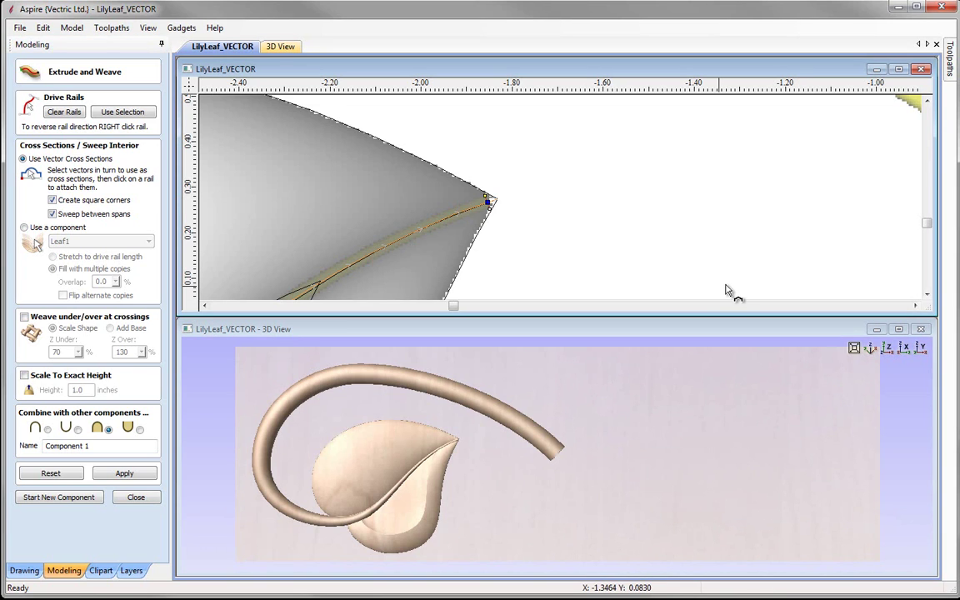
key(F6)
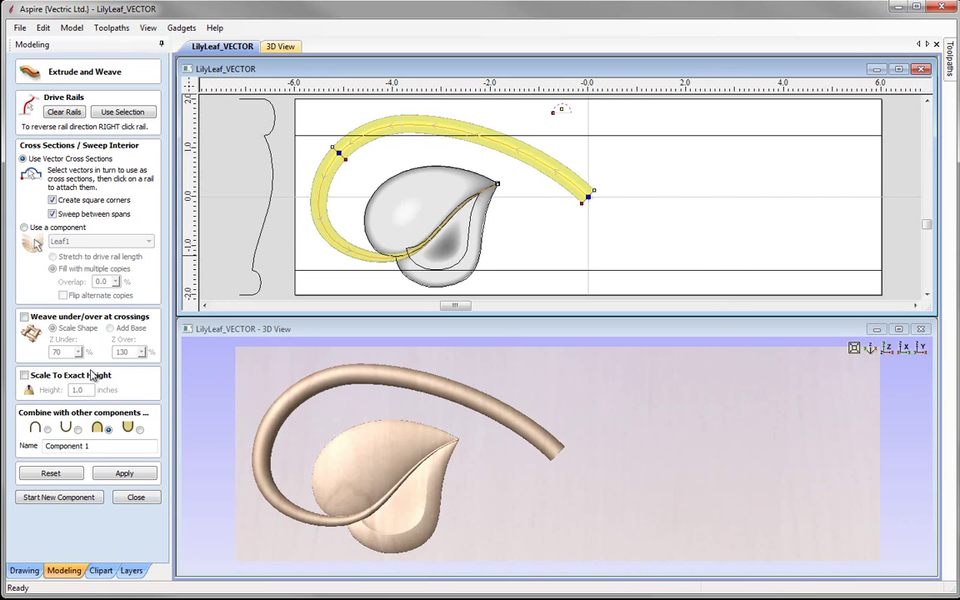
Step: Scale the stem to an exact height of 0.15 inches and update the component
click(25, 376)
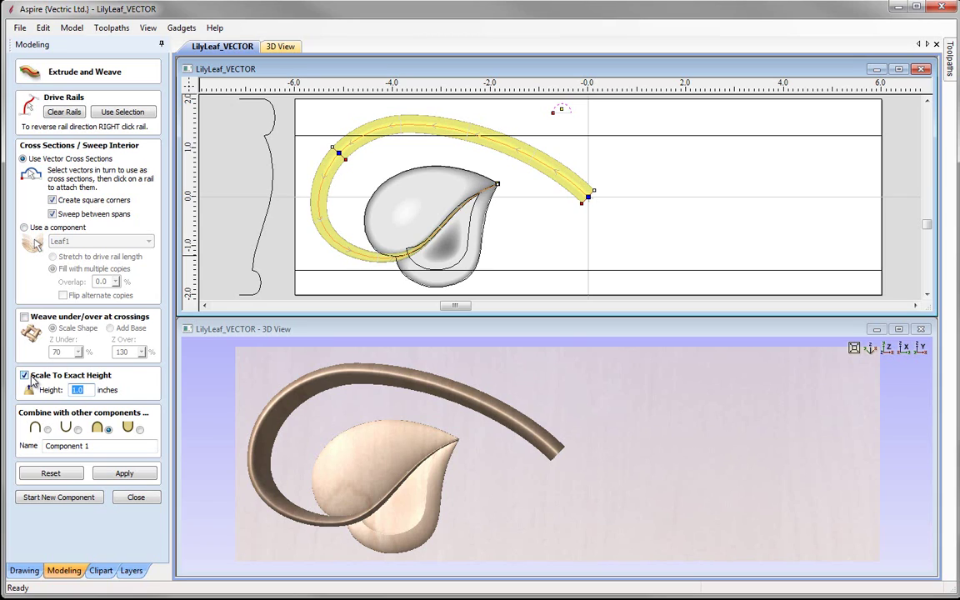
click(85, 392)
text(0.15)
click(119, 476)
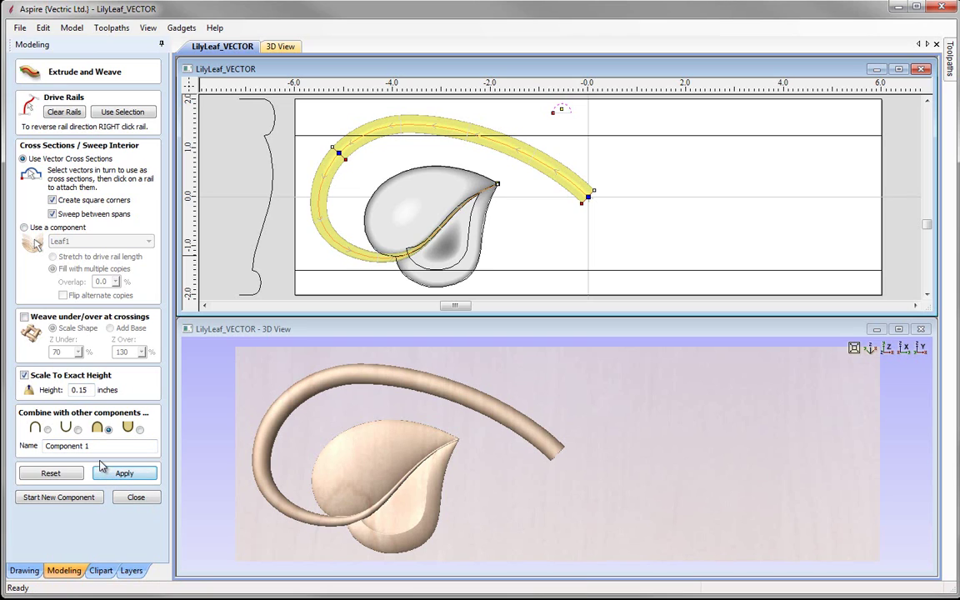
Step: Name the component Stem, apply the change and finish Extrude and Weave
click(91, 445)
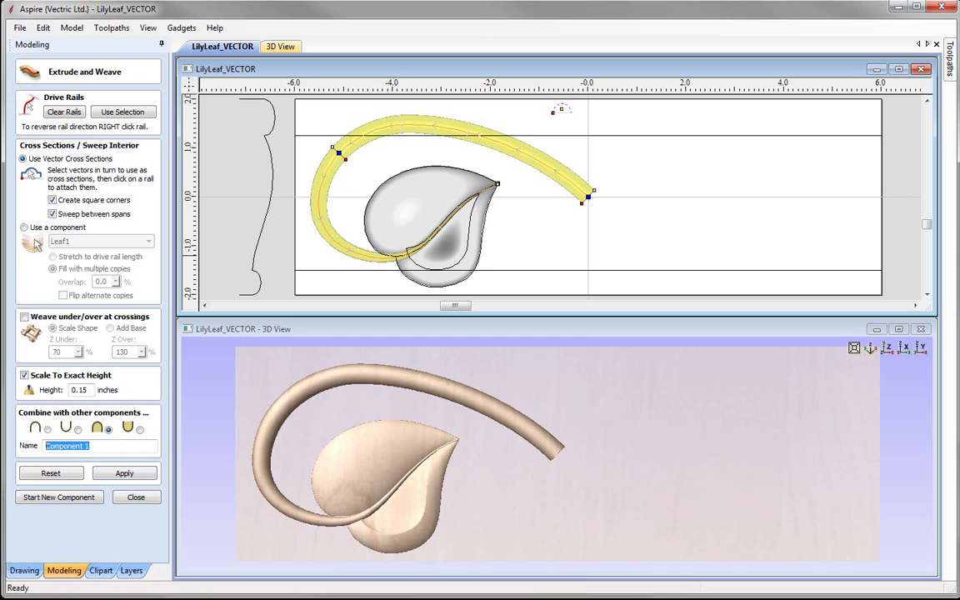
text(Stem)
click(124, 473)
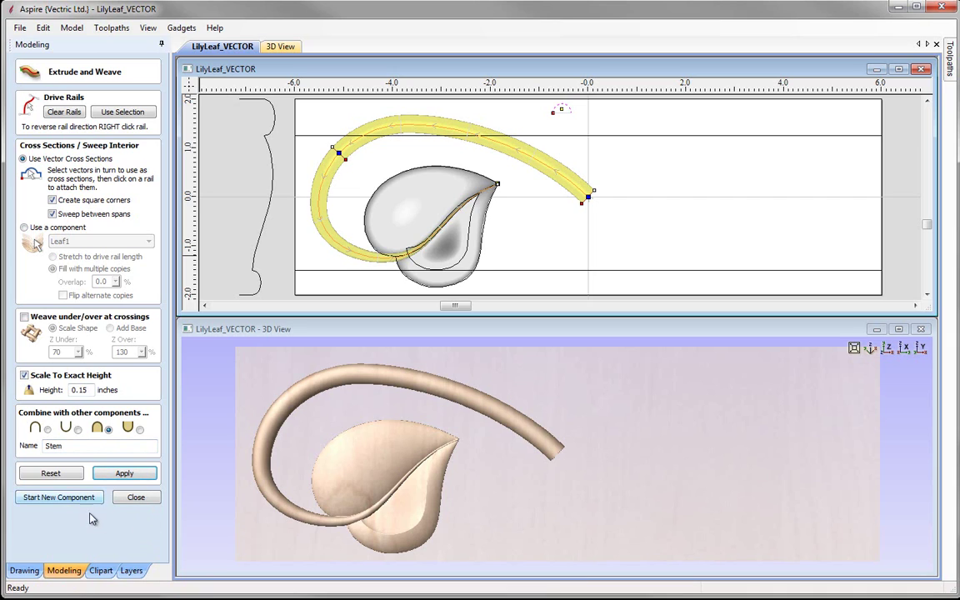
click(133, 498)
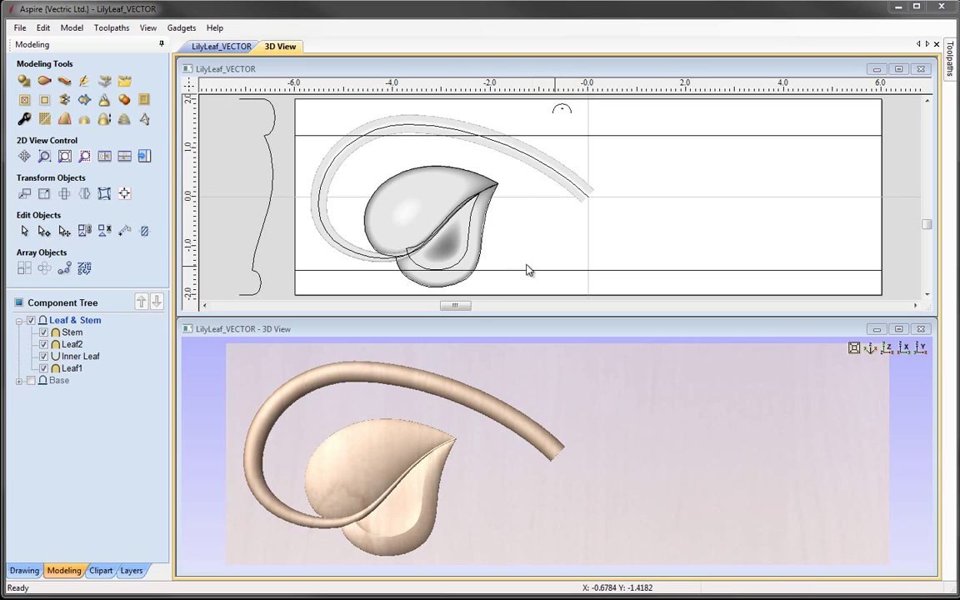
Step: Make a scaled-down copy of Stem, Leaf2, Inner Leaf and Leaf1 together, about 3.22 by 1.96 inches
click(72, 333)
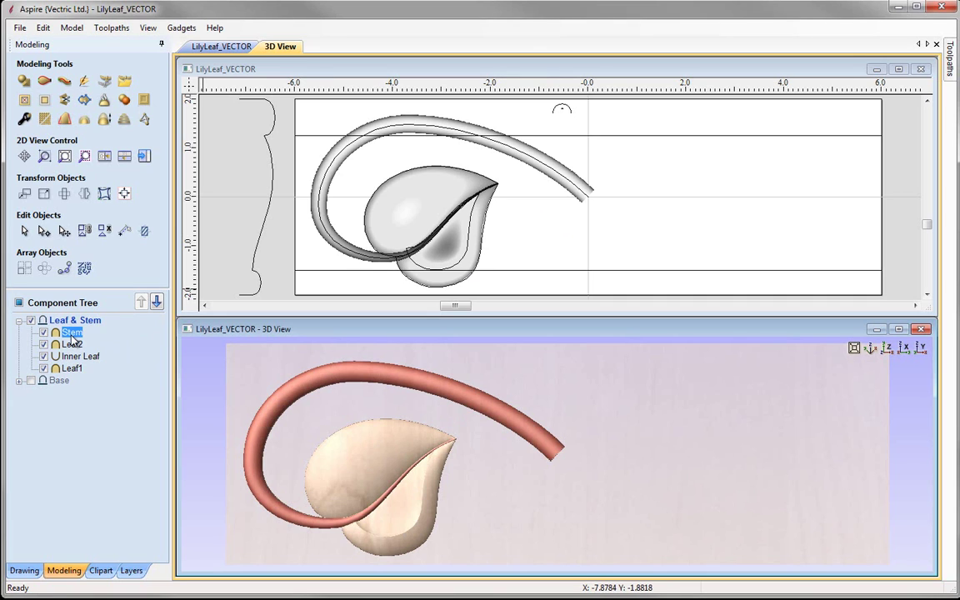
shift+click(75, 369)
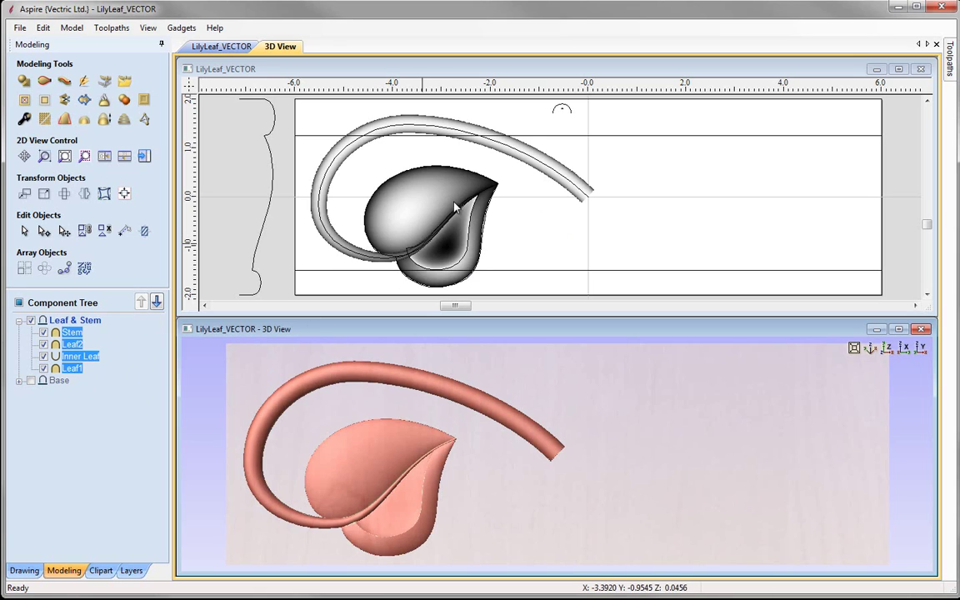
click(421, 198)
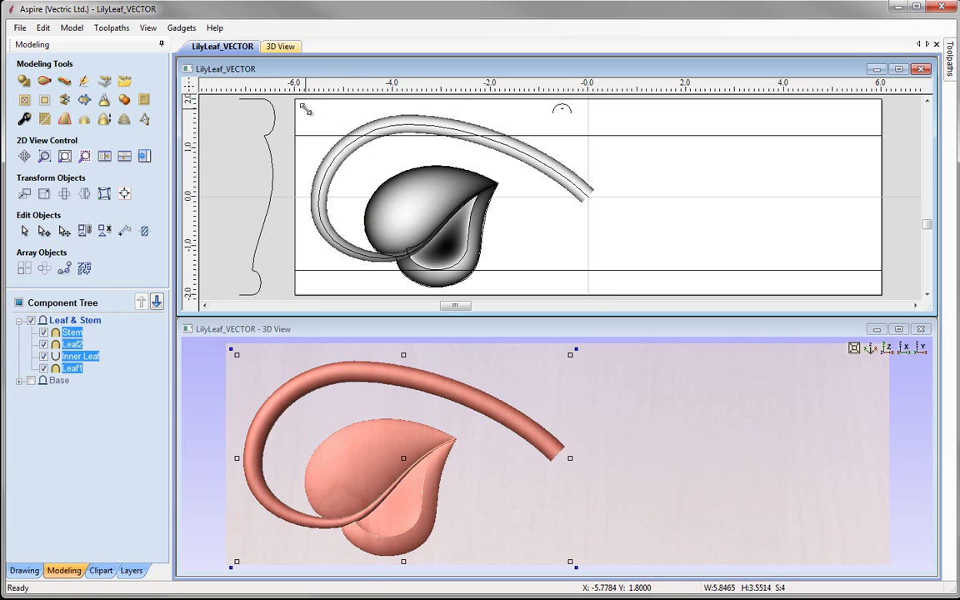
drag(305, 109, 340, 154)
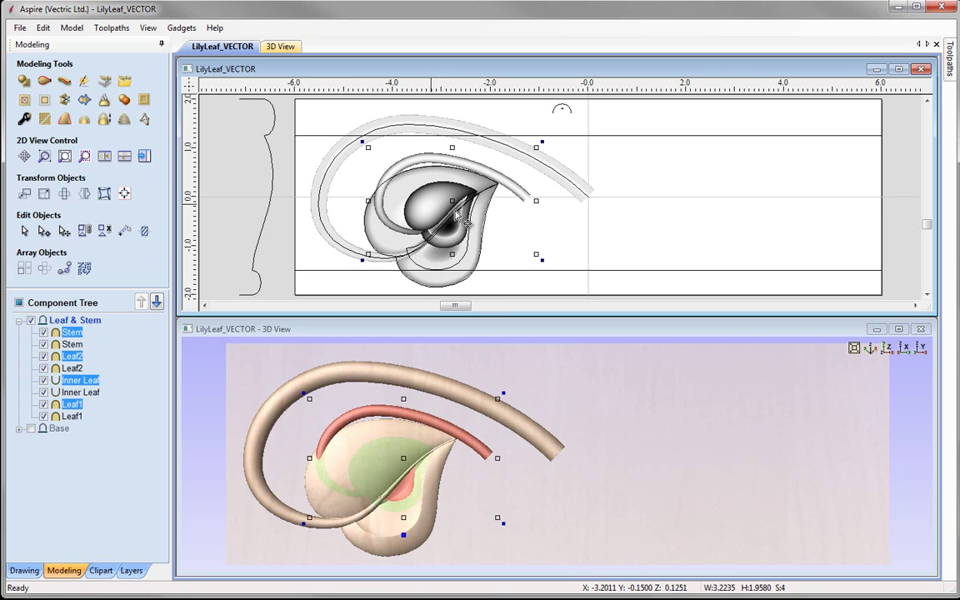
Step: Move the small leaf-and-stem copy beneath the large stem's thick end and rotate it clockwise so its stem curves down toward the lower edge
drag(425, 204, 549, 244)
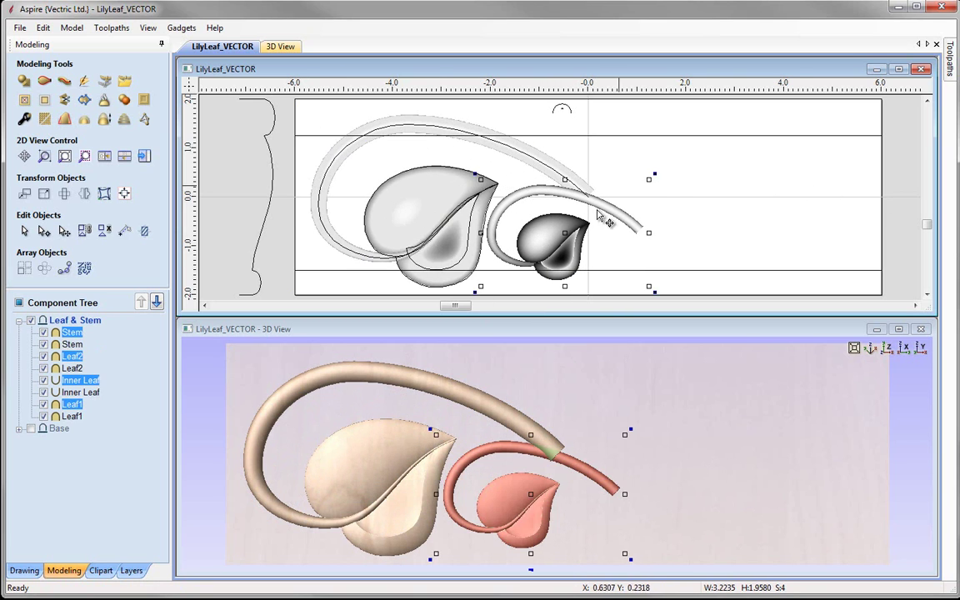
mouse_move(656, 173)
mouse_down()
mouse_move(664, 218)
mouse_move(653, 303)
mouse_move(632, 310)
mouse_up()
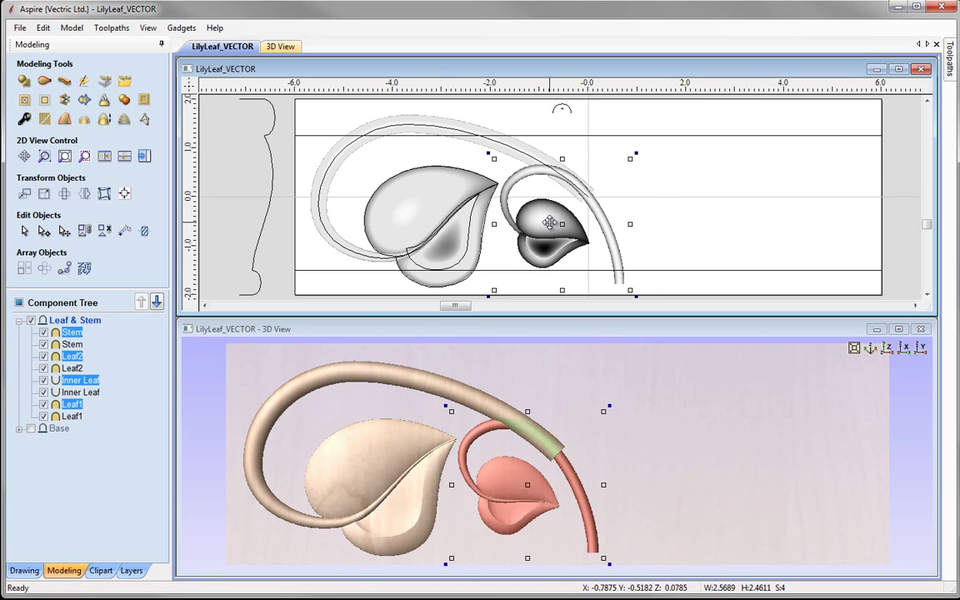
drag(557, 243, 556, 249)
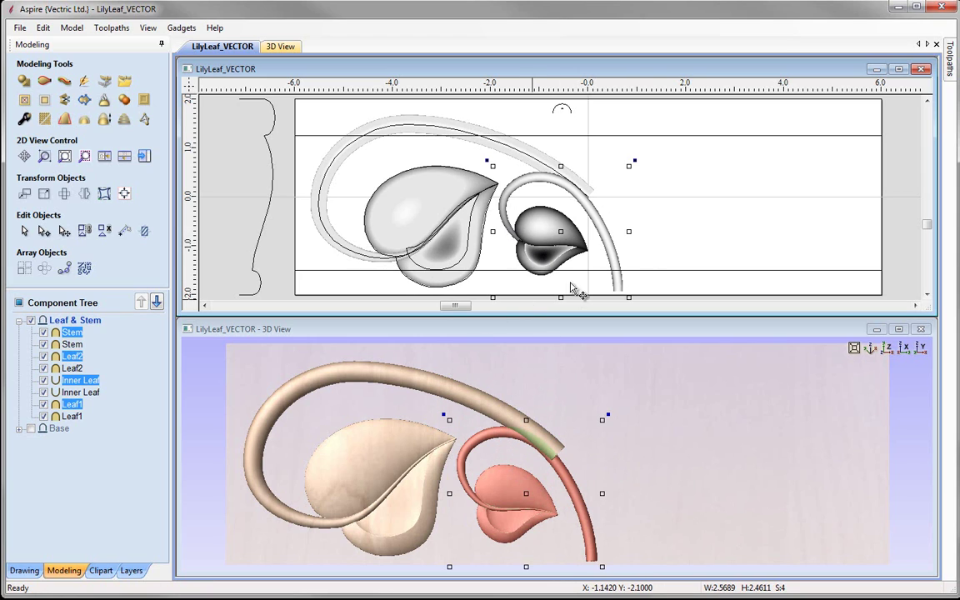
Step: Nudge the small leaf-and-stem copy slightly upward so its stem meets the large stem, and inspect the joint in 3D
scroll(562, 232, up, 1)
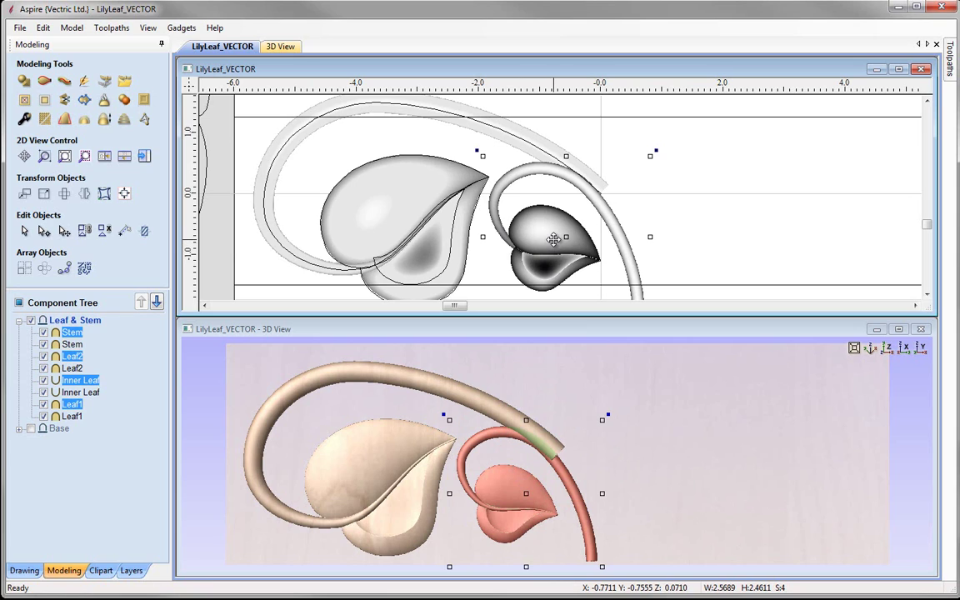
drag(556, 243, 555, 242)
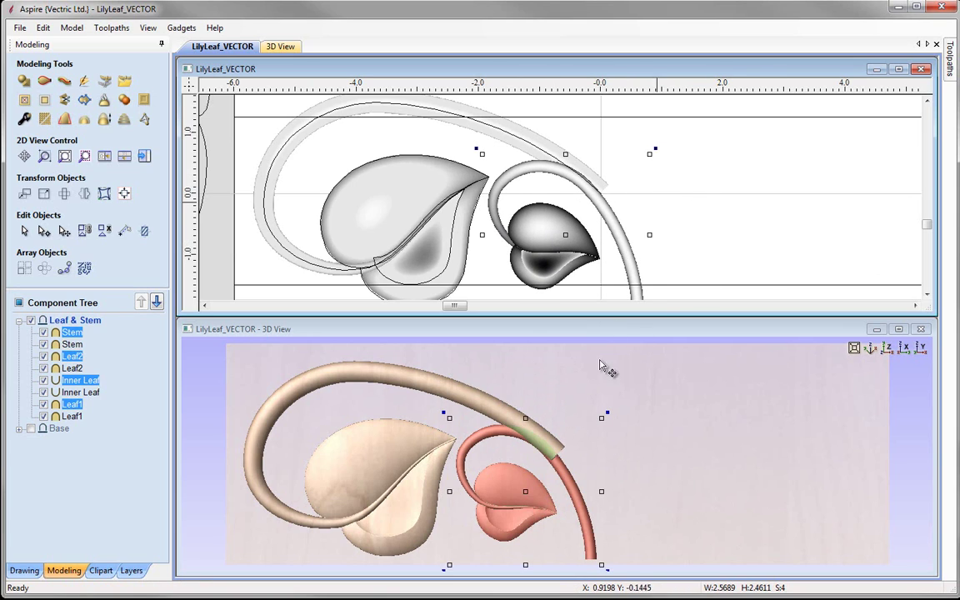
drag(701, 501, 696, 382)
scroll(517, 442, up, 5)
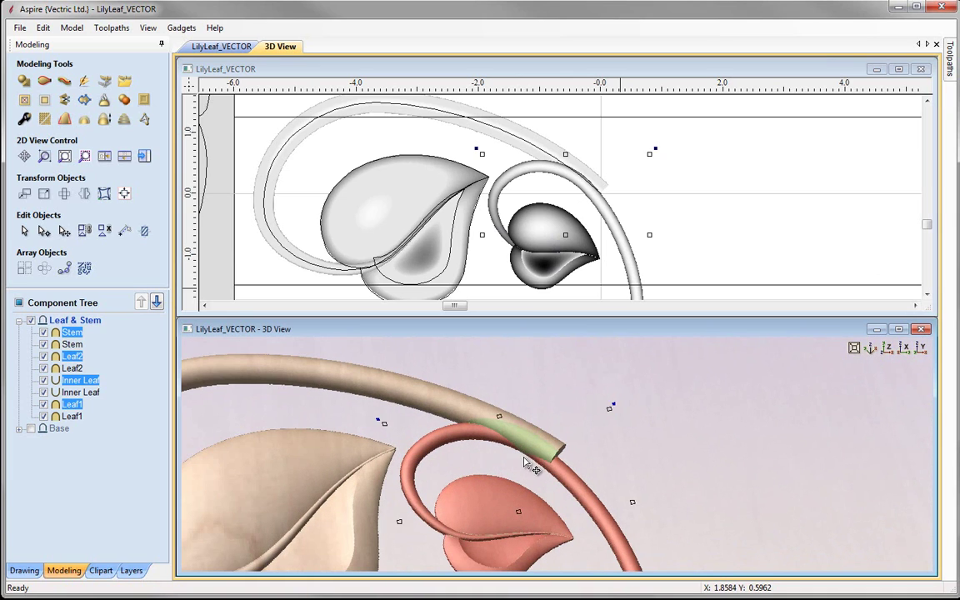
click(733, 258)
scroll(720, 302, down, 2)
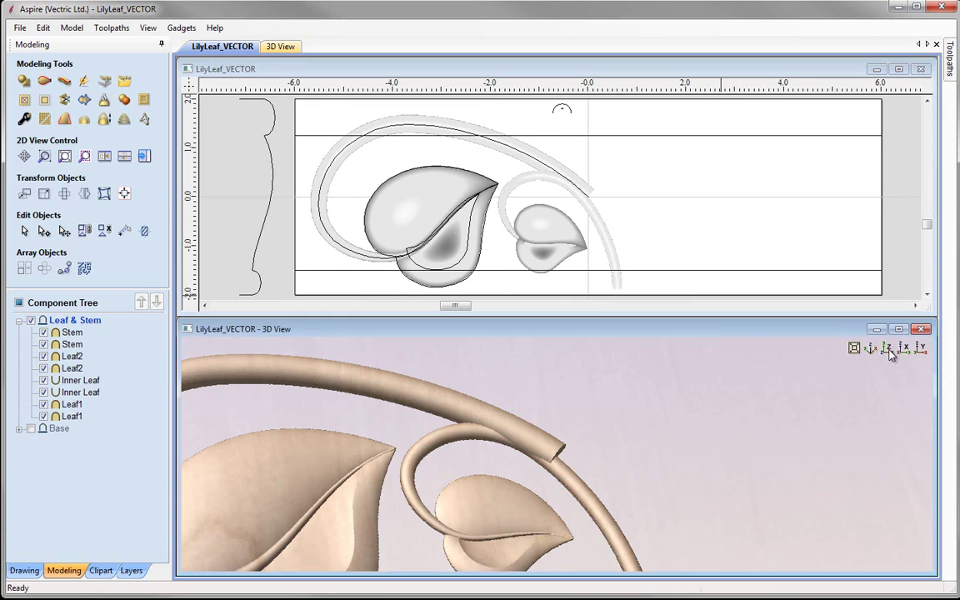
click(888, 350)
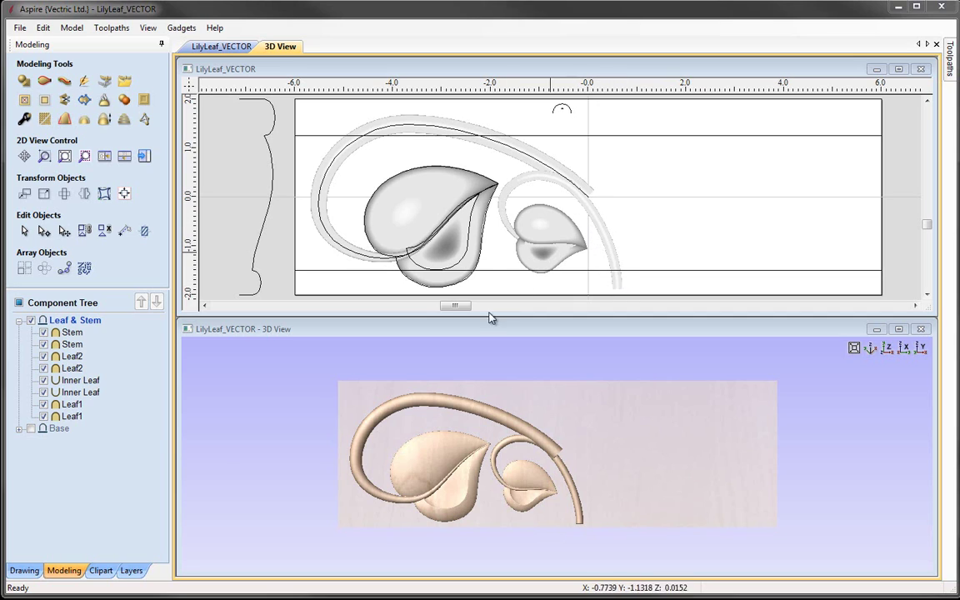
Step: Draw a closed polyline around the small stem's excess length, from its joint with the large stem to below the job's lower edge
click(899, 70)
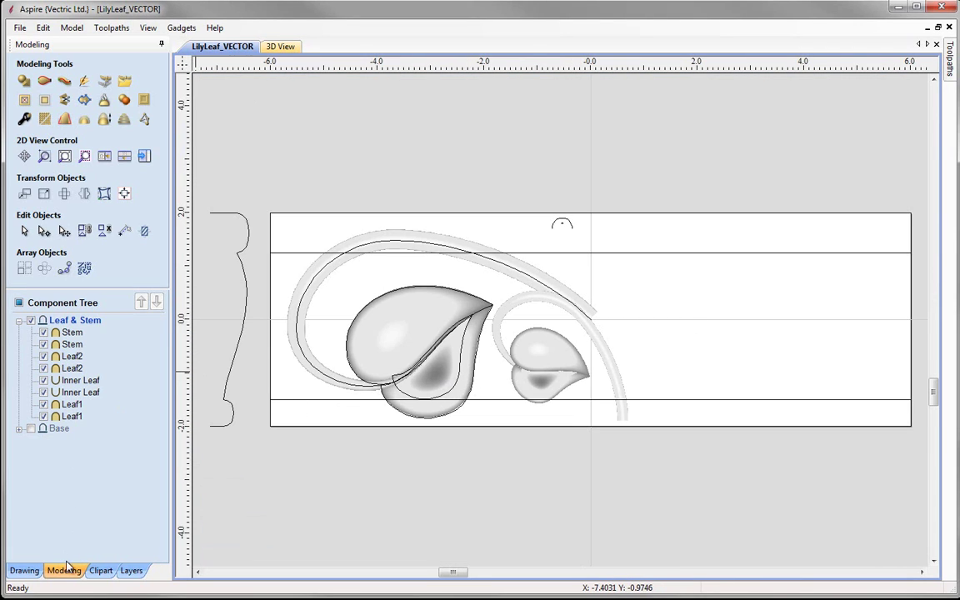
click(25, 571)
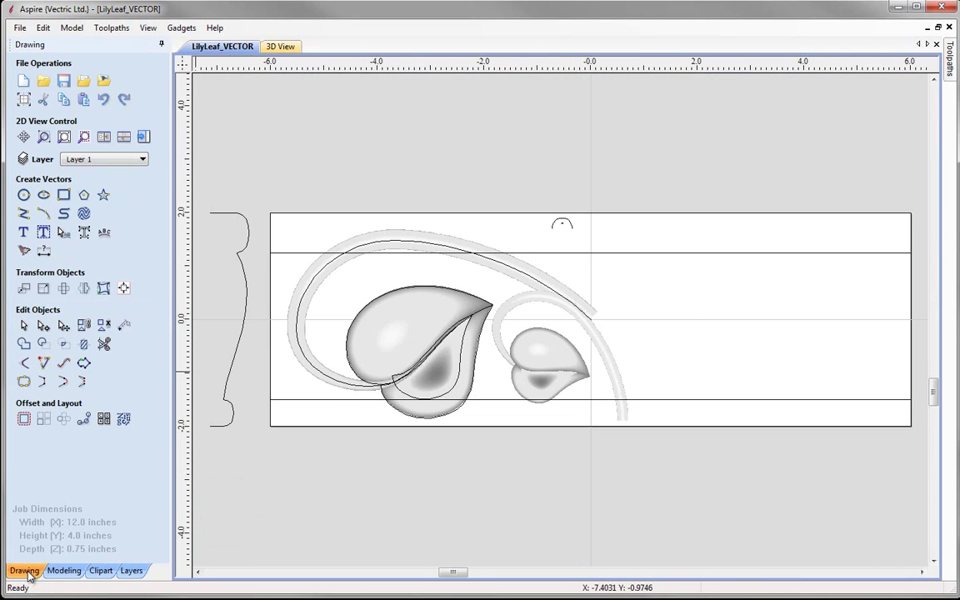
click(23, 215)
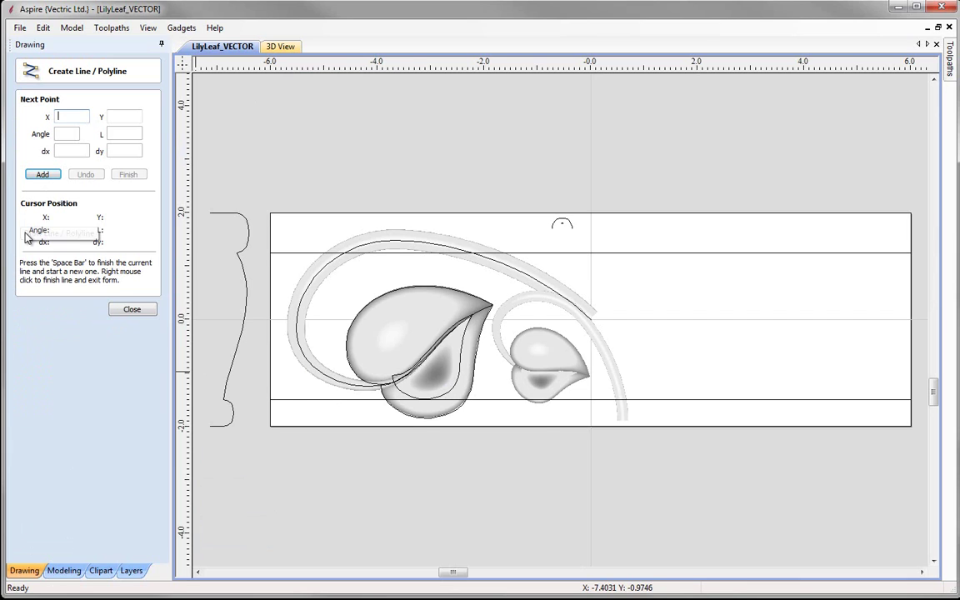
scroll(675, 392, up, 3)
scroll(569, 319, up, 1)
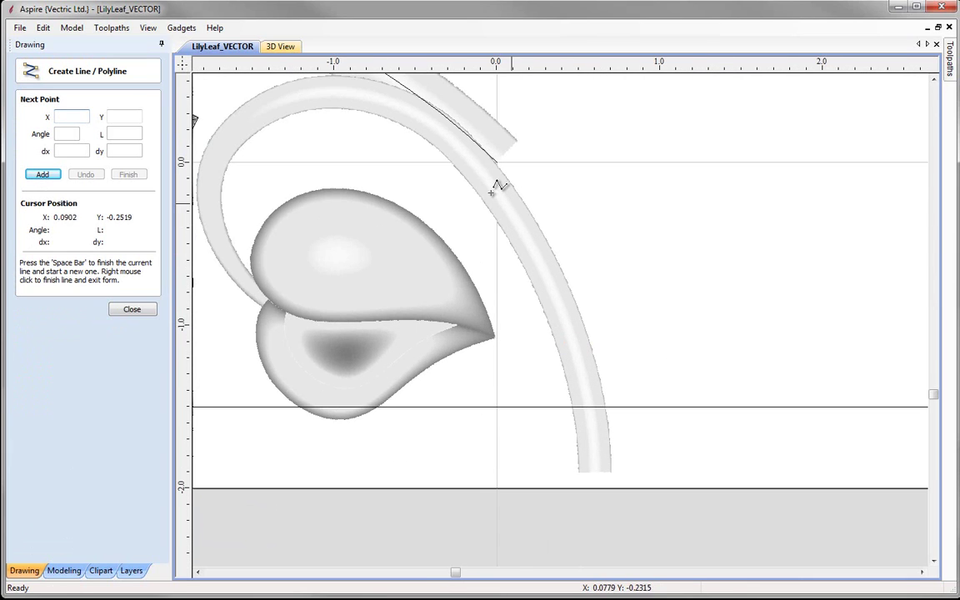
click(420, 150)
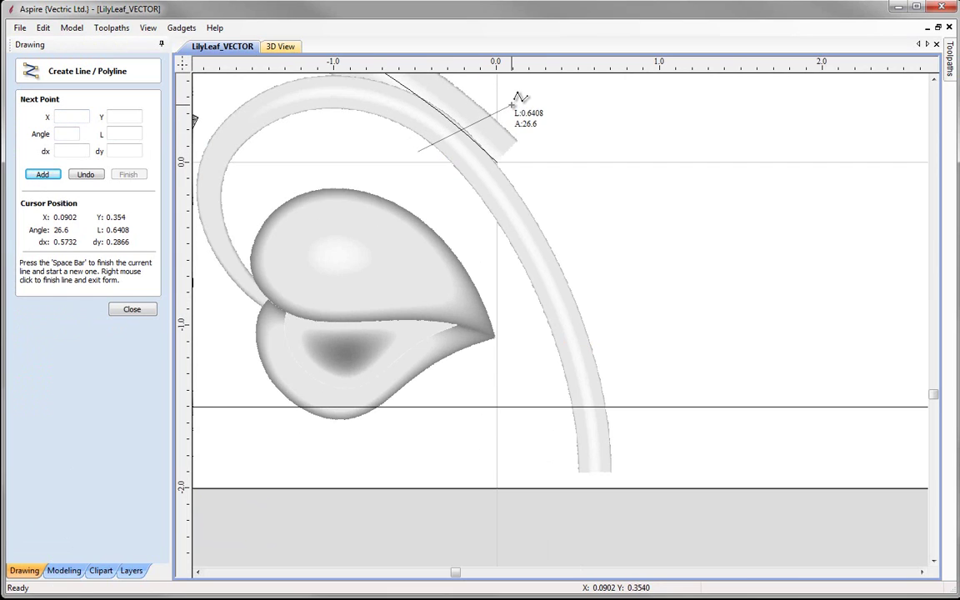
click(512, 106)
click(650, 244)
click(713, 392)
click(691, 473)
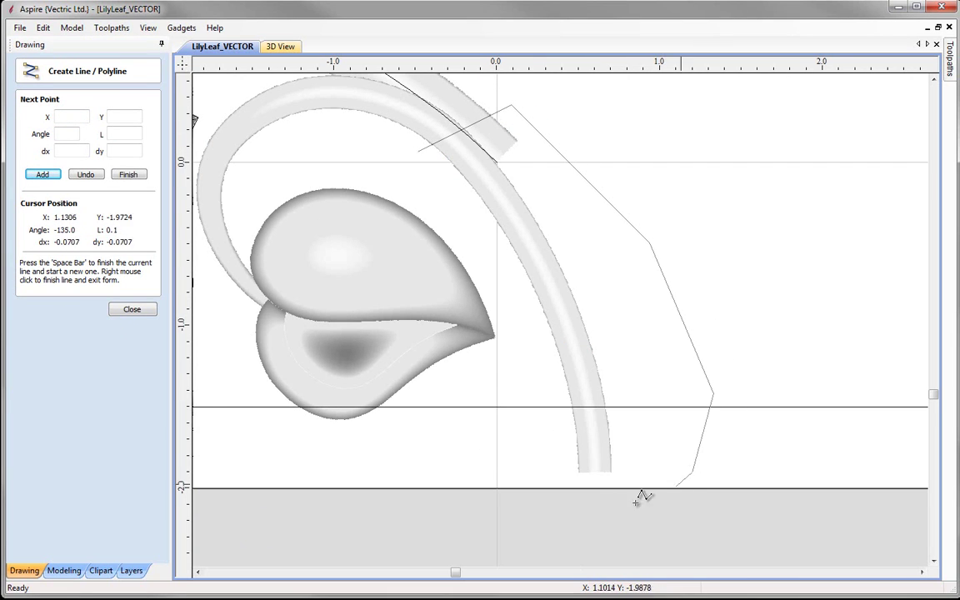
click(605, 506)
click(535, 412)
click(507, 262)
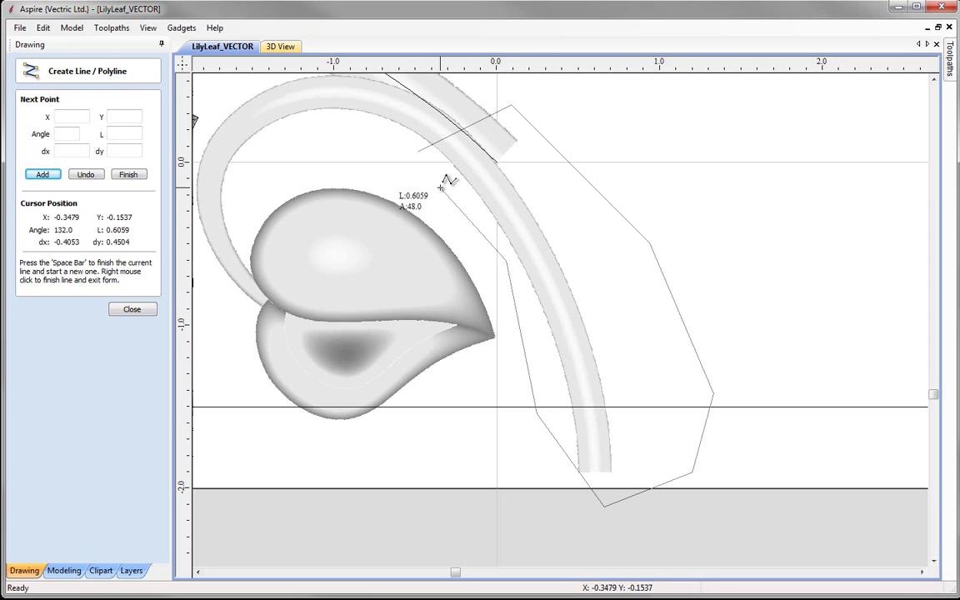
click(441, 188)
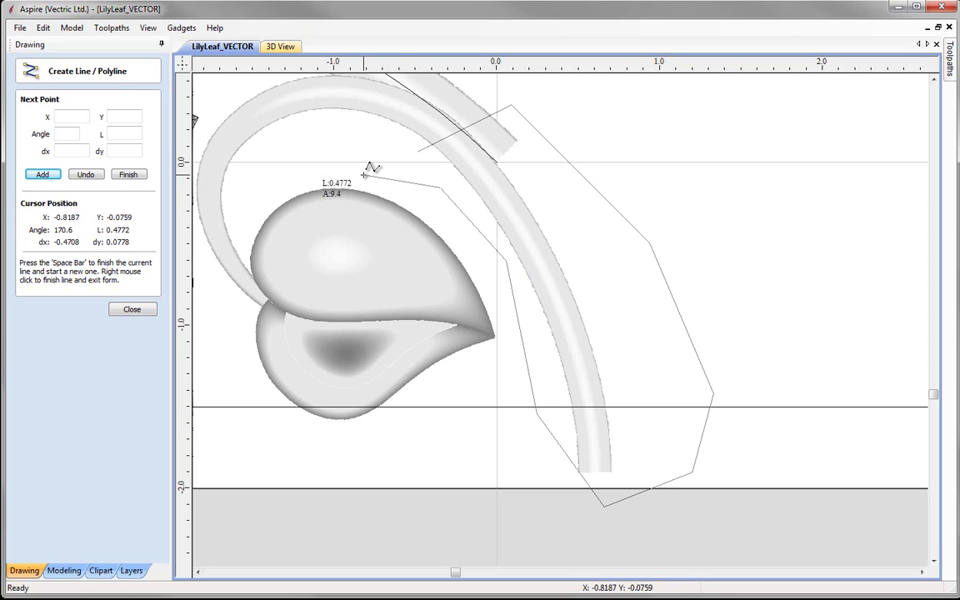
key(space)
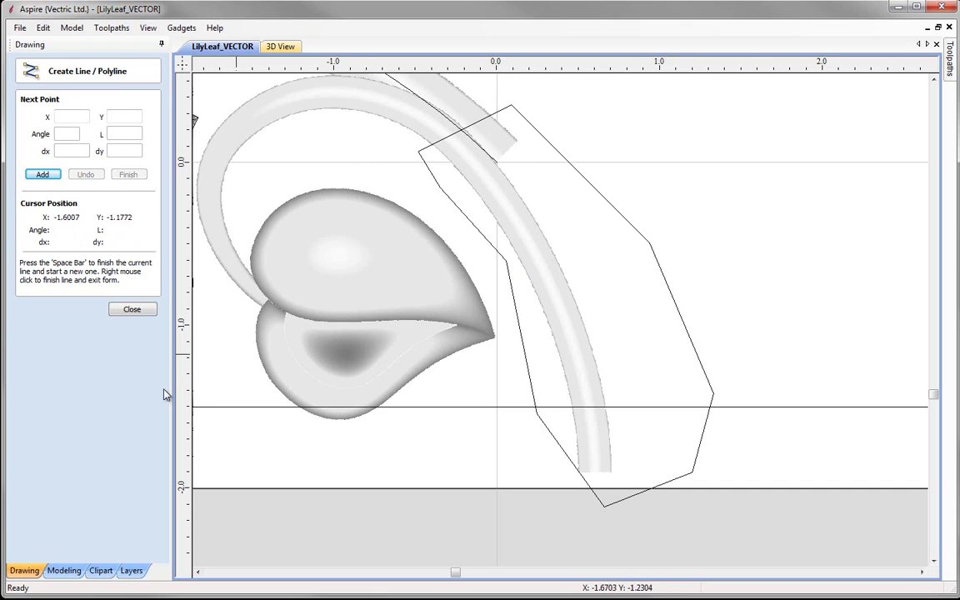
click(133, 310)
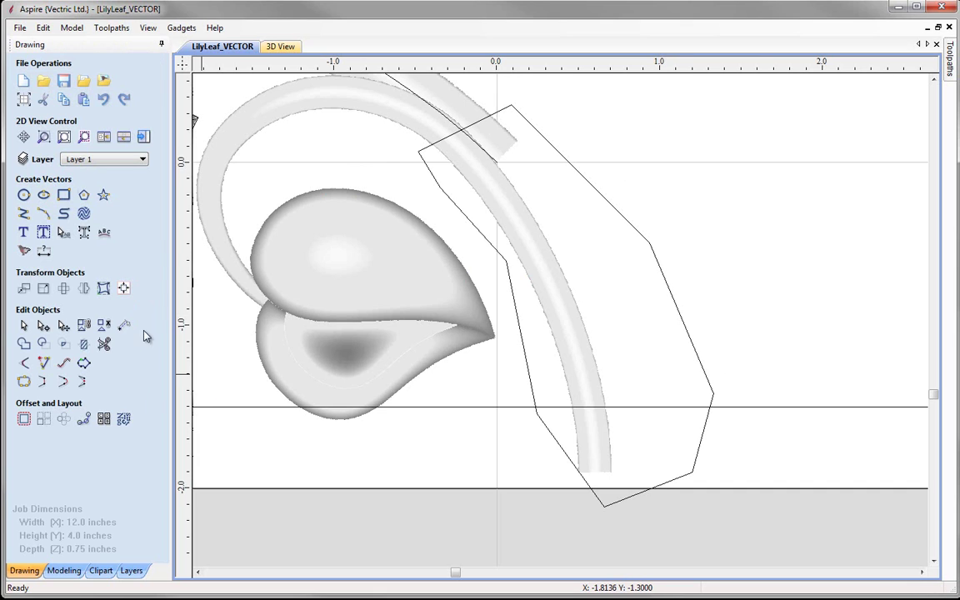
Step: Clear the part of the small Stem component that lies inside the drawn polyline
key(F4)
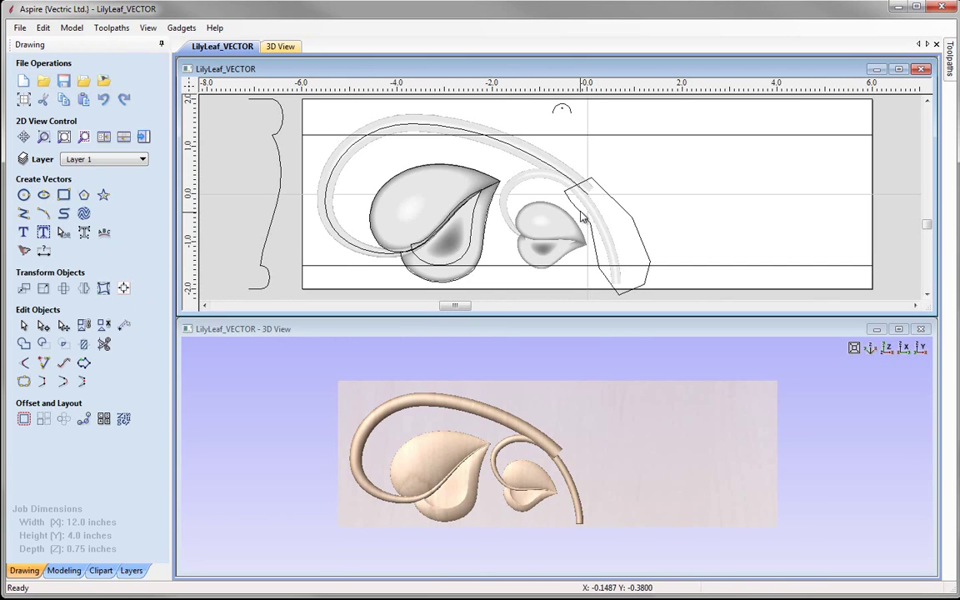
click(588, 243)
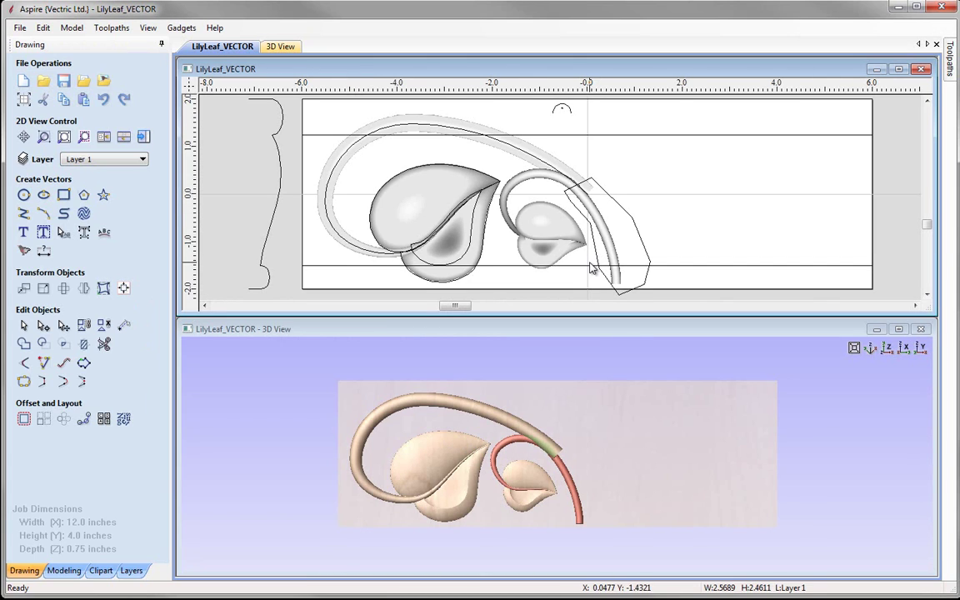
shift+click(579, 212)
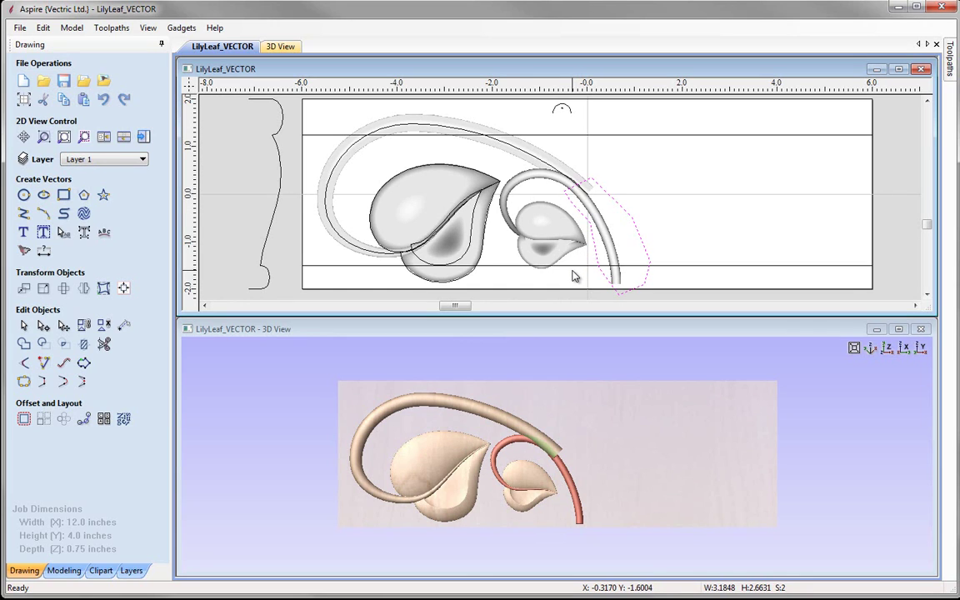
click(67, 570)
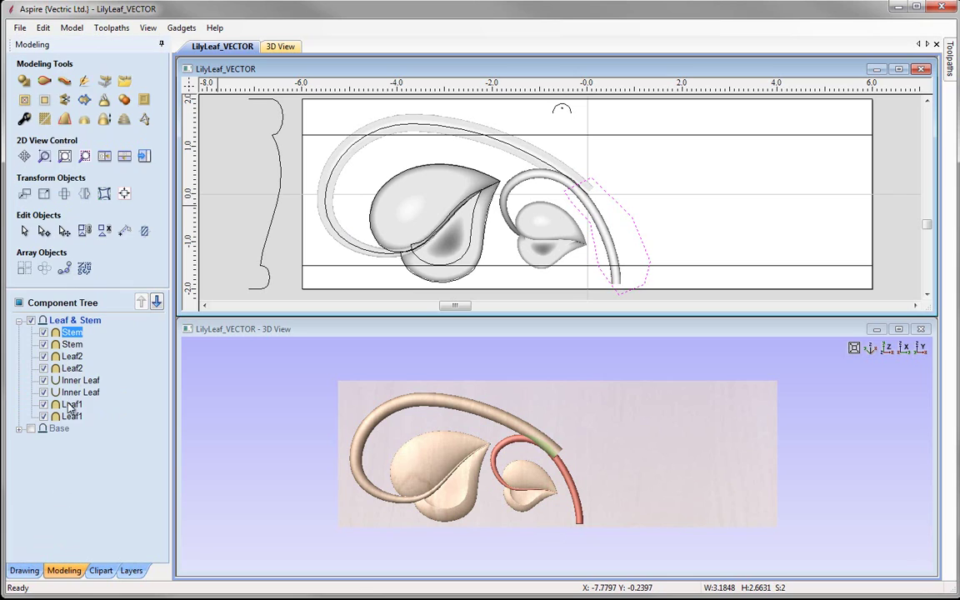
click(25, 101)
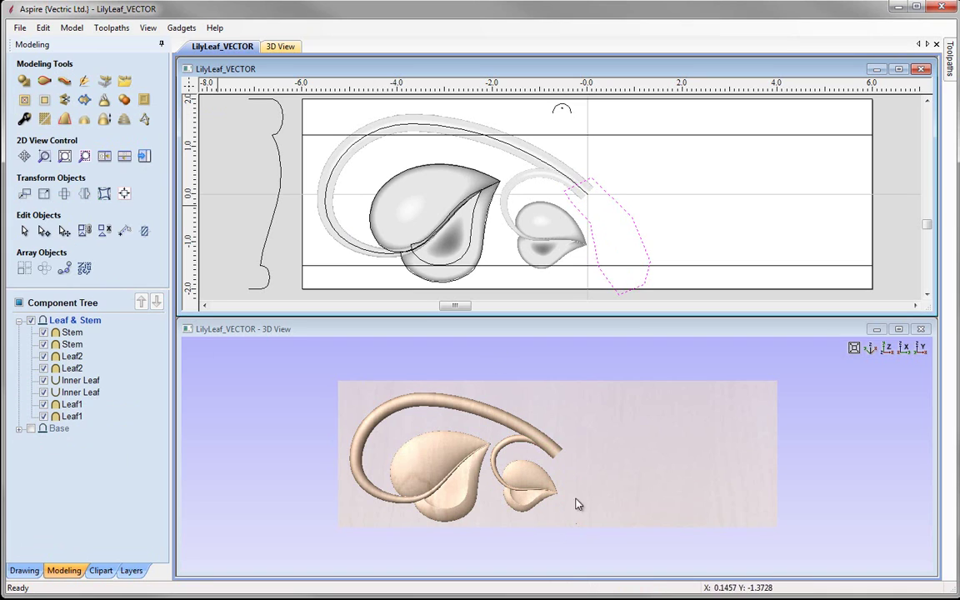
Step: Delete the polyline used for trimming and inspect the trimmed stem joint in 3D
click(639, 243)
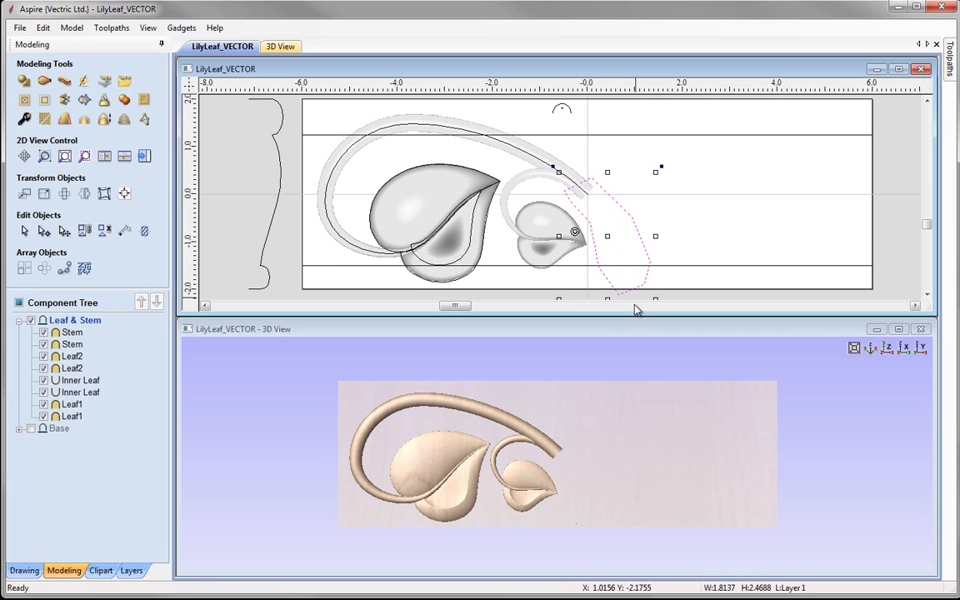
key(Delete)
drag(521, 398, 538, 475)
scroll(537, 475, up, 3)
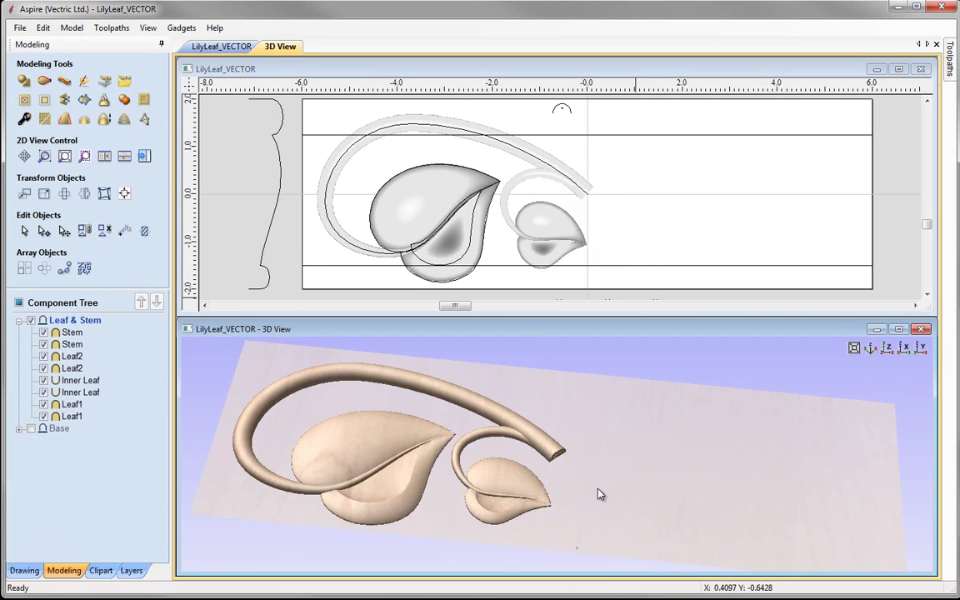
drag(600, 492, 527, 467)
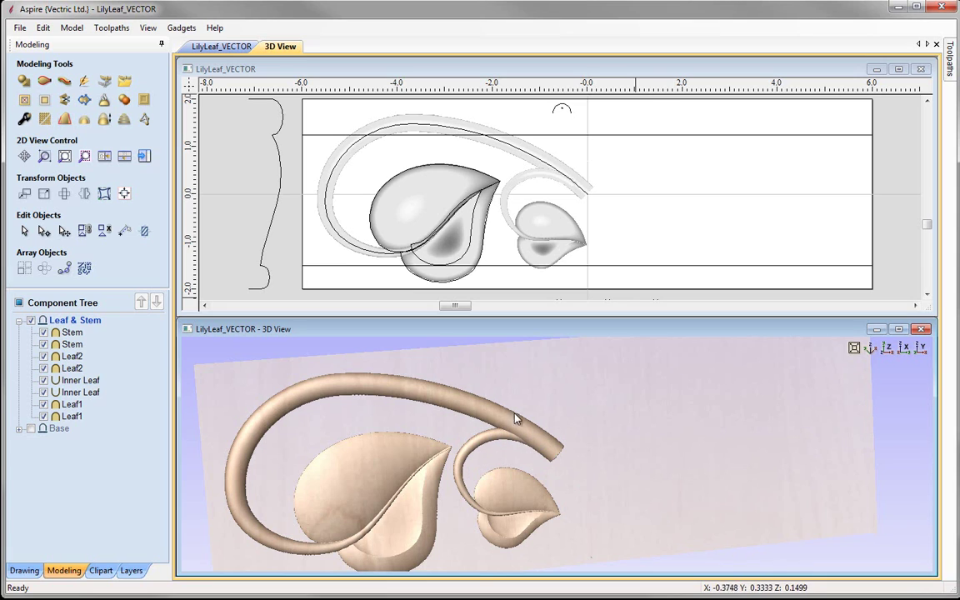
click(888, 348)
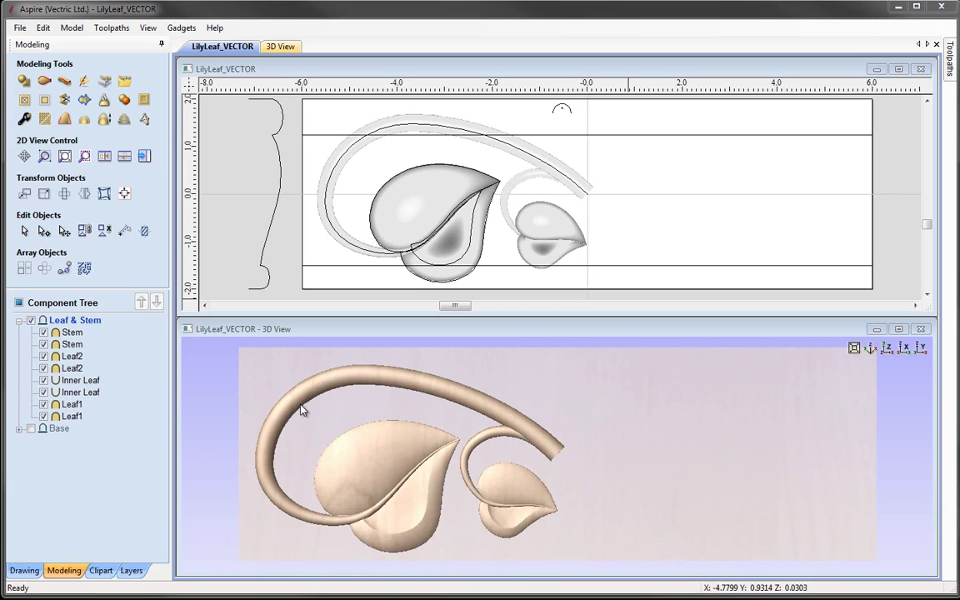
Step: Group all the stem and leaf components under the Leaf & Stem level
click(71, 332)
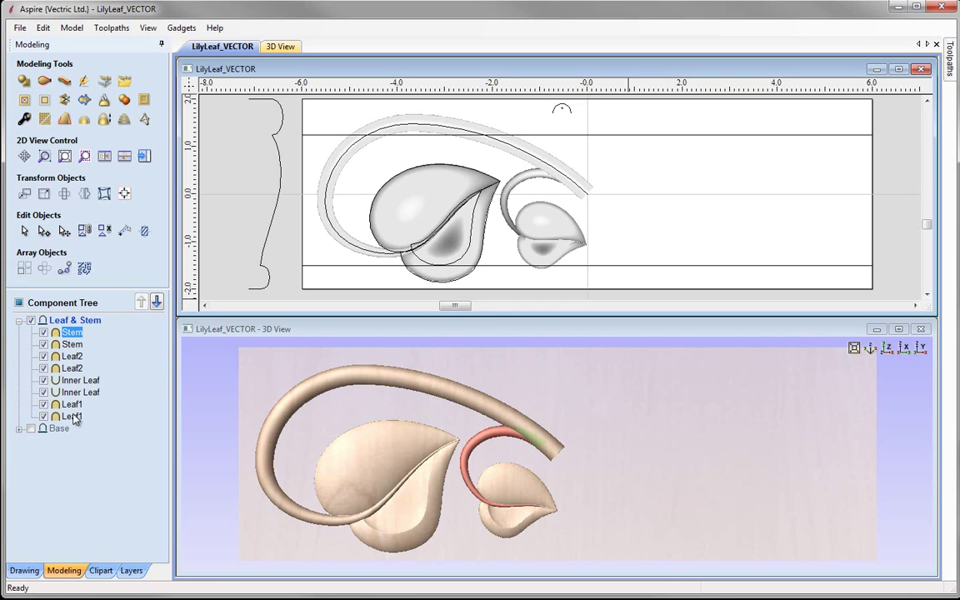
key(ctrl+a)
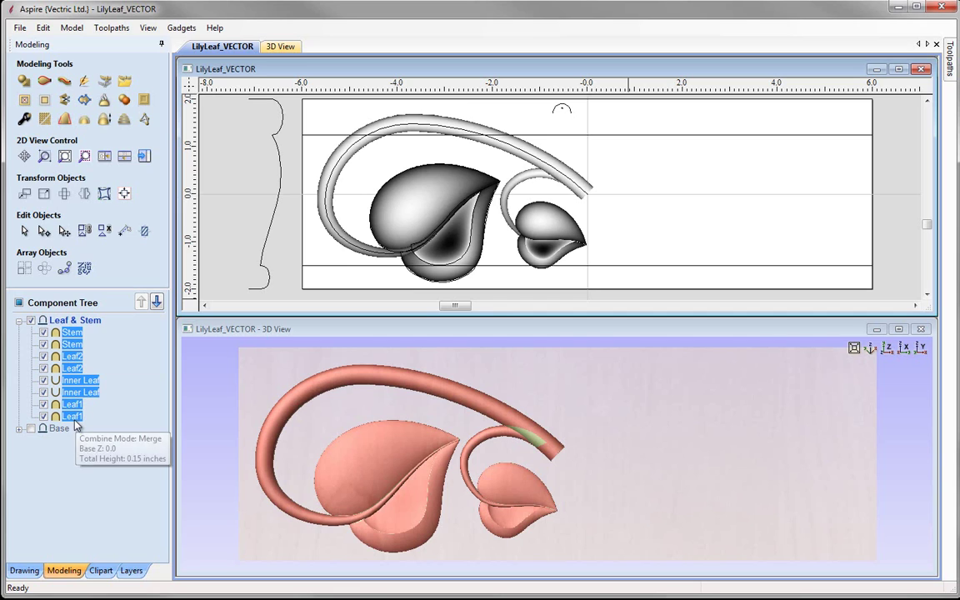
right_click(75, 354)
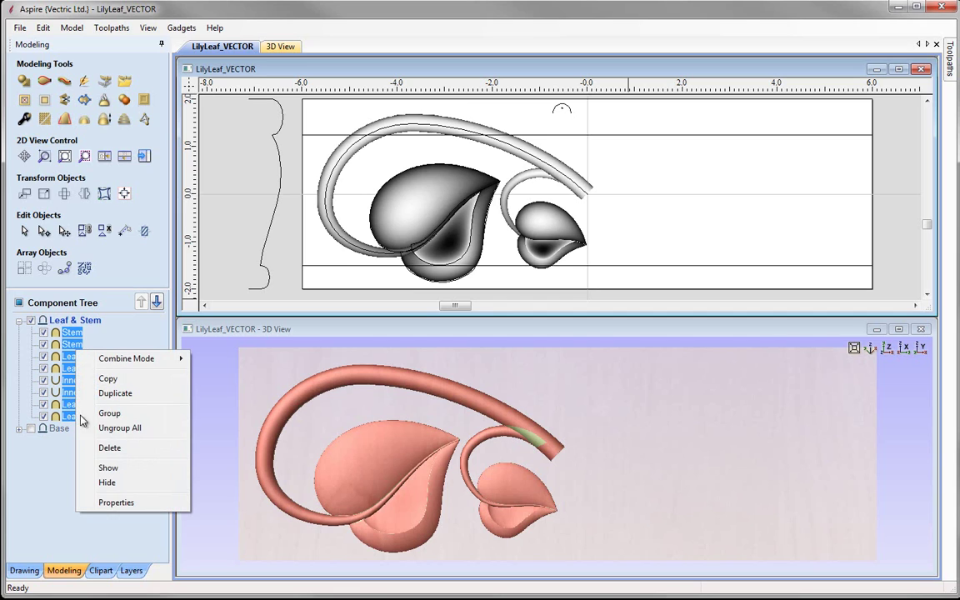
click(138, 414)
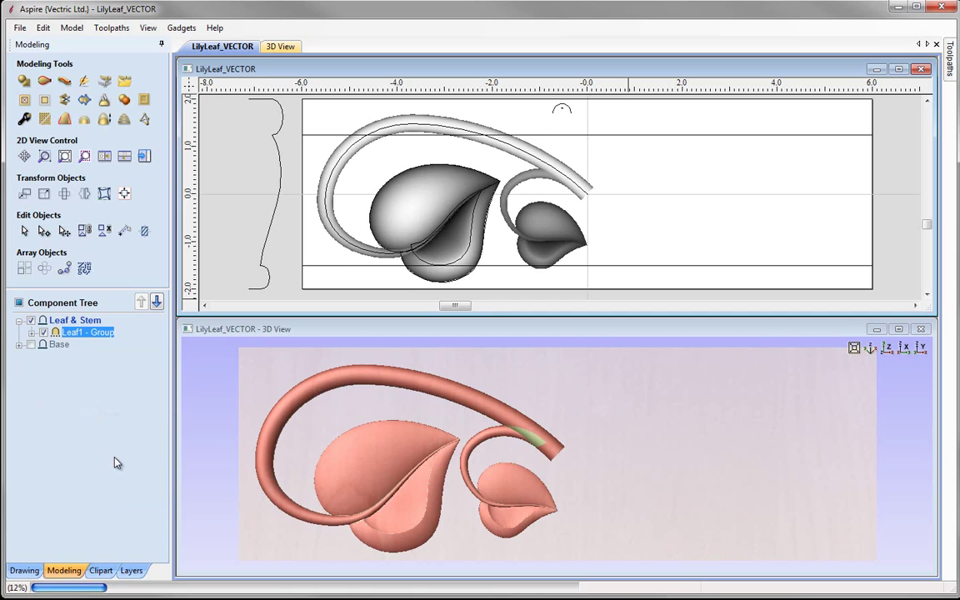
Step: Rename the new component group to Left Leaf Group
right_click(88, 335)
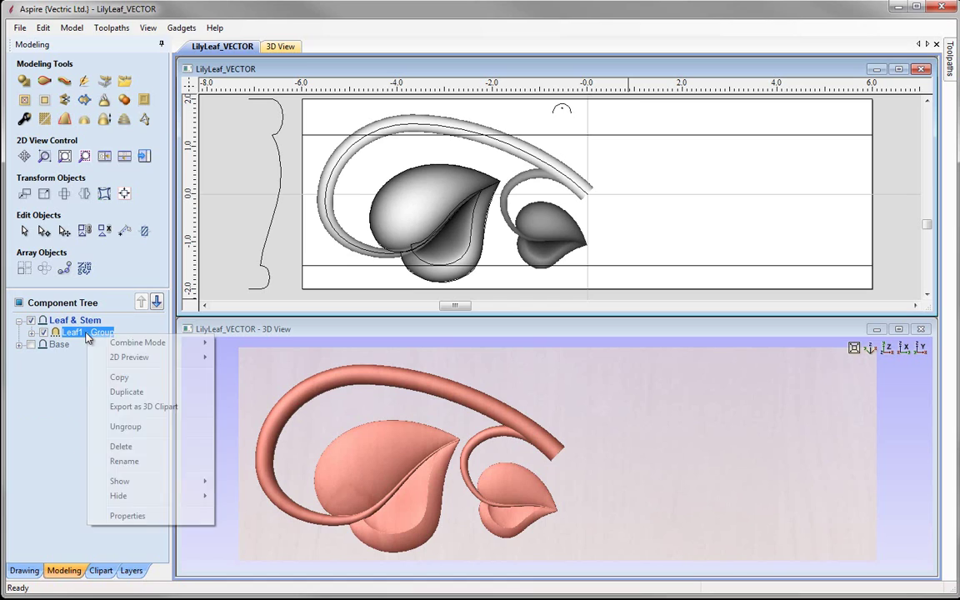
click(125, 462)
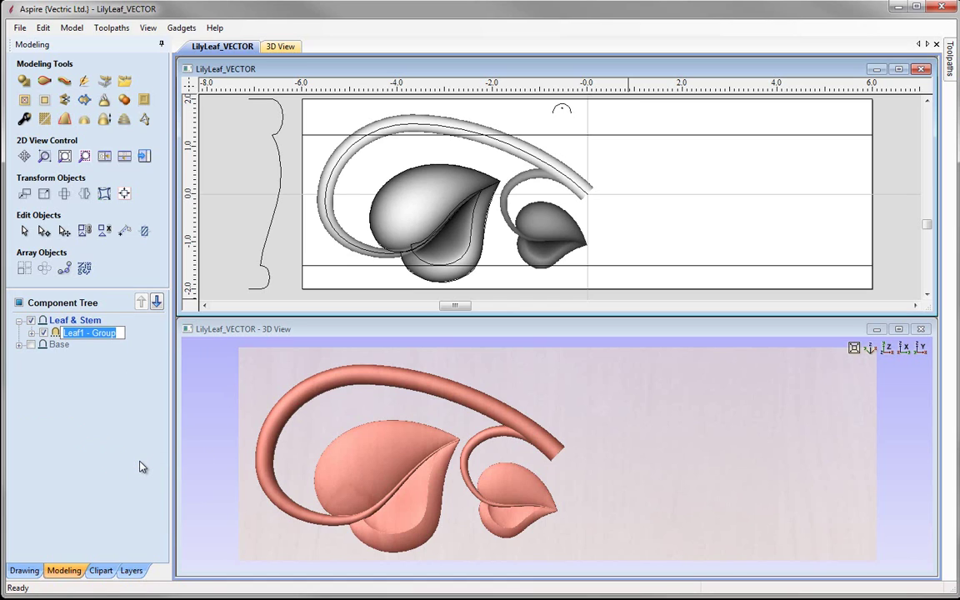
text(Left)
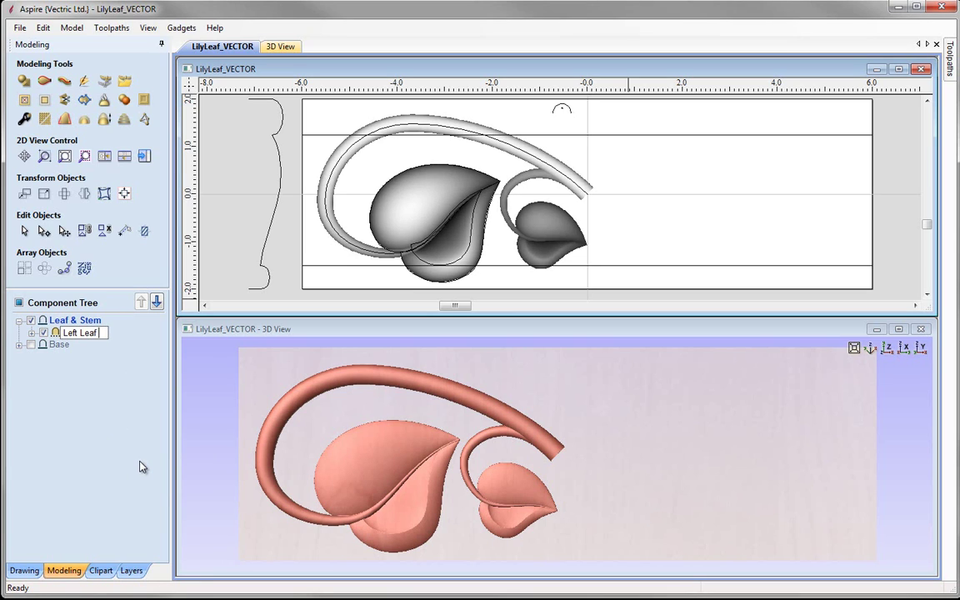
click(140, 467)
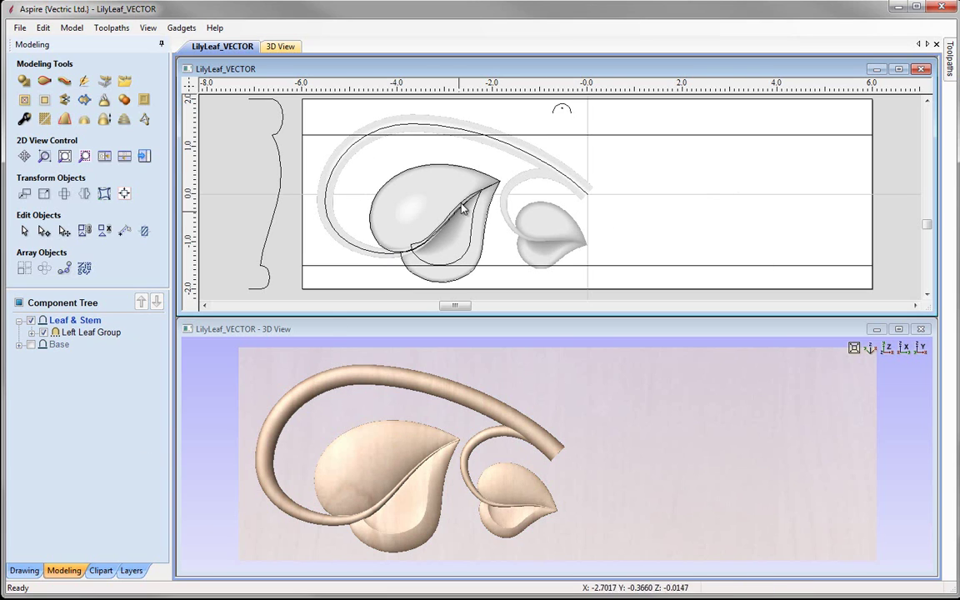
Step: Create a mirrored copy of Left Leaf Group, flipped horizontally about the job center
click(418, 217)
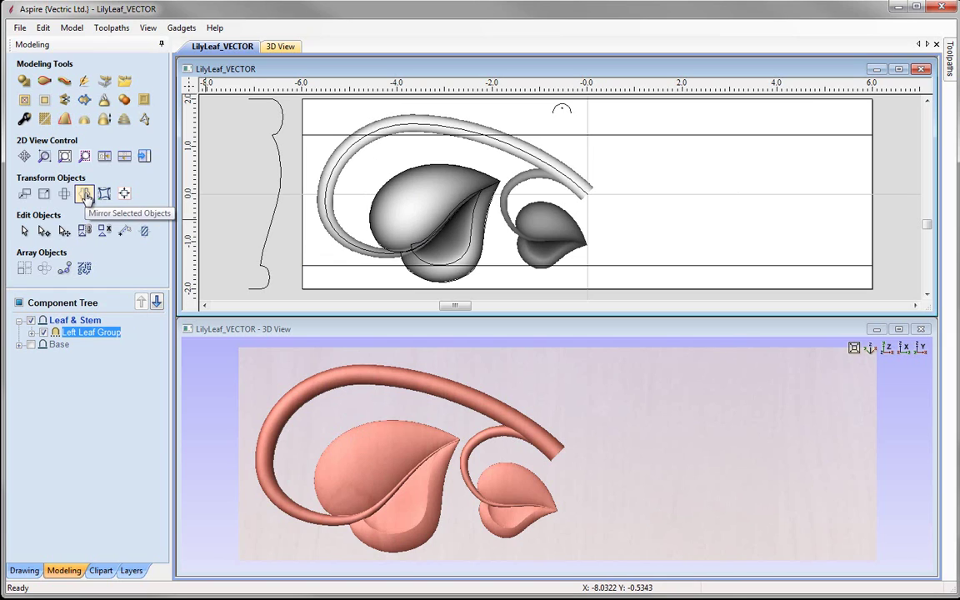
click(87, 196)
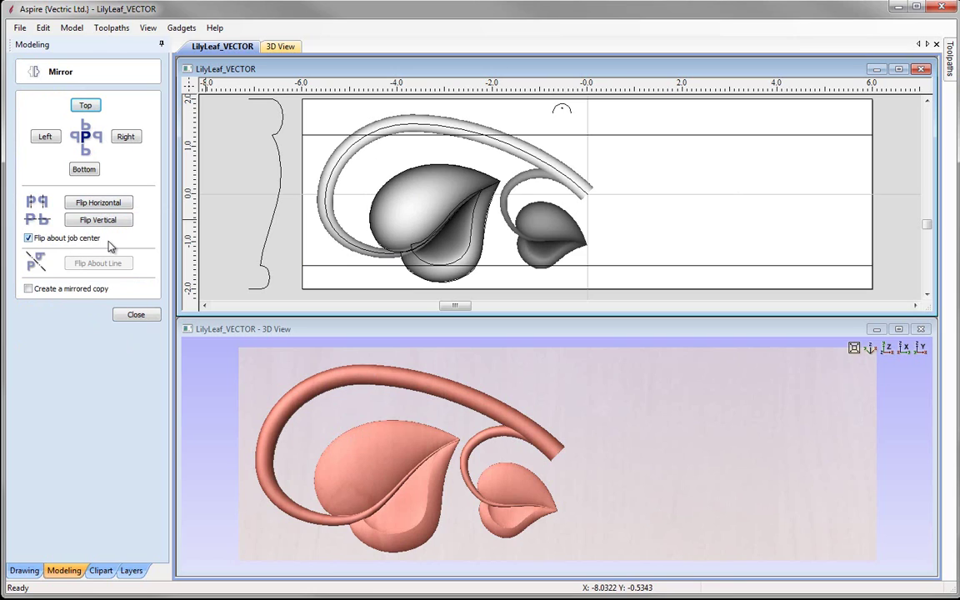
click(29, 290)
click(111, 205)
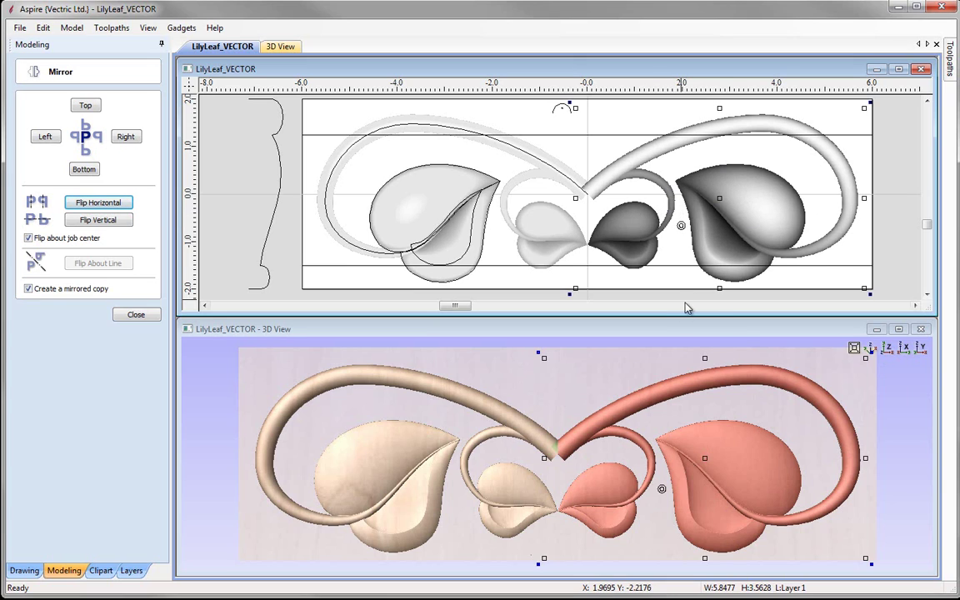
Step: Flip the mirrored leaf group vertically about the job center without creating another copy
click(28, 289)
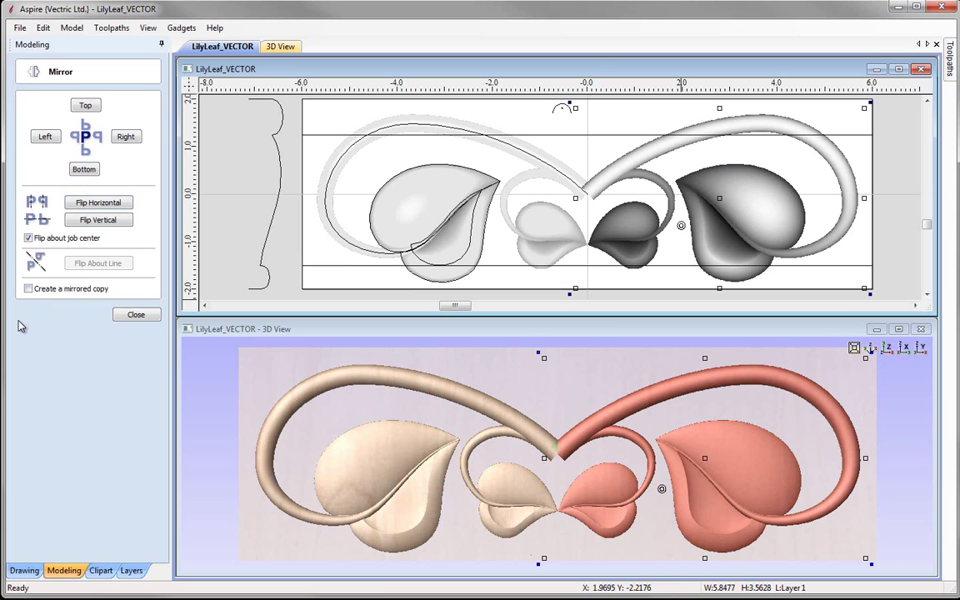
click(100, 223)
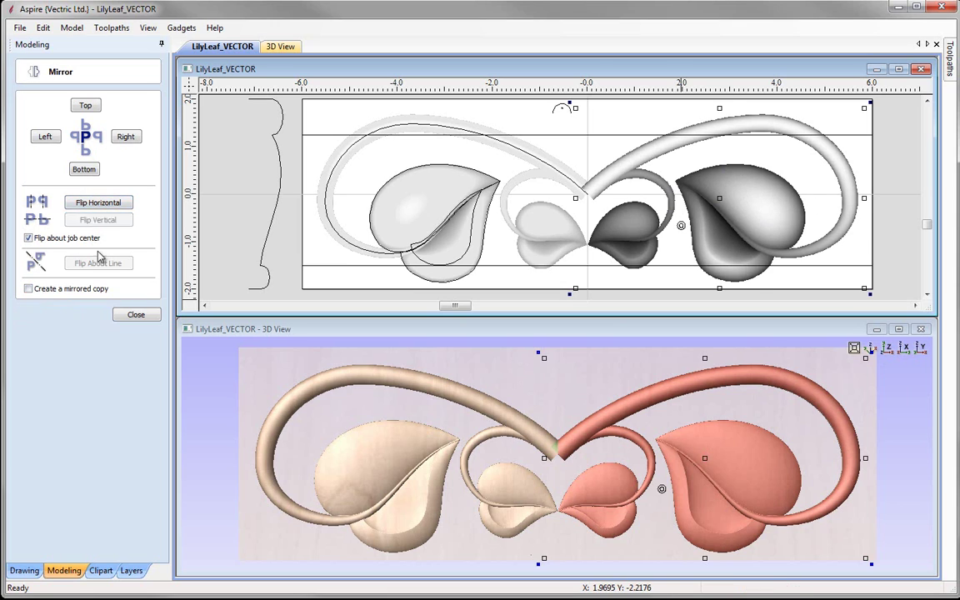
click(135, 315)
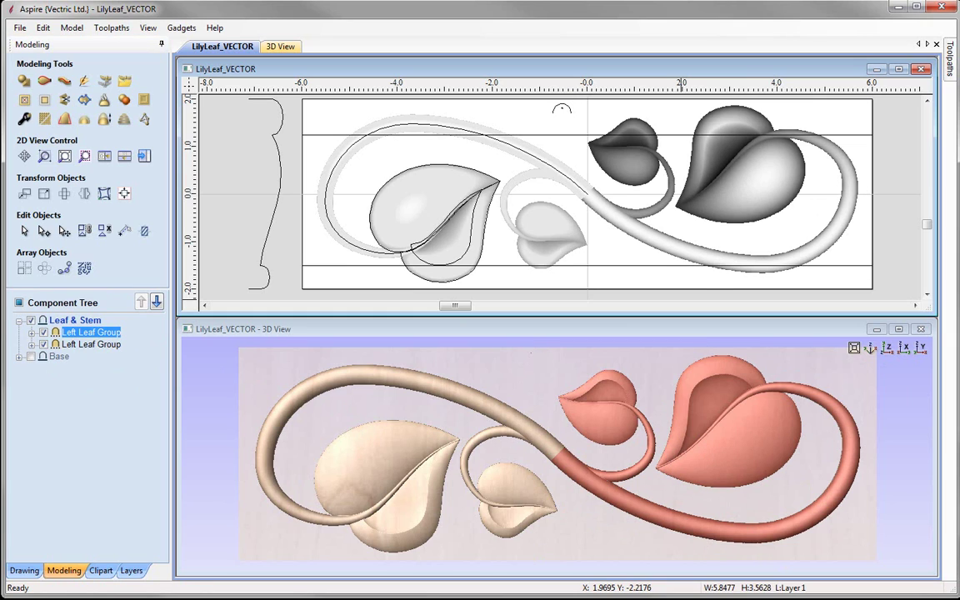
Step: Rename the flipped copy of the leaf group to Right Leaf Group and deselect it
right_click(75, 336)
click(113, 462)
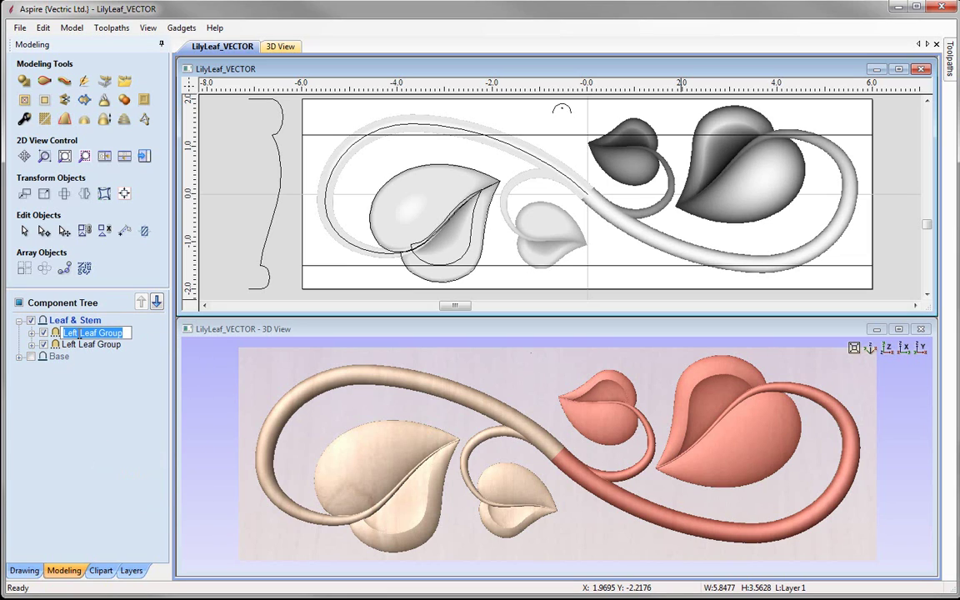
double_click(70, 333)
text(Right)
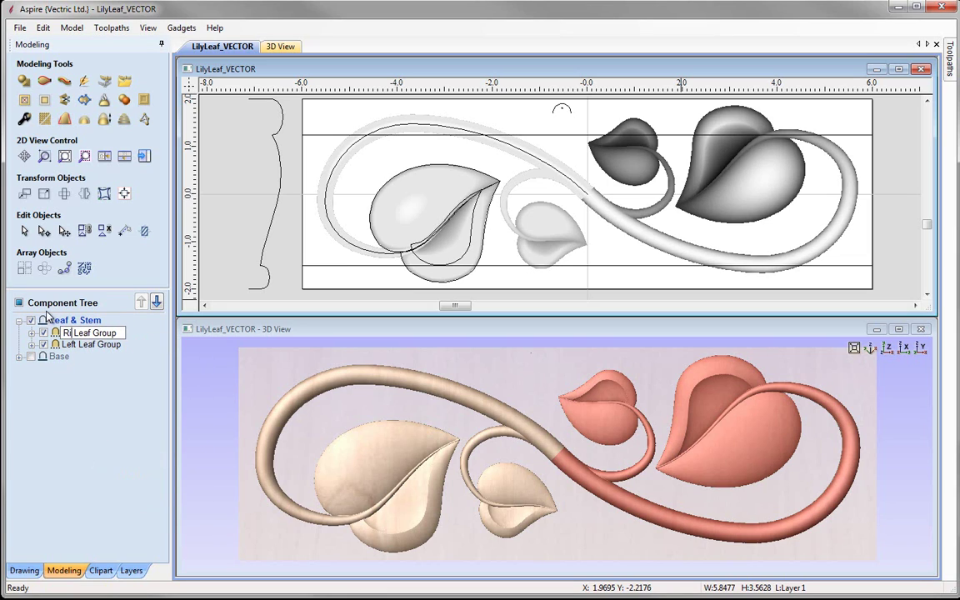
click(138, 443)
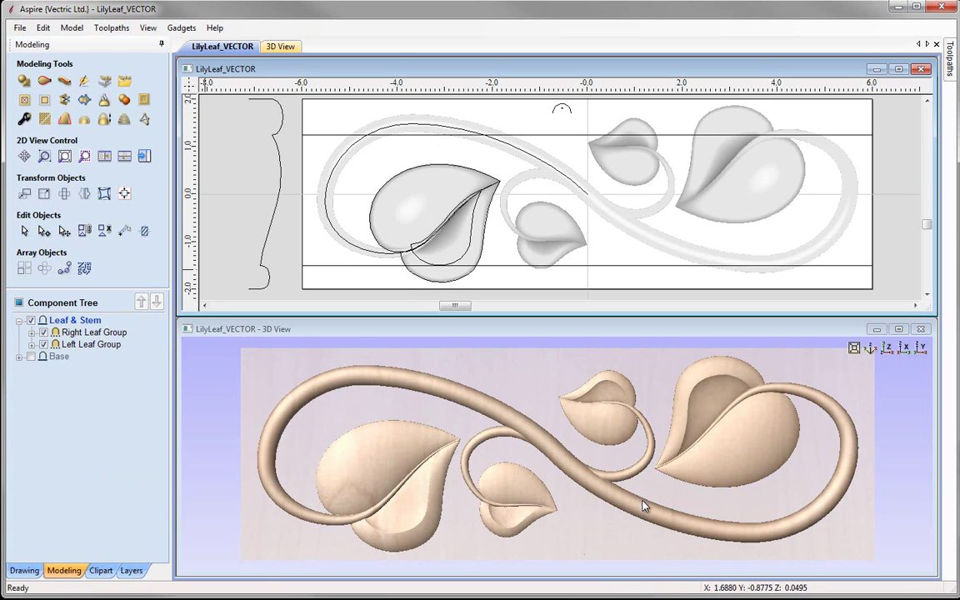
Step: Examine the nodes and handles of the large stem's centerline vector without editing it
click(523, 157)
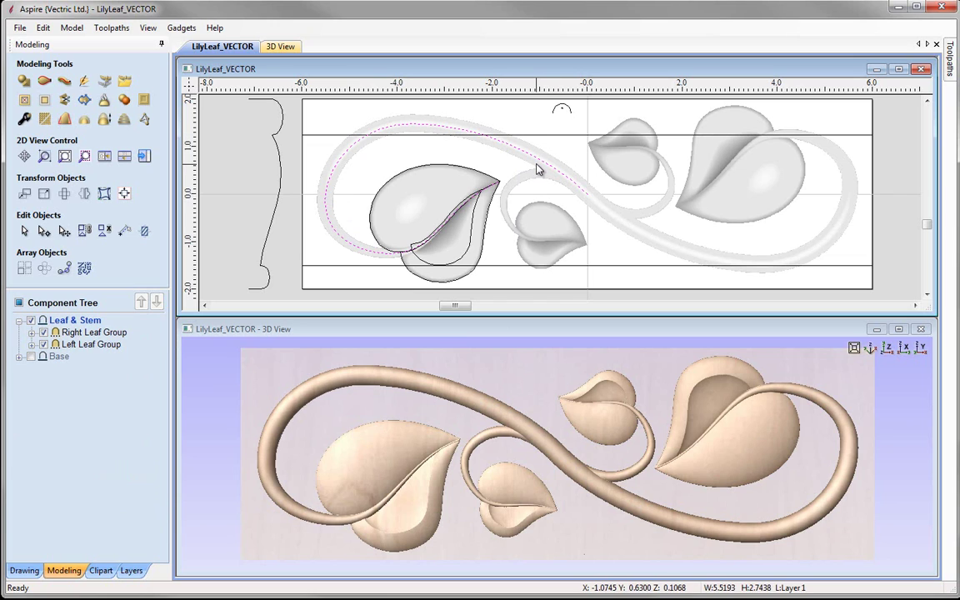
key(n)
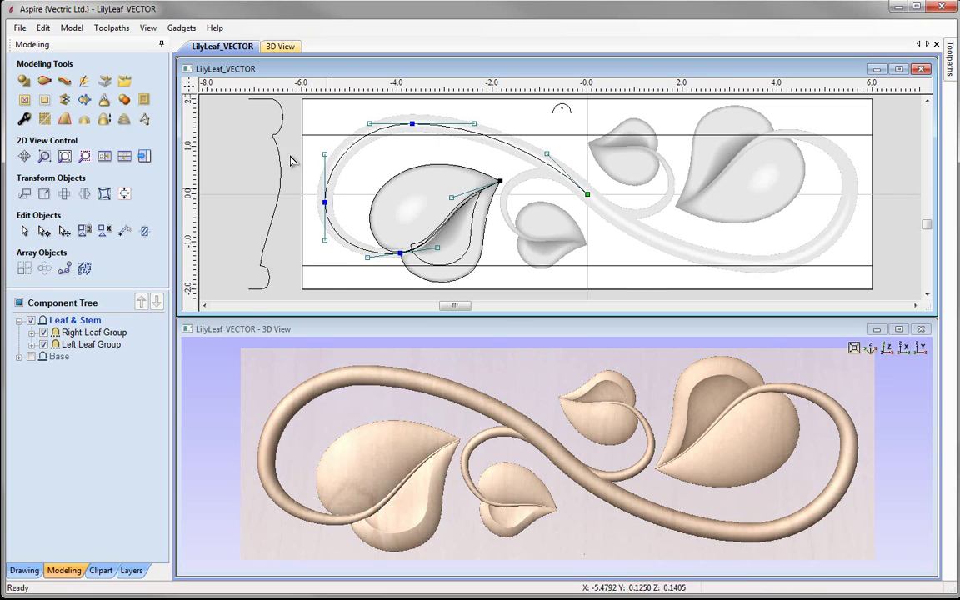
click(24, 231)
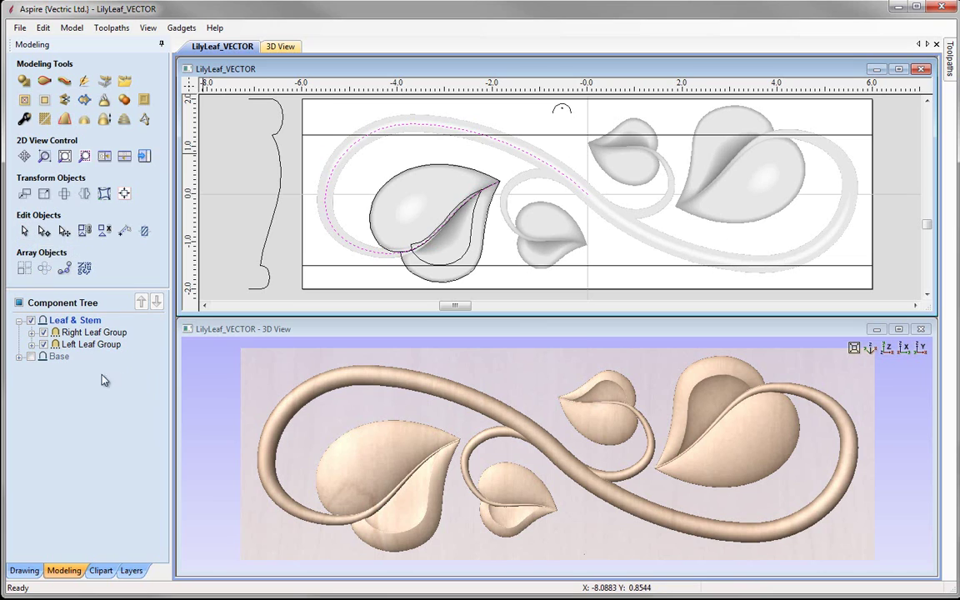
Step: Make the Base level visible in the model and deselect the stem vector
click(30, 356)
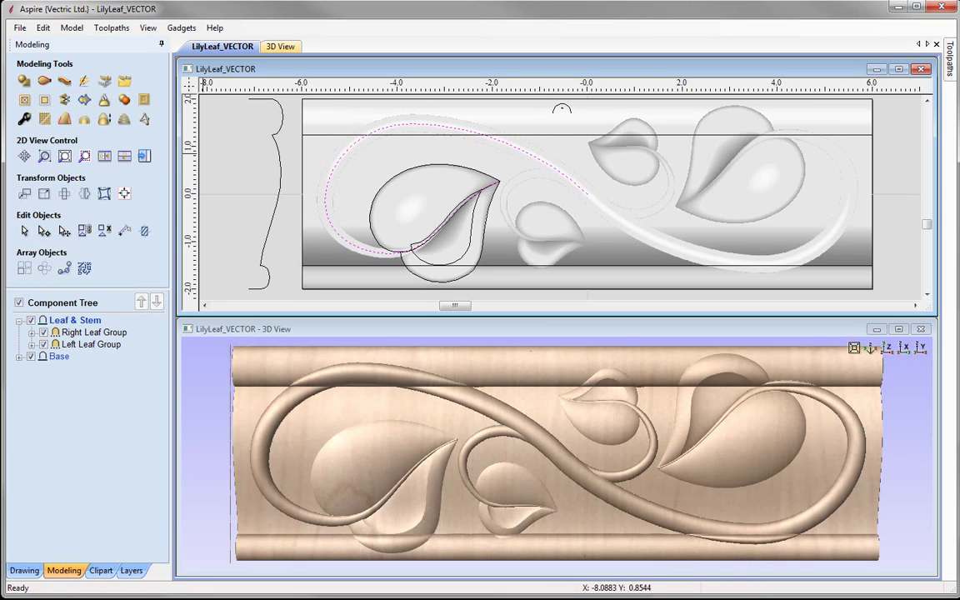
key(Escape)
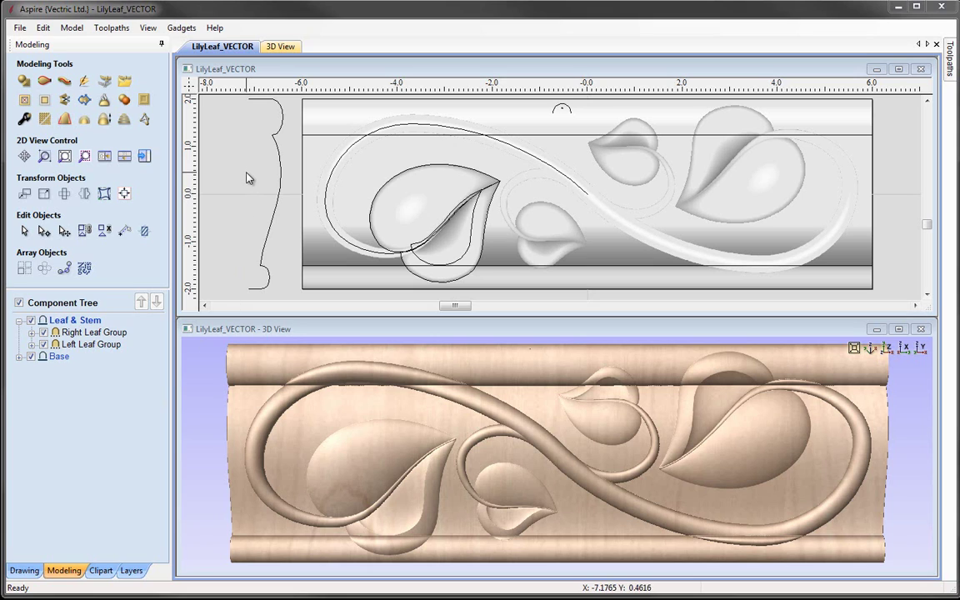
Step: Draw an open polyline from X -7.125, Y 2.0 across the profile's upper end, down to its lower end, finishing at X -7.125, Y -2.0
click(897, 70)
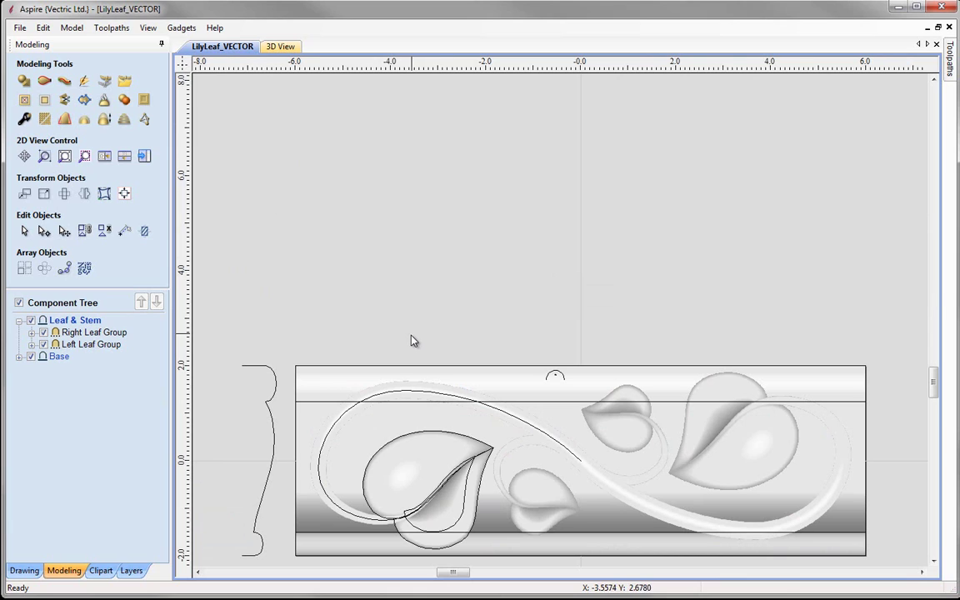
key(F6)
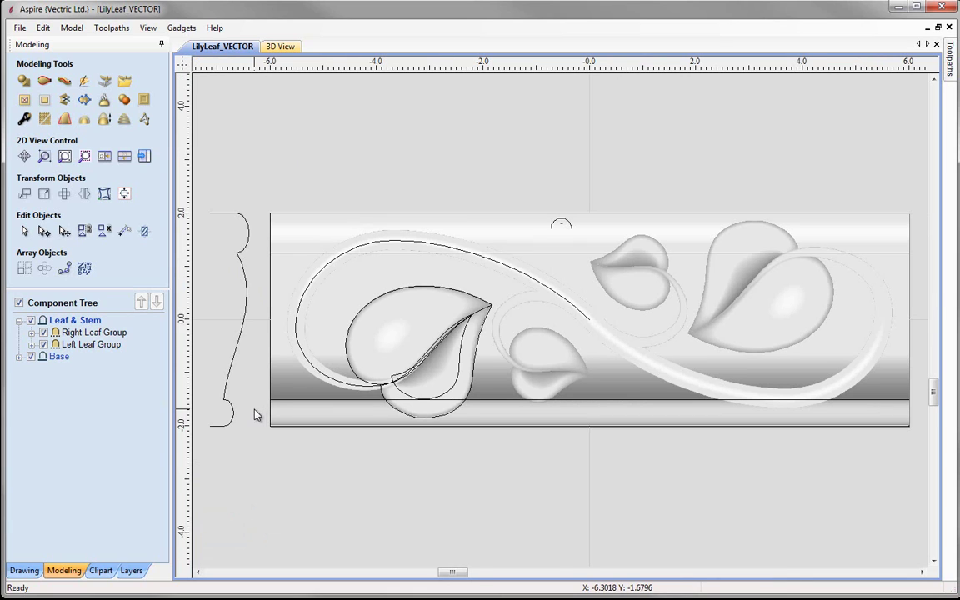
click(25, 571)
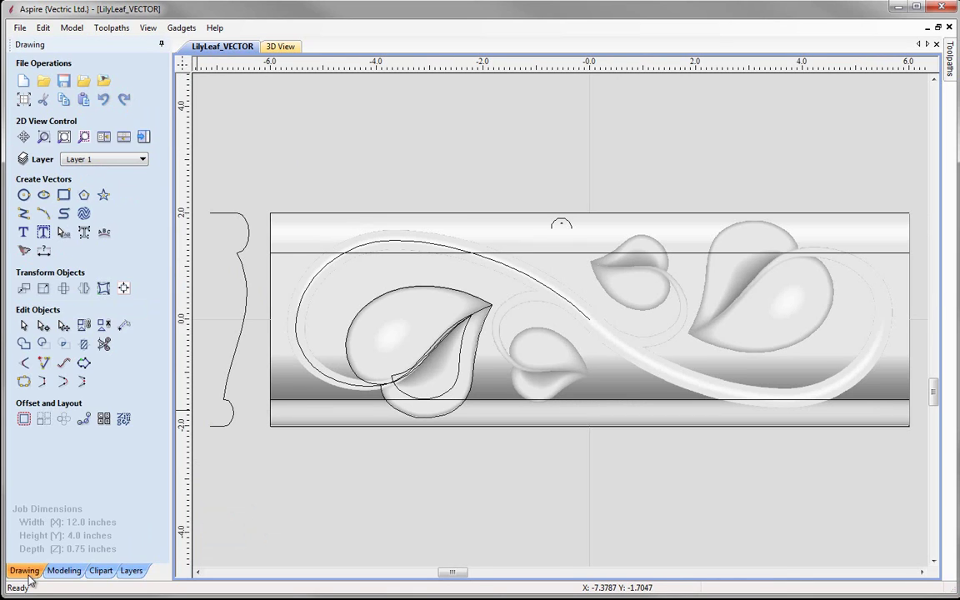
click(24, 214)
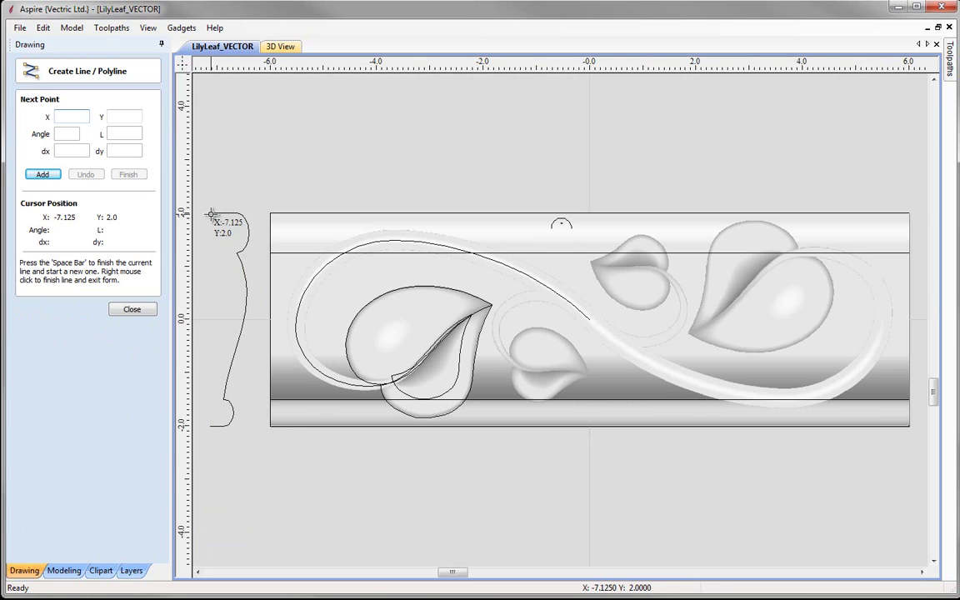
click(212, 214)
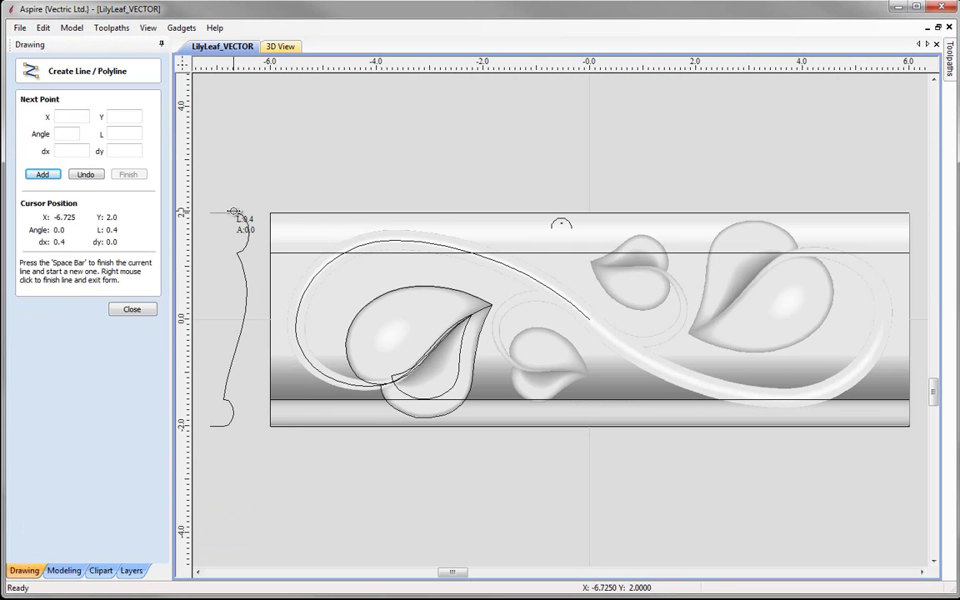
click(238, 213)
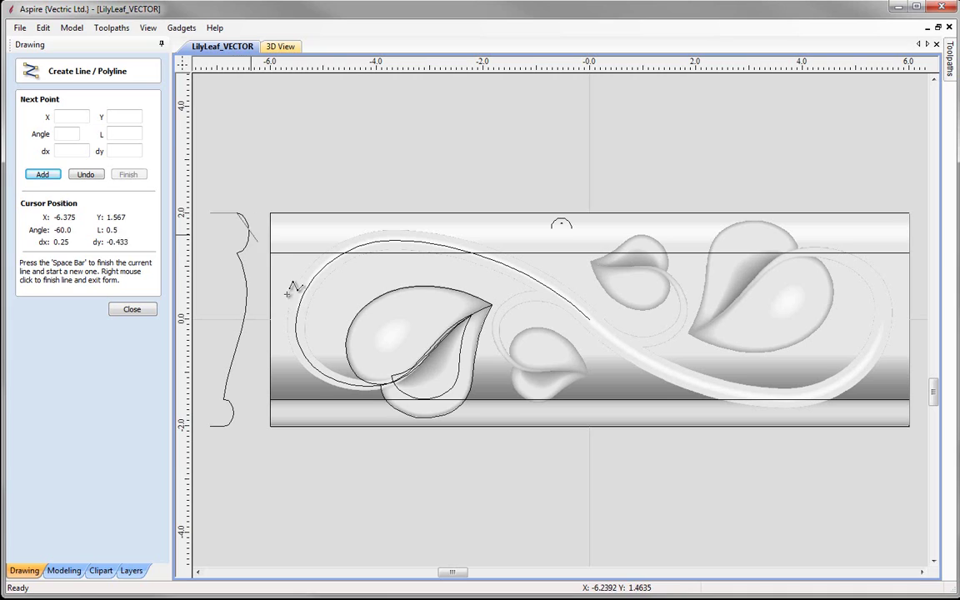
click(224, 426)
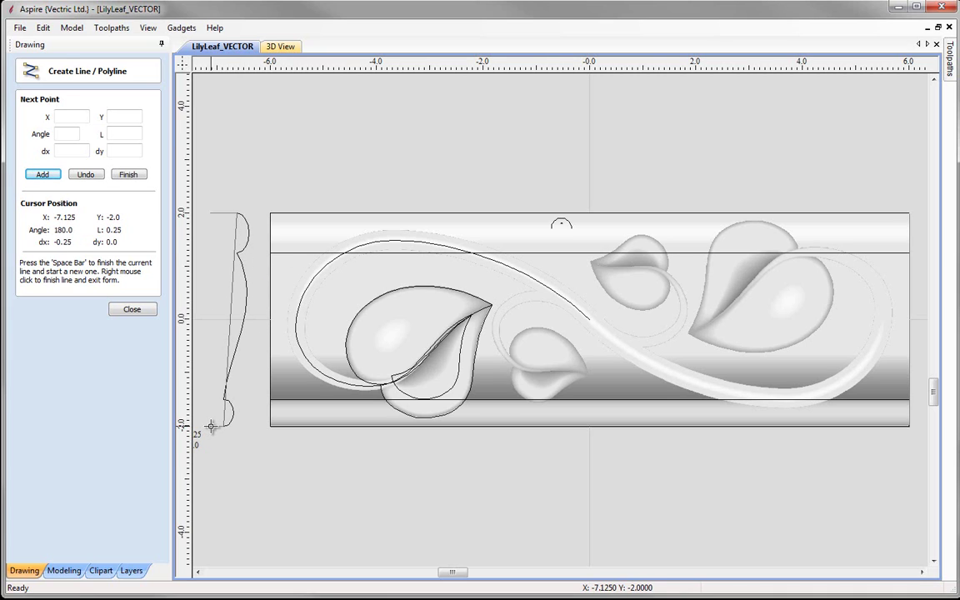
click(211, 426)
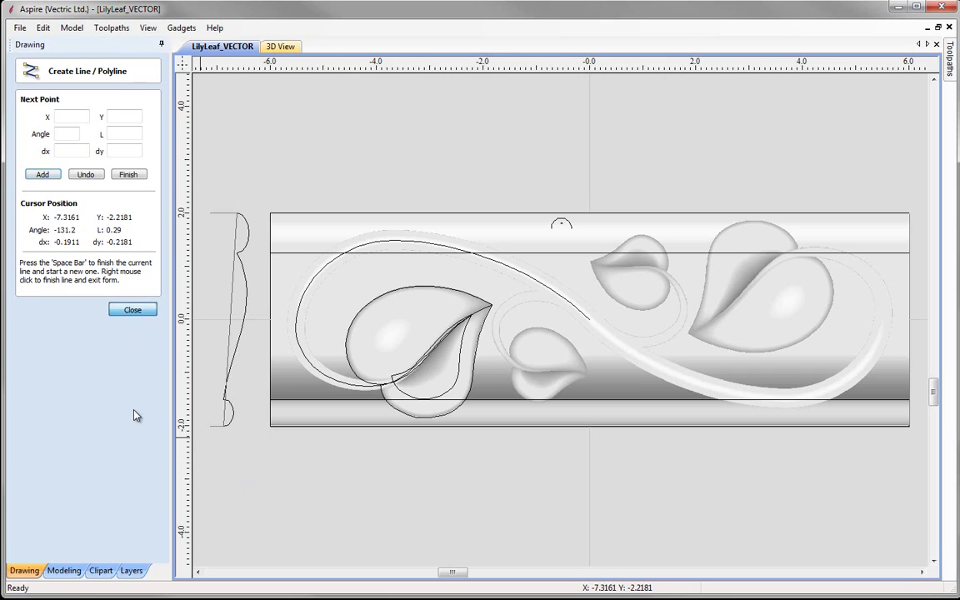
click(132, 310)
Step: Convert the long span of the new polyline to a Bezier curve in node editing
click(233, 320)
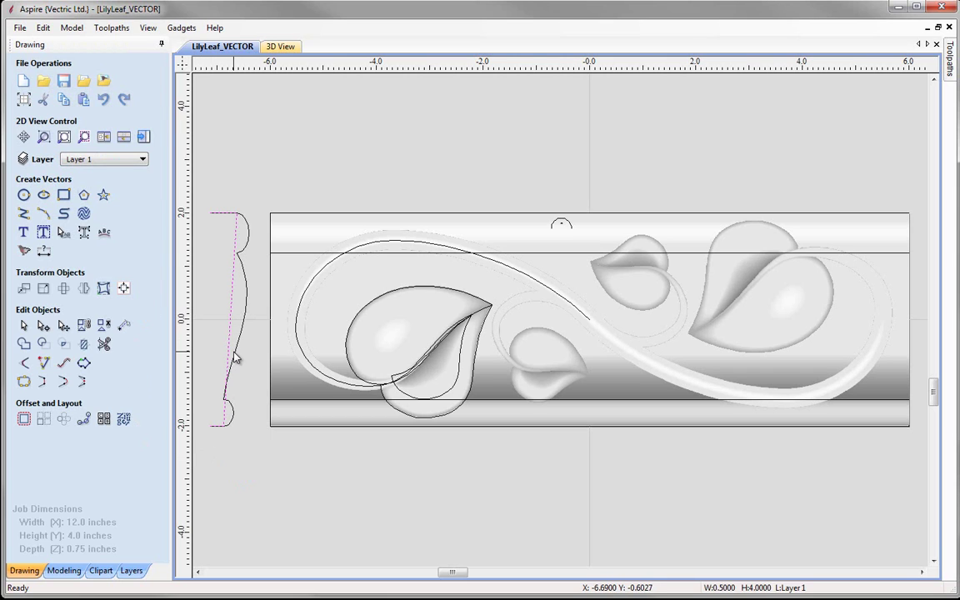
click(46, 327)
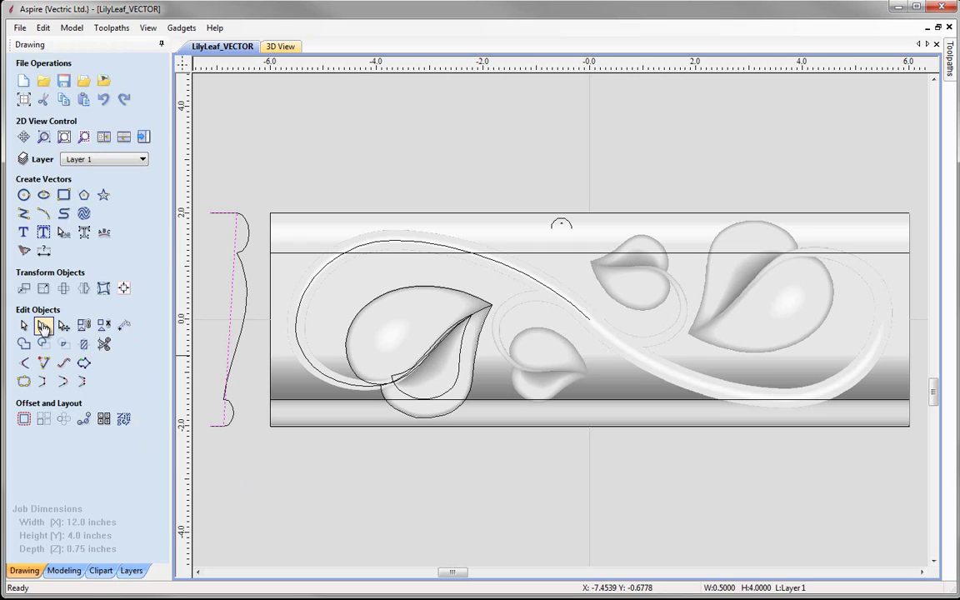
click(44, 326)
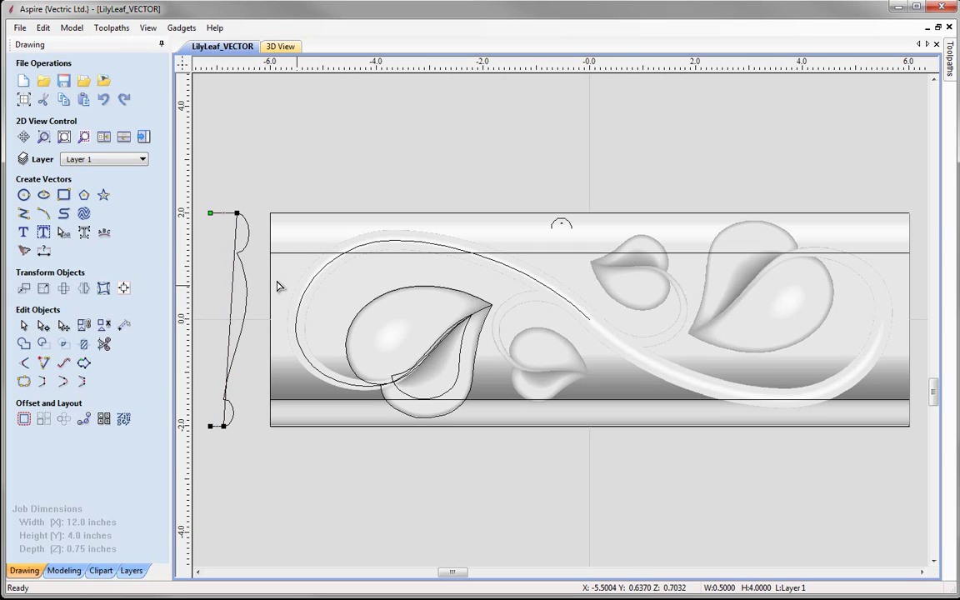
right_click(234, 305)
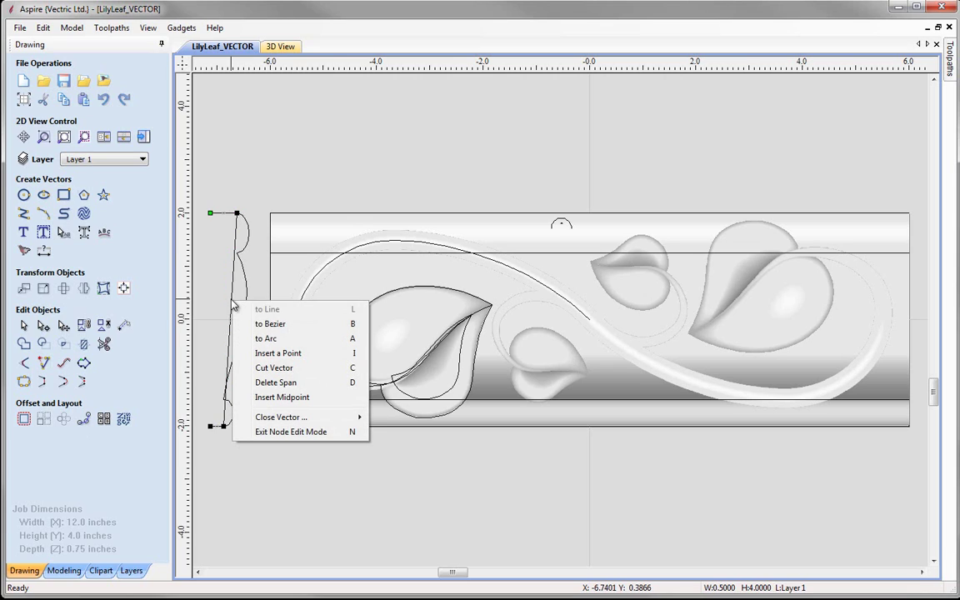
click(296, 325)
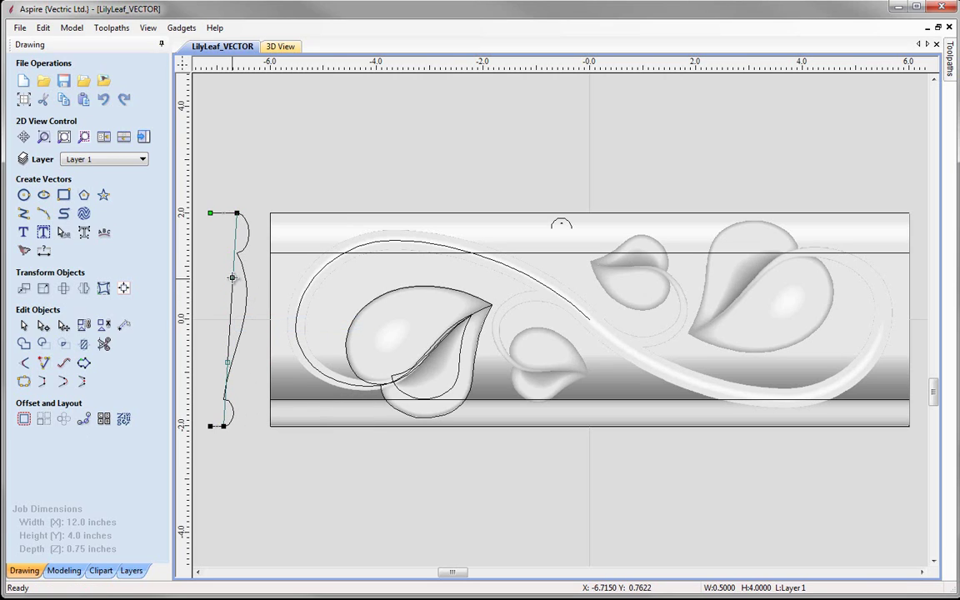
Step: Pull both Bezier handles out horizontally so the long span bulges outward past the molding profile
drag(232, 278, 279, 214)
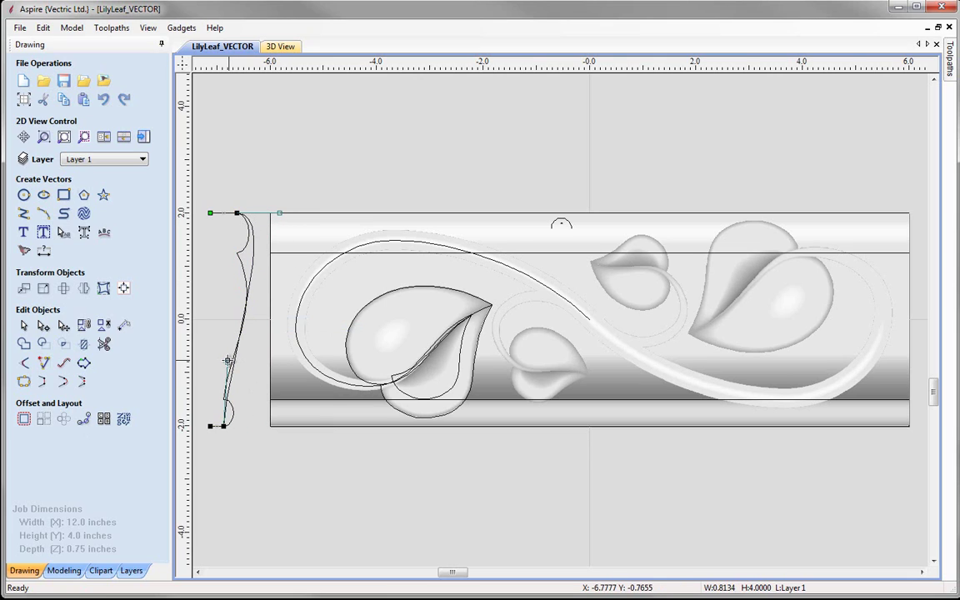
drag(247, 407, 248, 428)
scroll(181, 393, up, 2)
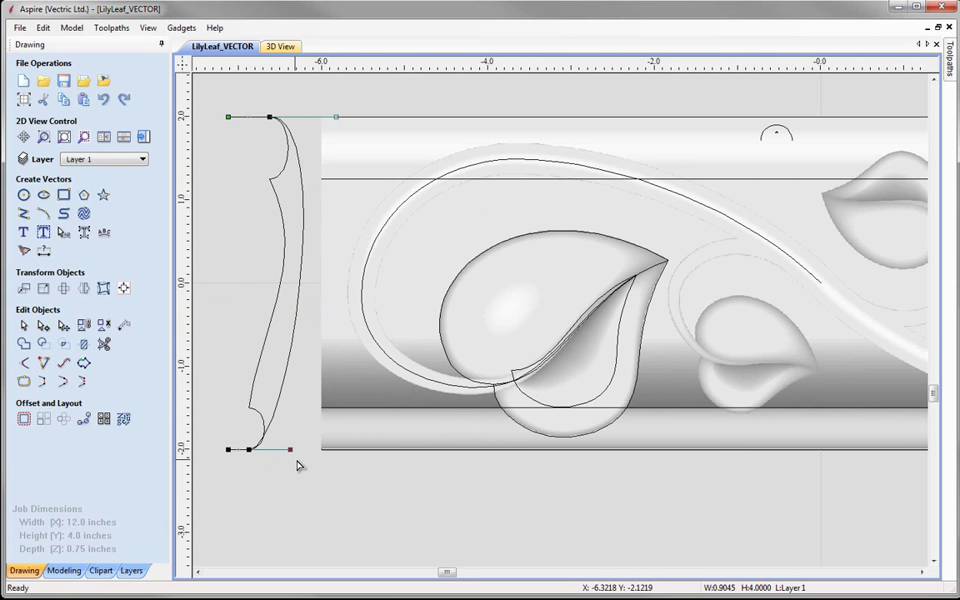
drag(299, 467, 296, 479)
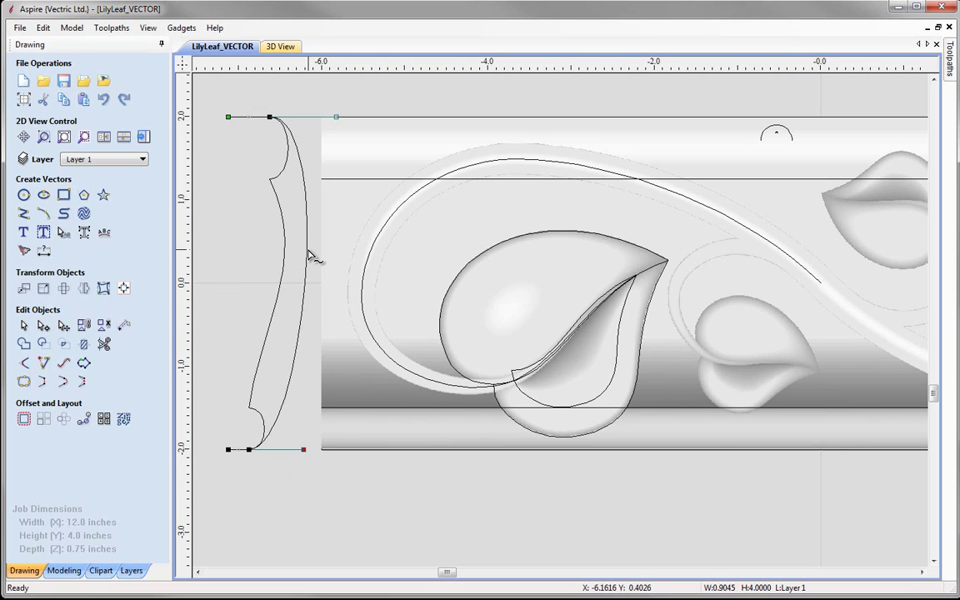
Step: Insert a smooth point in the lower half of the curve, pull it toward the molding profile and shorten the end handles
click(298, 348)
drag(298, 341, 278, 338)
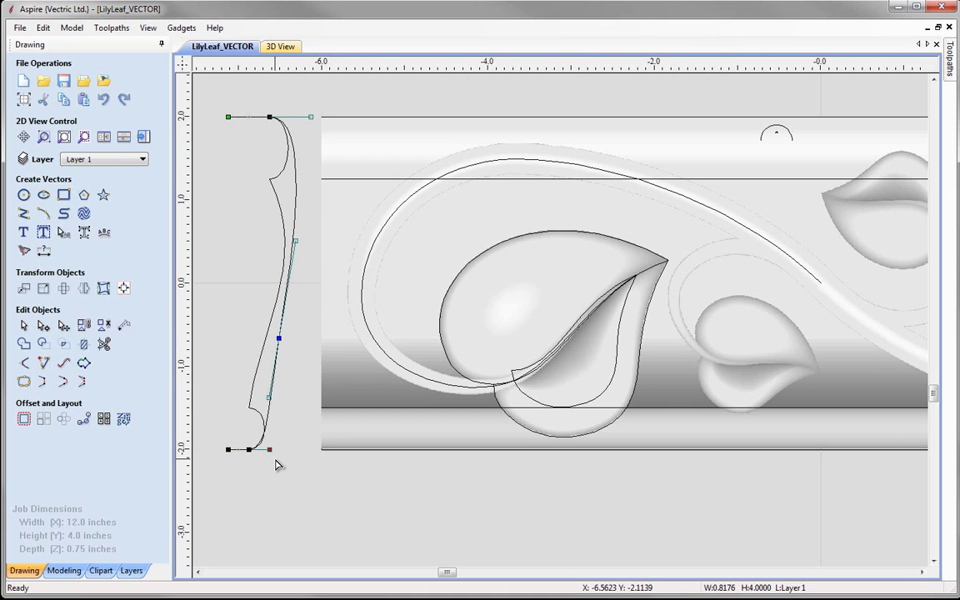
drag(269, 451, 272, 453)
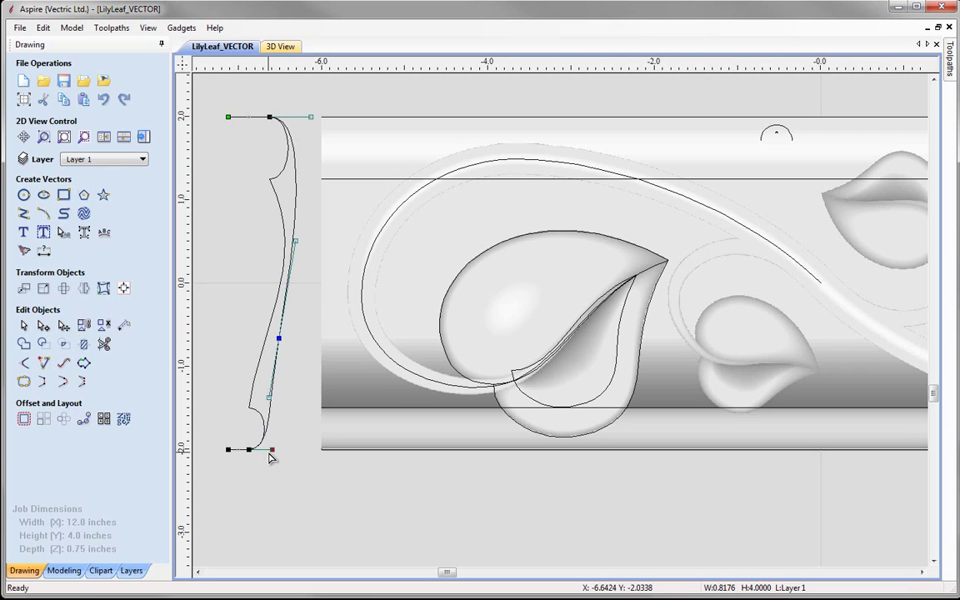
Step: Move the curve's lower smooth point closer to the molding profile and slightly lengthen the handle at the lower end
click(278, 340)
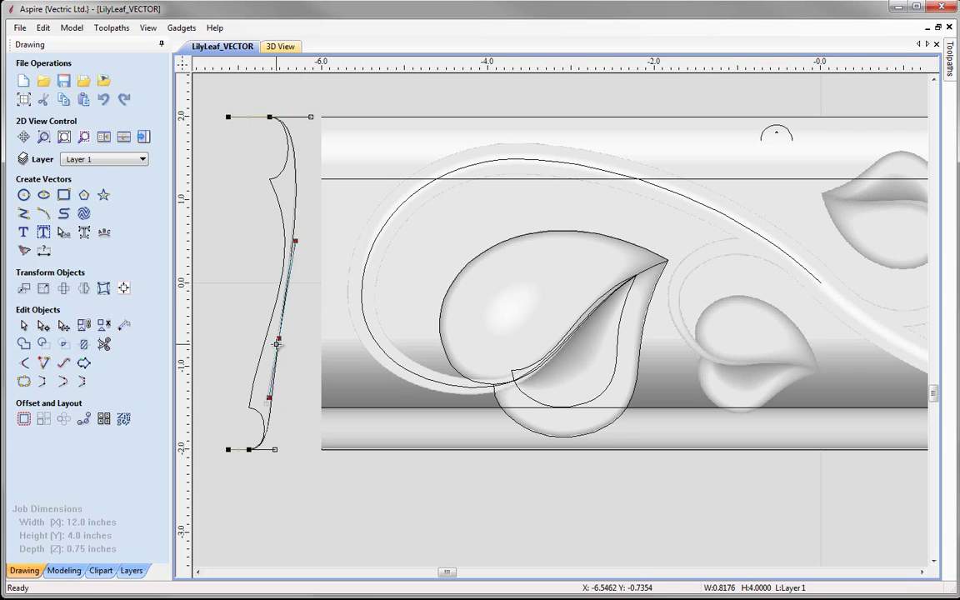
drag(275, 341, 273, 345)
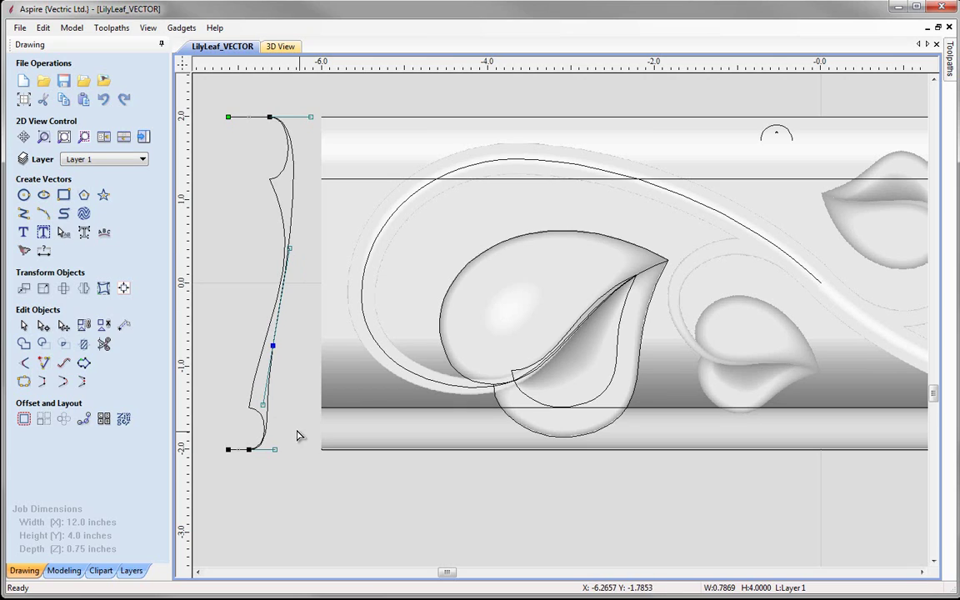
click(274, 449)
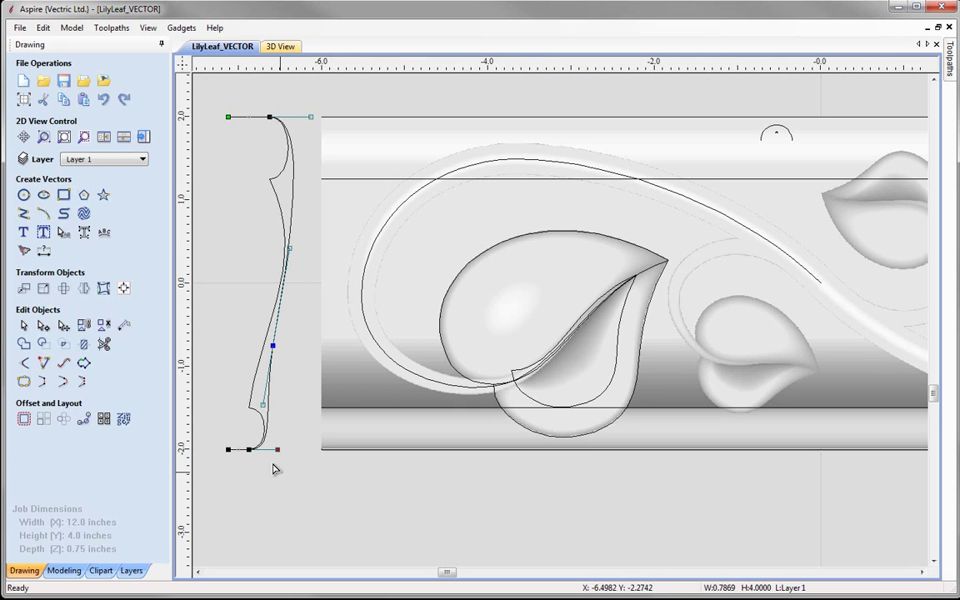
drag(275, 449, 277, 449)
scroll(249, 450, up, 2)
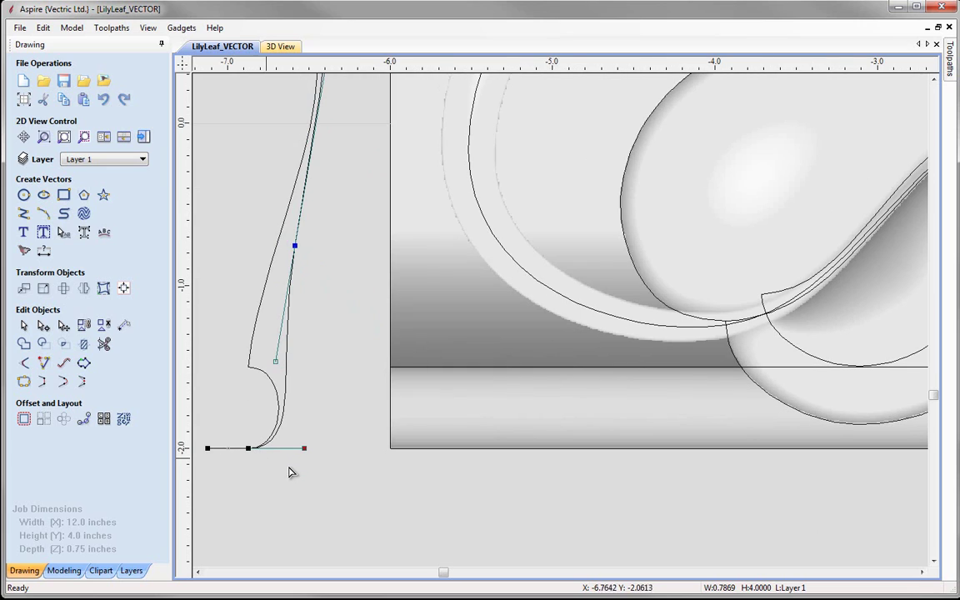
scroll(296, 472, down, 2)
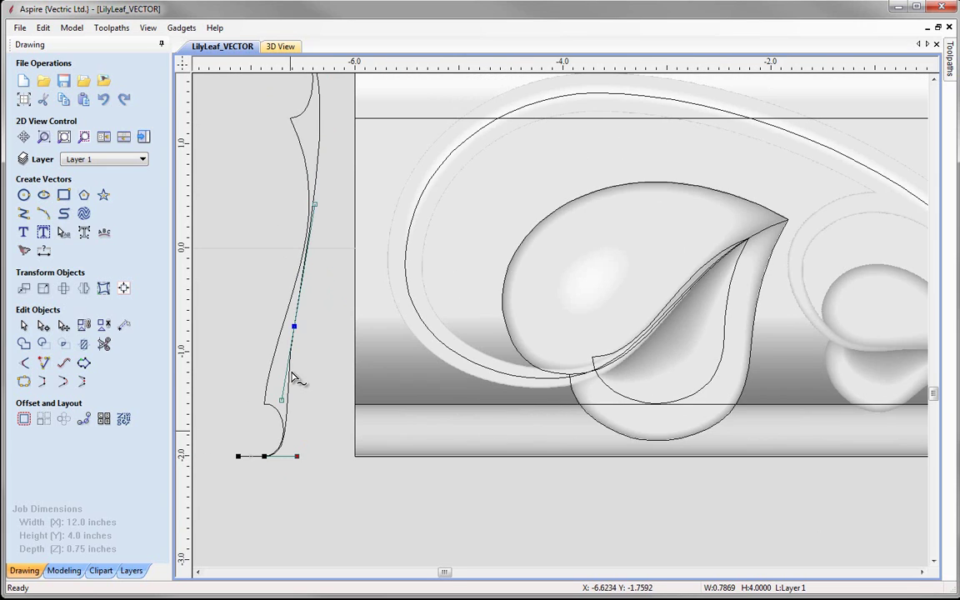
Step: Shorten the handle at the curve's upper end so it hugs the molding profile, and finish node editing
scroll(291, 102, up, 2)
scroll(294, 103, up, 1)
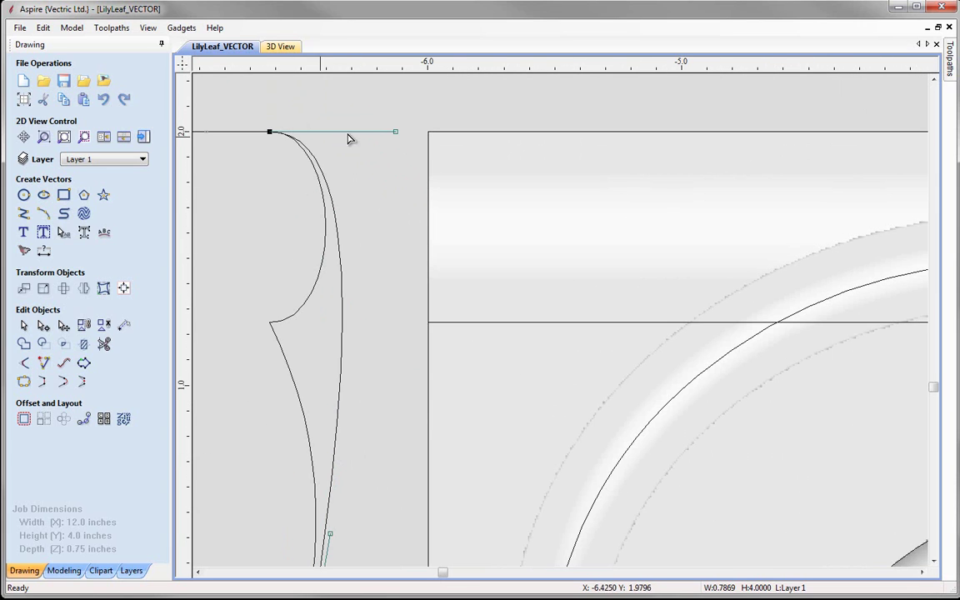
click(393, 131)
drag(399, 163, 337, 203)
scroll(338, 203, down, 5)
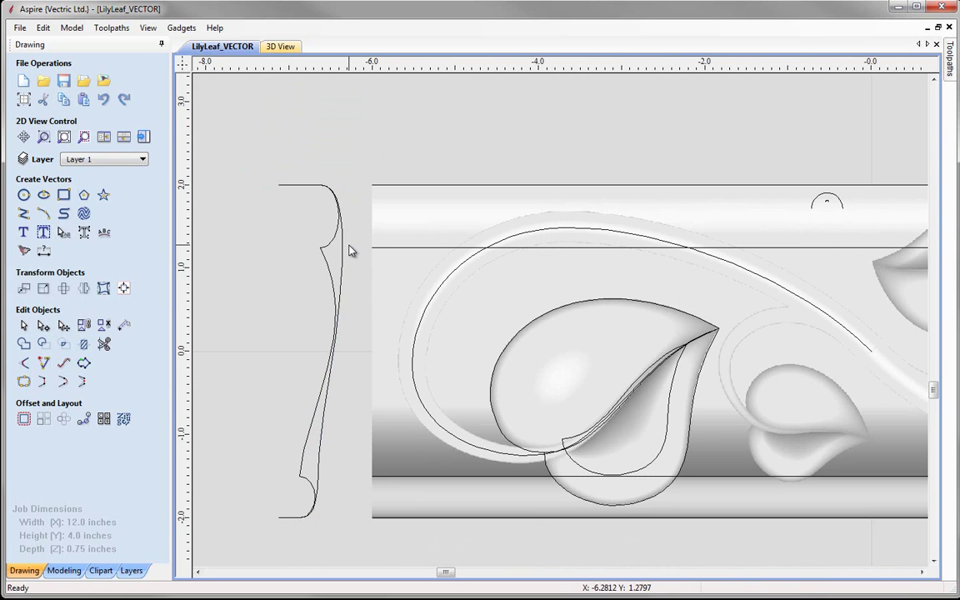
Step: Stack the 2D and 3D views above each other and hide the Base level
click(64, 137)
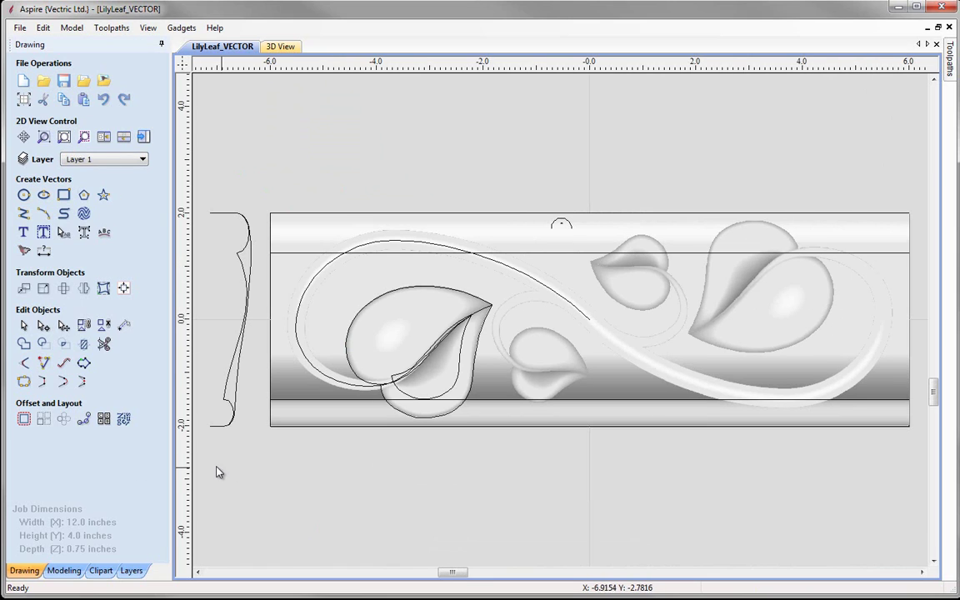
click(123, 137)
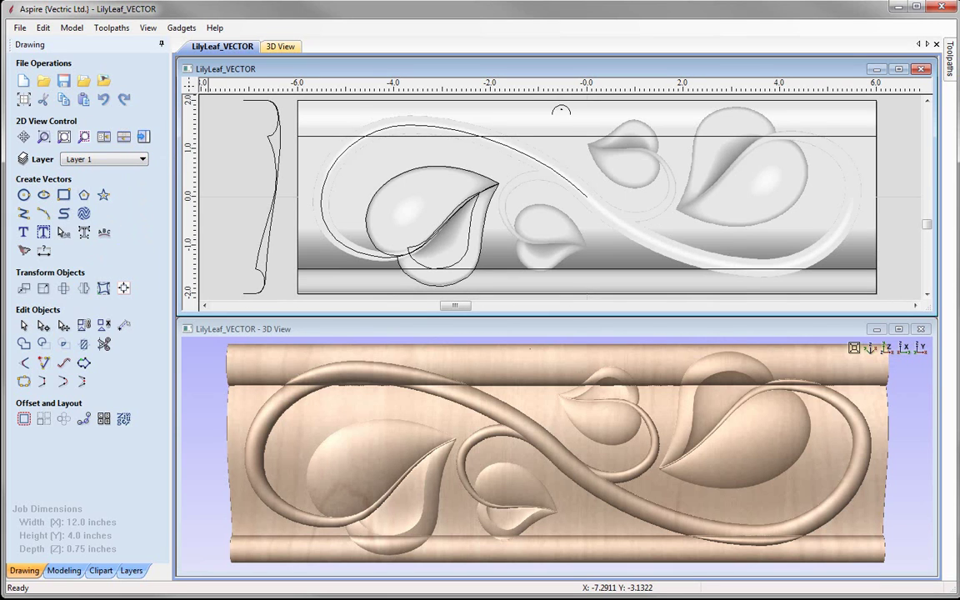
click(65, 571)
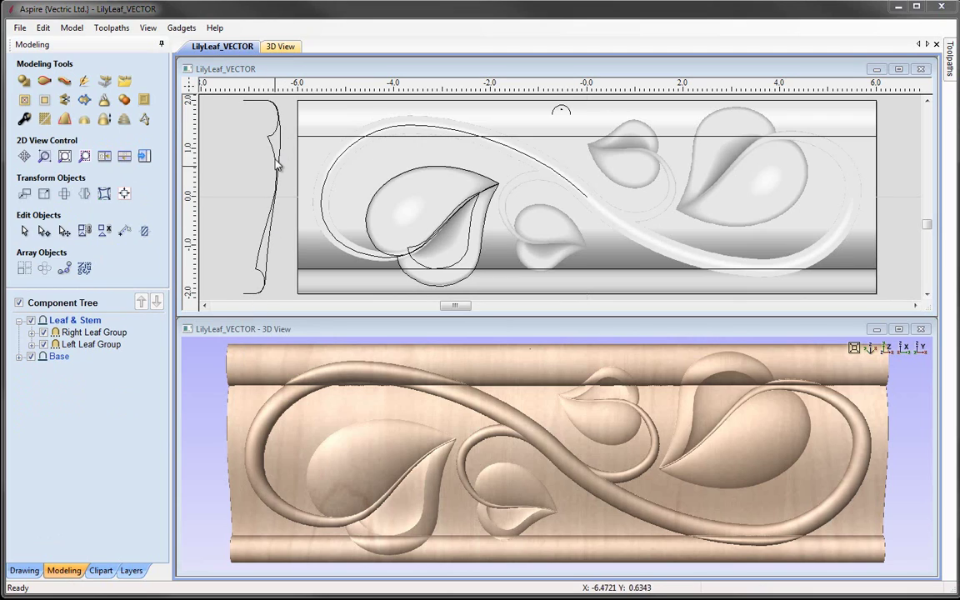
click(31, 357)
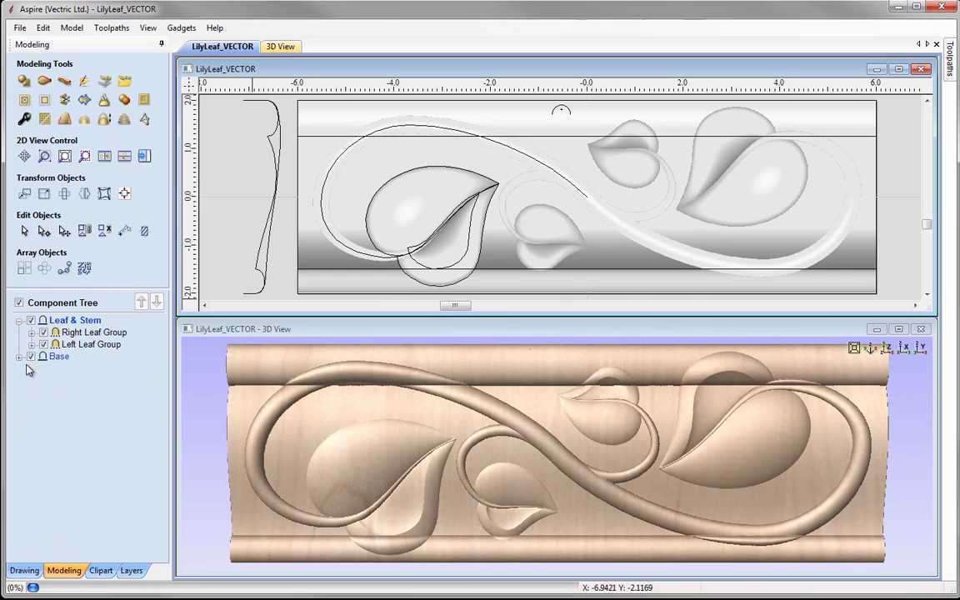
Step: Insert a new level in the component tree and rename it Smooth Shape
right_click(70, 323)
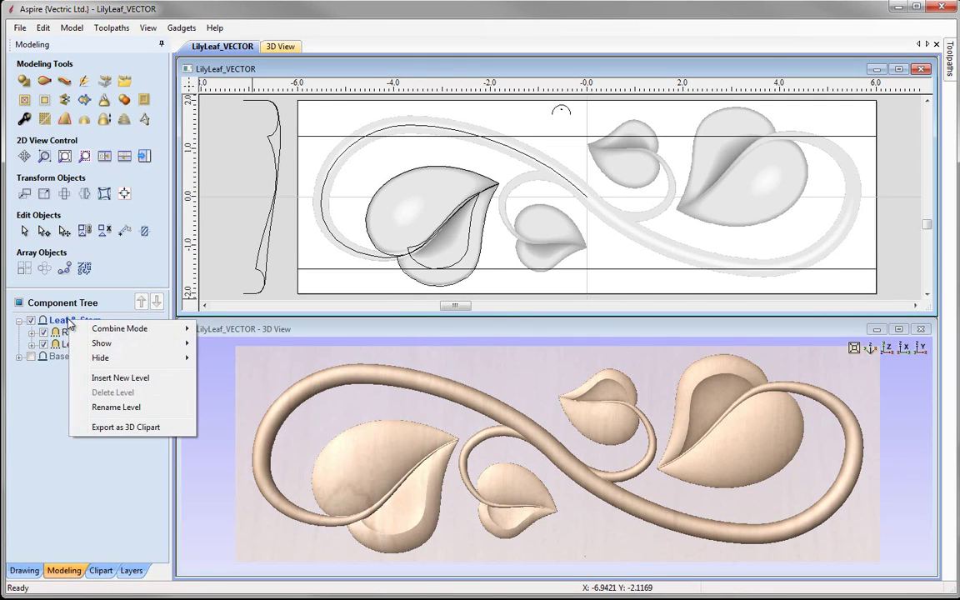
click(117, 377)
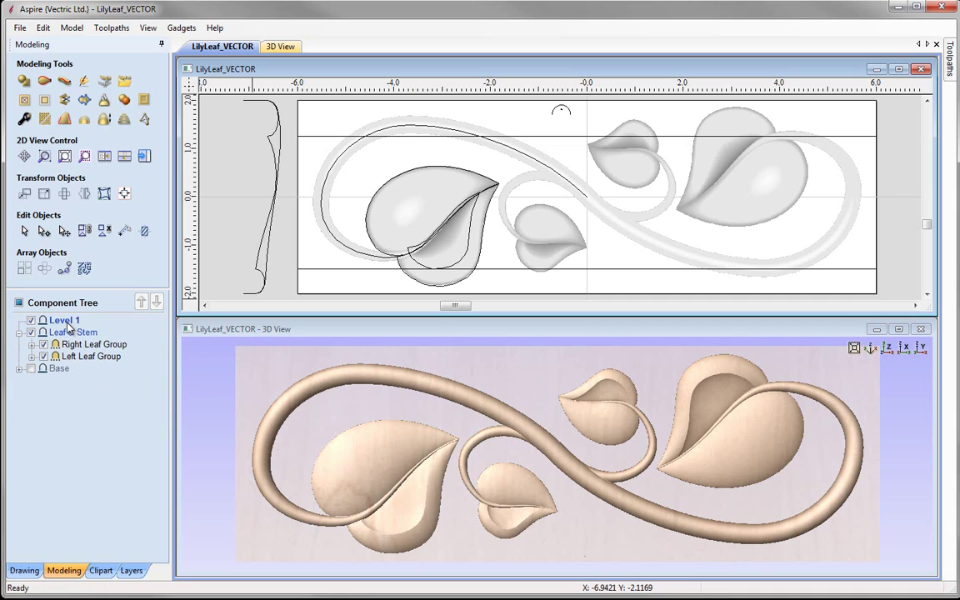
right_click(69, 324)
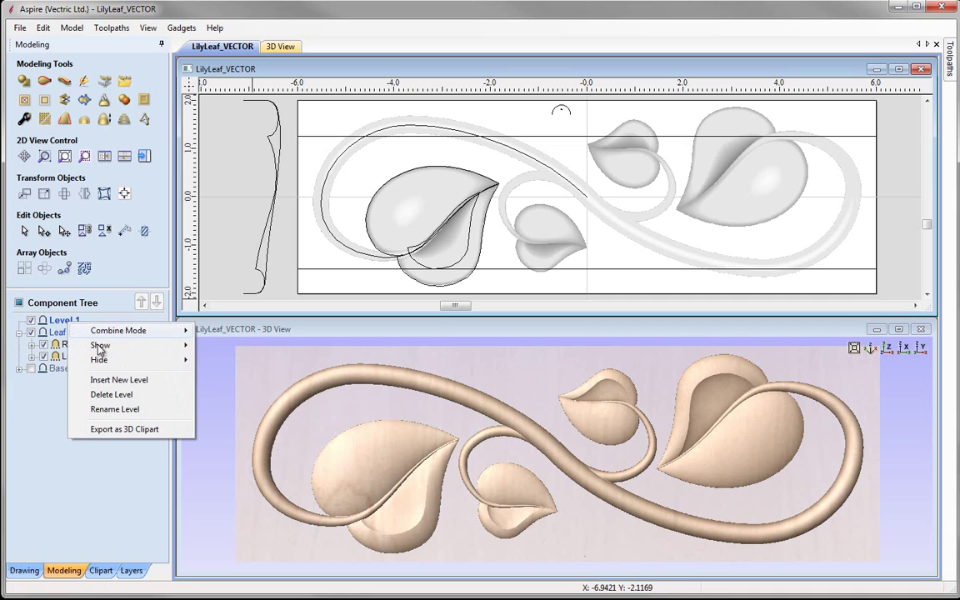
click(117, 409)
text(S)
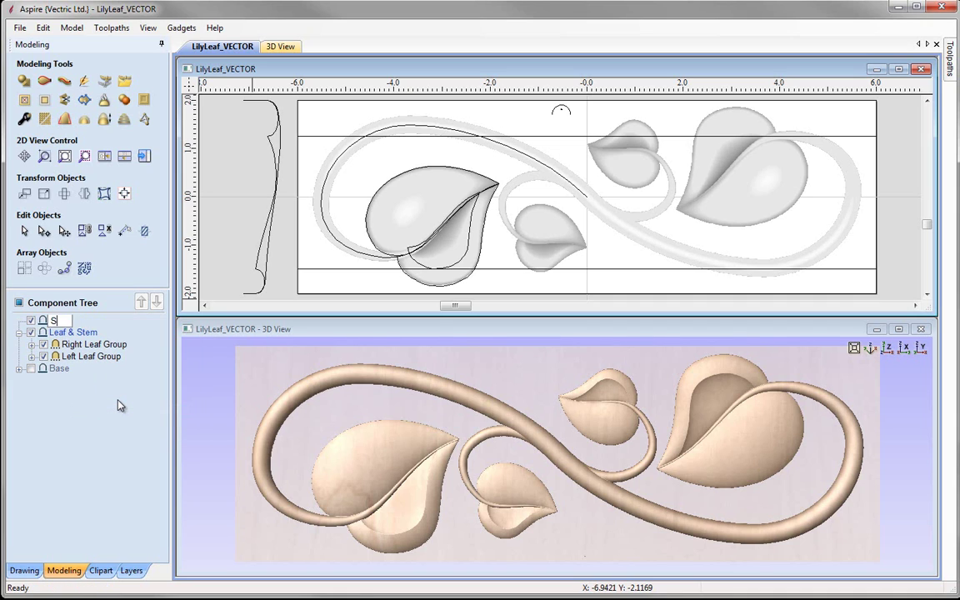
text(mooth Shap)
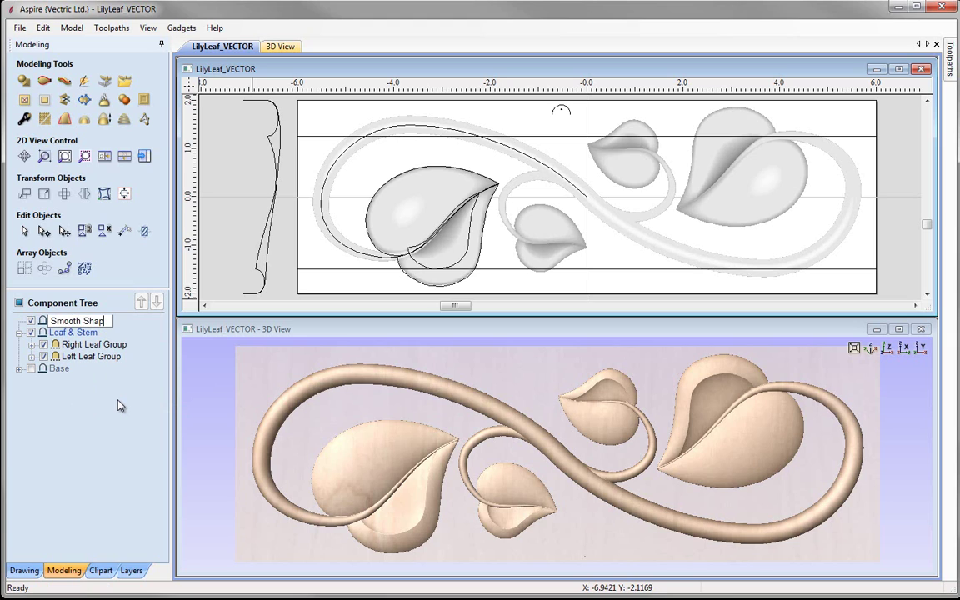
text(e)
key(Return)
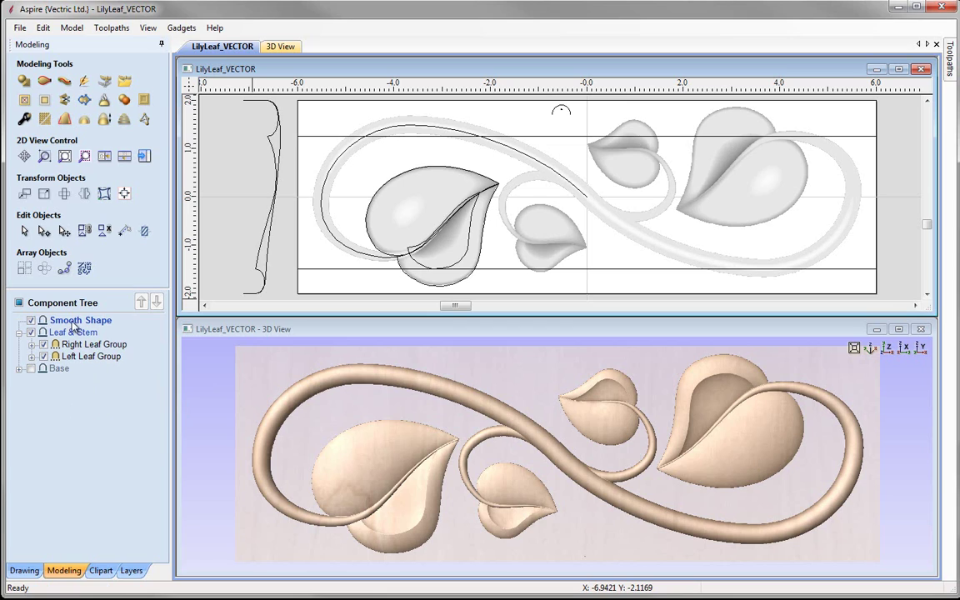
Step: Create a component from the visible model in the Smooth Shape level and hide the Leaf & Stem level
click(124, 101)
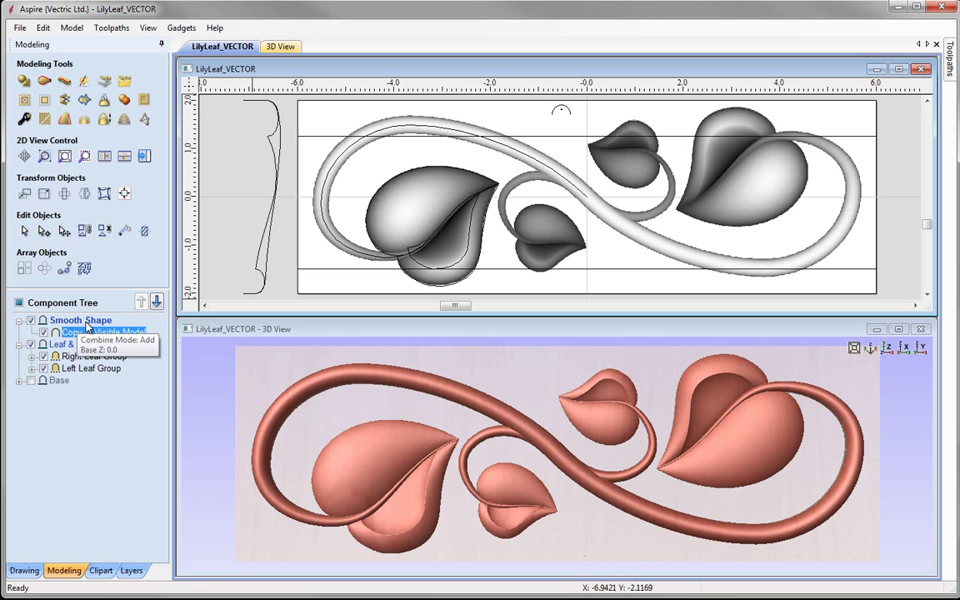
click(20, 344)
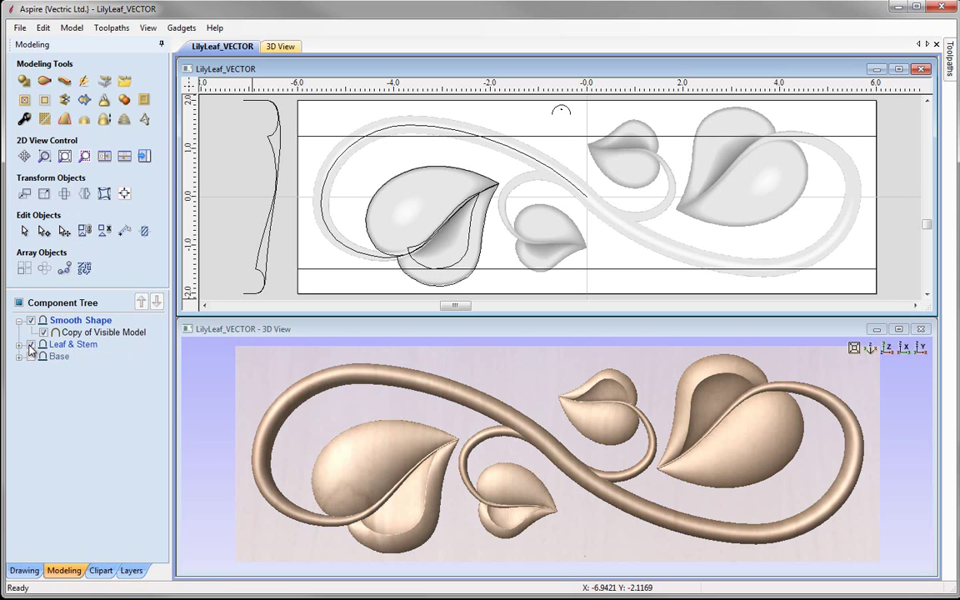
click(30, 344)
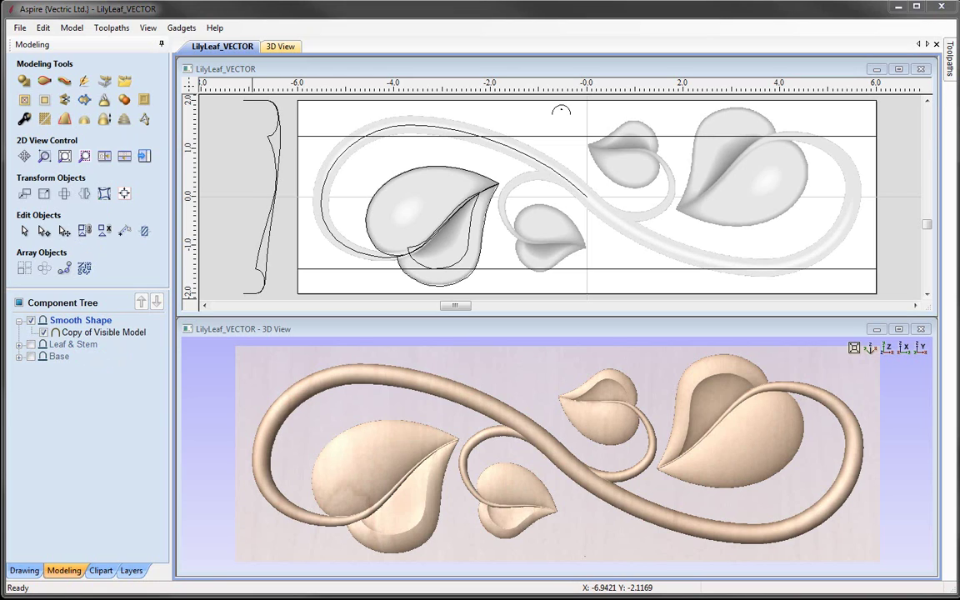
Step: Create a two rail sweep named Smooth UL Shape, using the long upper and lower job edges as rails and the smooth curve as cross section
click(45, 84)
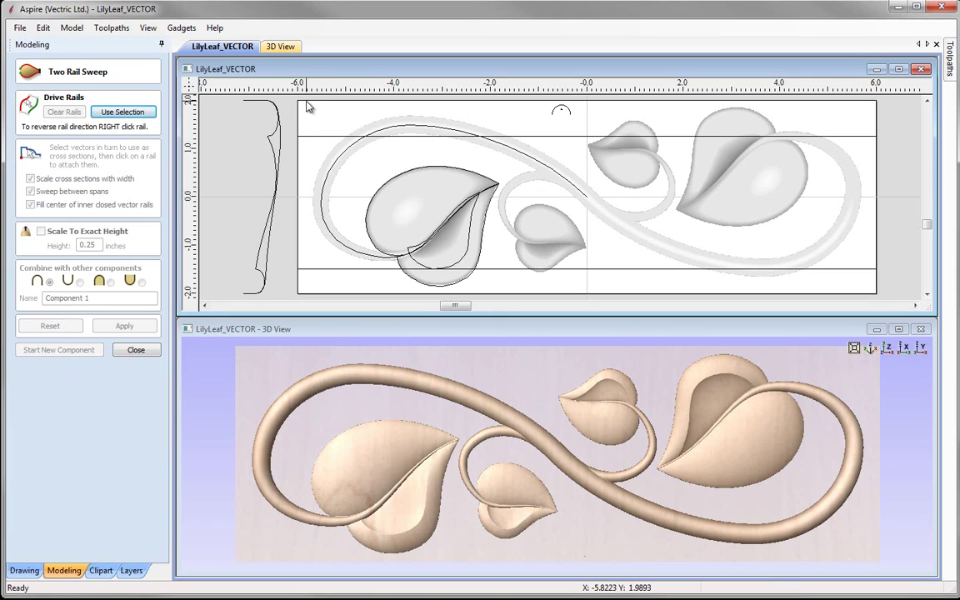
click(302, 102)
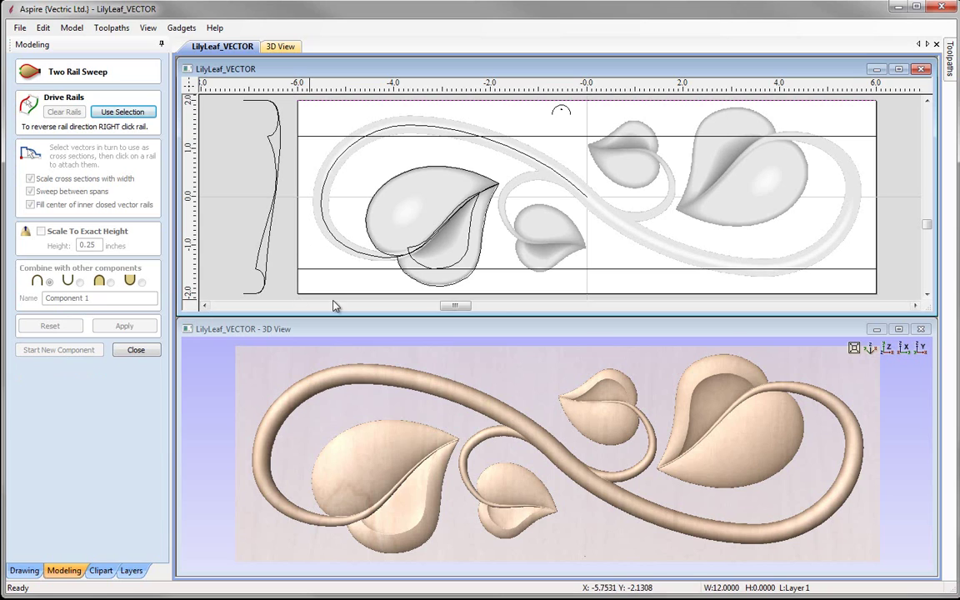
click(131, 113)
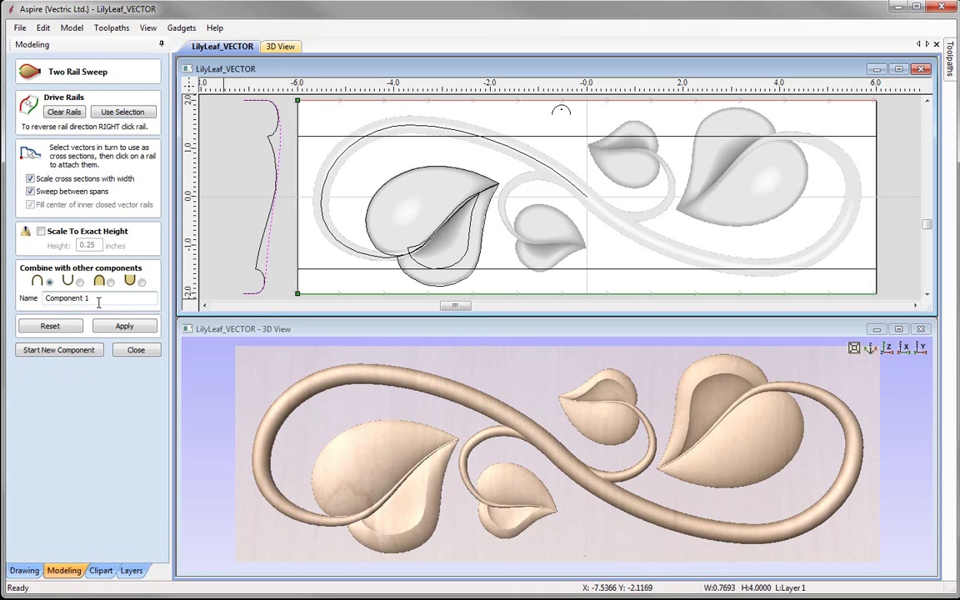
click(134, 303)
text(Smooth UL Shape)
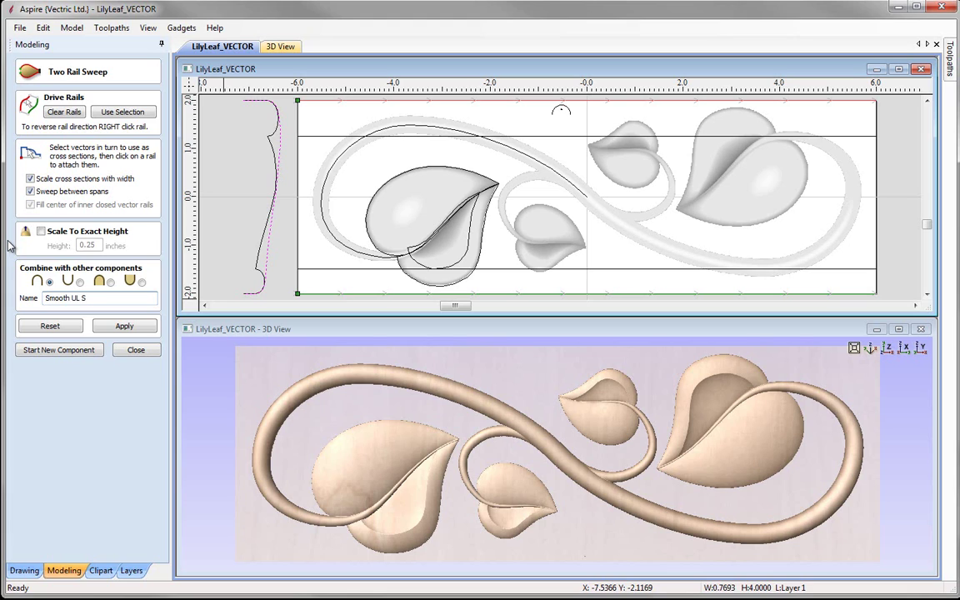
click(115, 325)
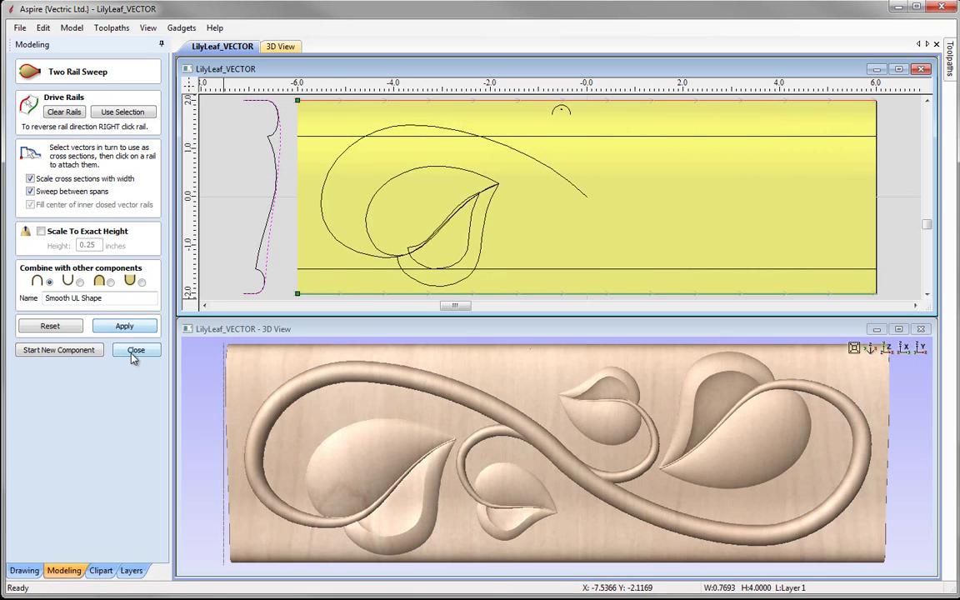
click(131, 350)
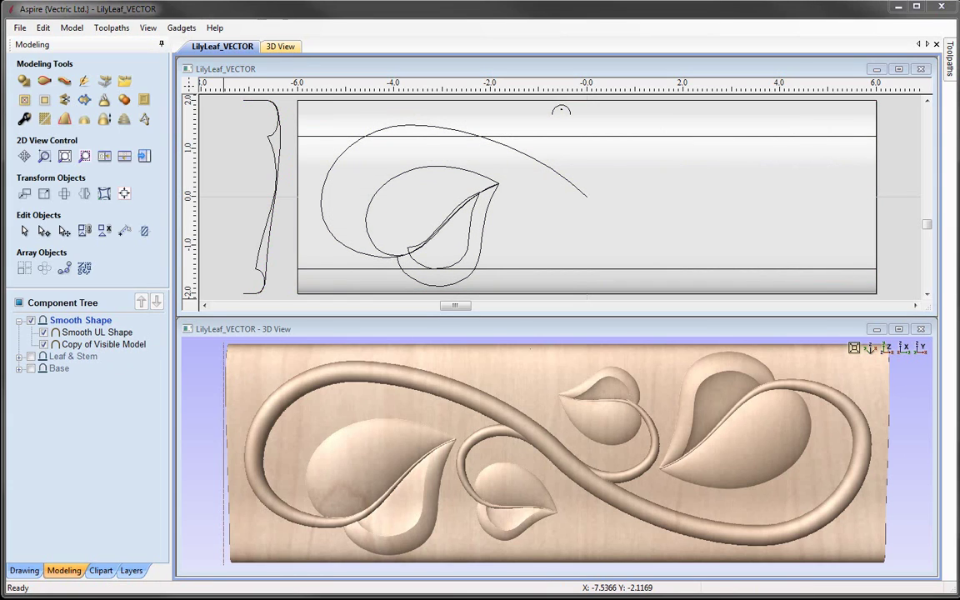
Step: Show the Base level and set the Smooth Shape level's combine mode to Merge
drag(548, 564, 416, 460)
scroll(416, 461, down, 3)
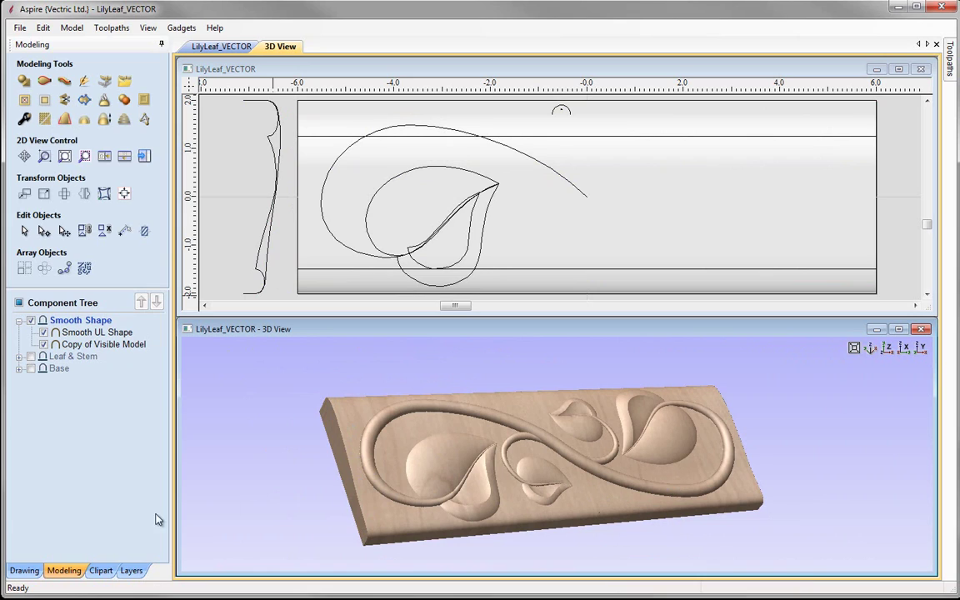
click(31, 368)
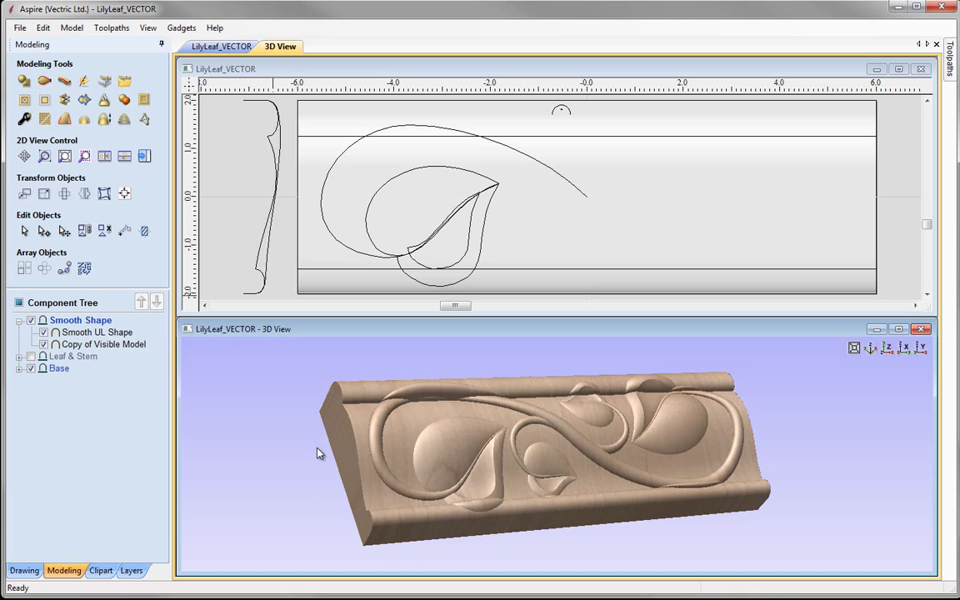
right_click(92, 325)
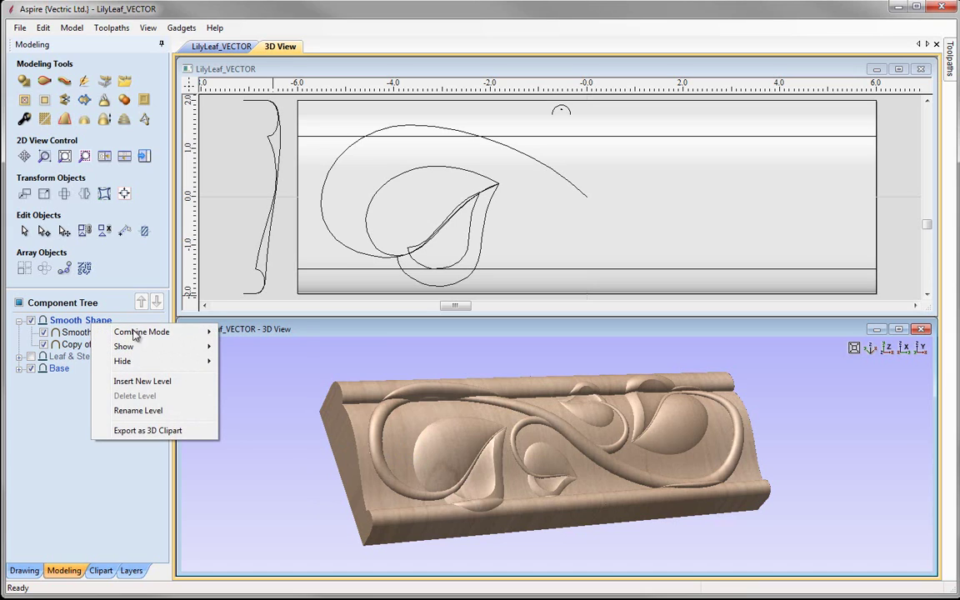
mouse_move(172, 334)
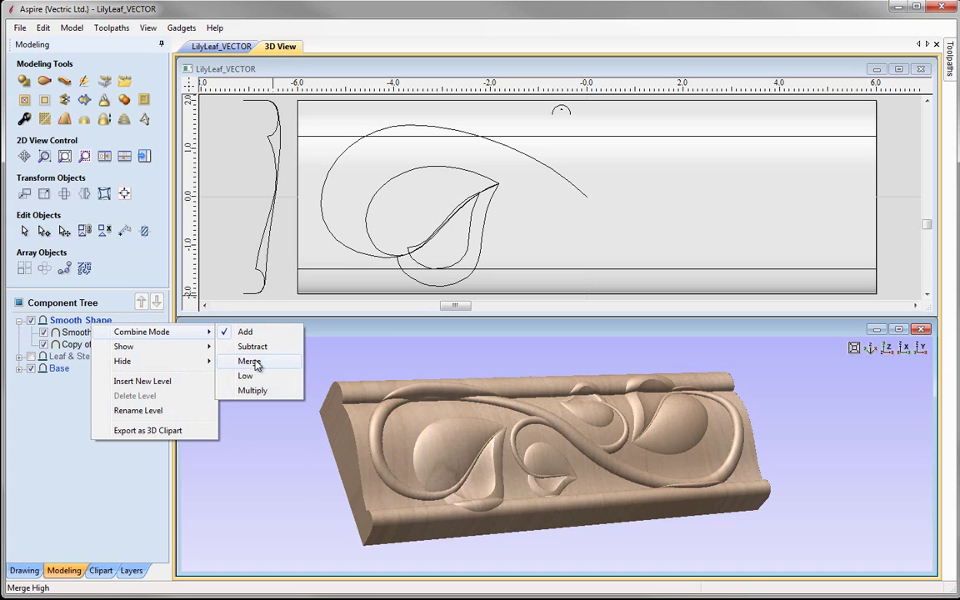
click(250, 362)
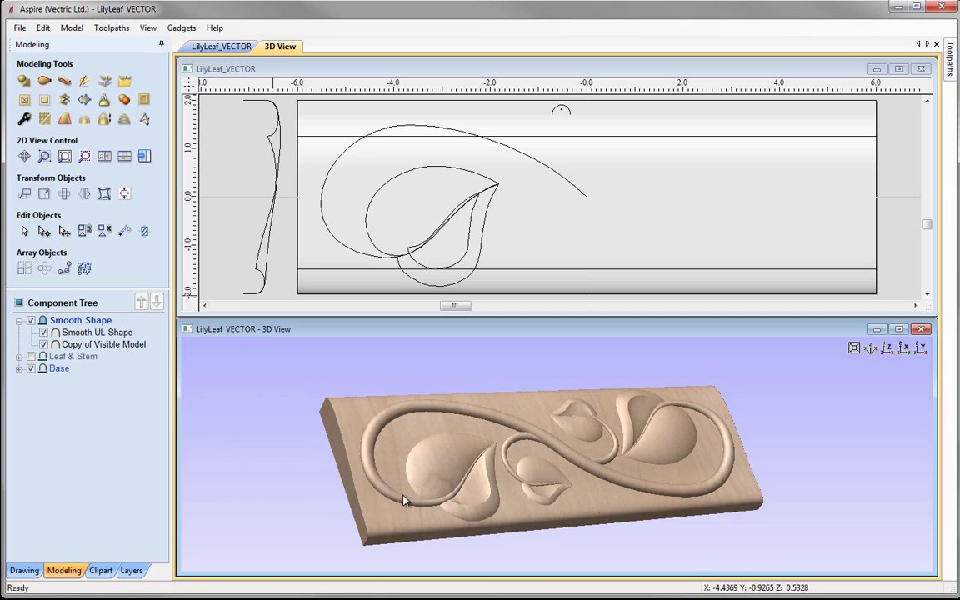
Step: Clear the Smooth UL Shape component outside the leaves and stem, using Copy of Visible Model as the boundary
drag(423, 506, 456, 501)
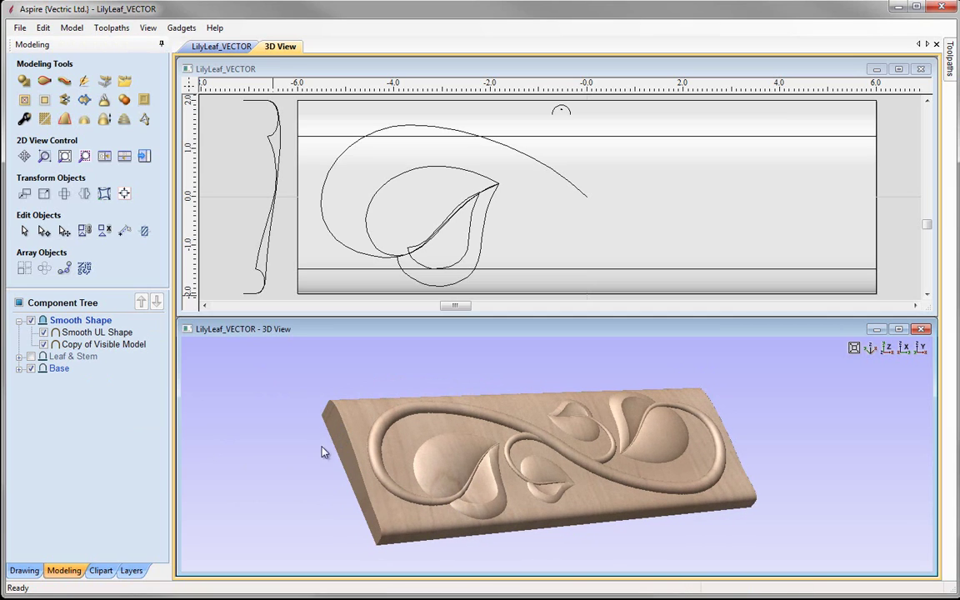
drag(367, 495, 348, 432)
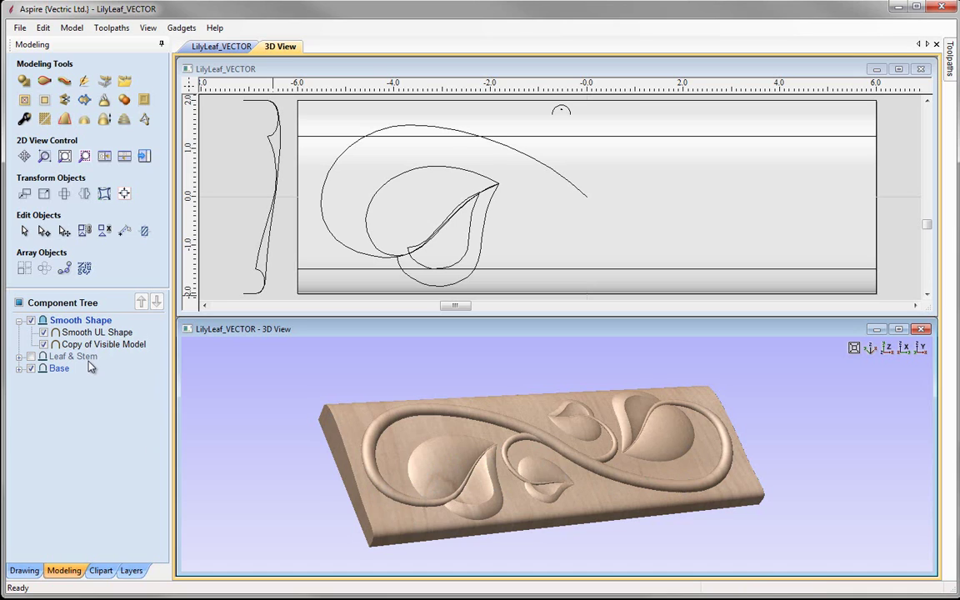
click(107, 333)
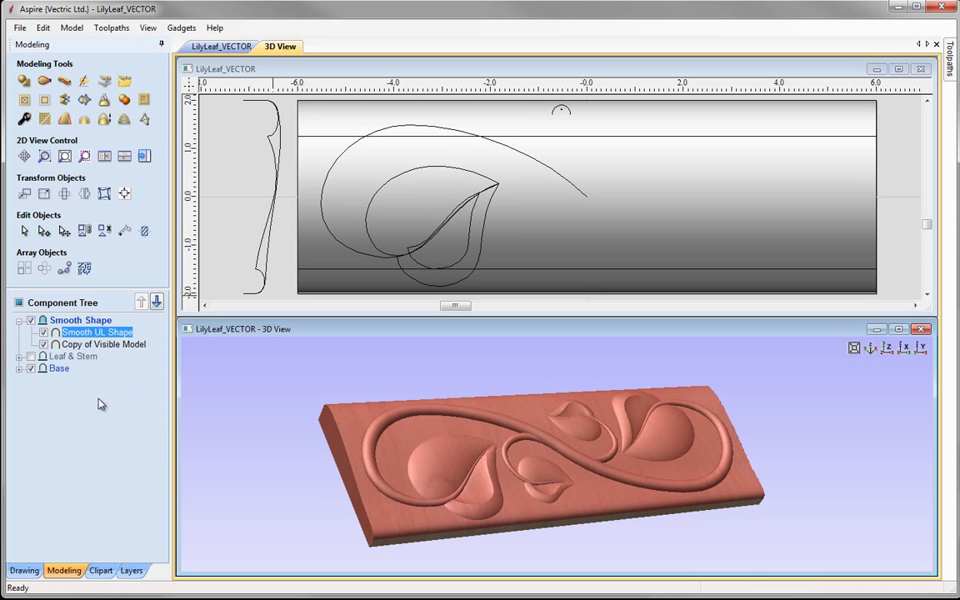
shift+click(105, 344)
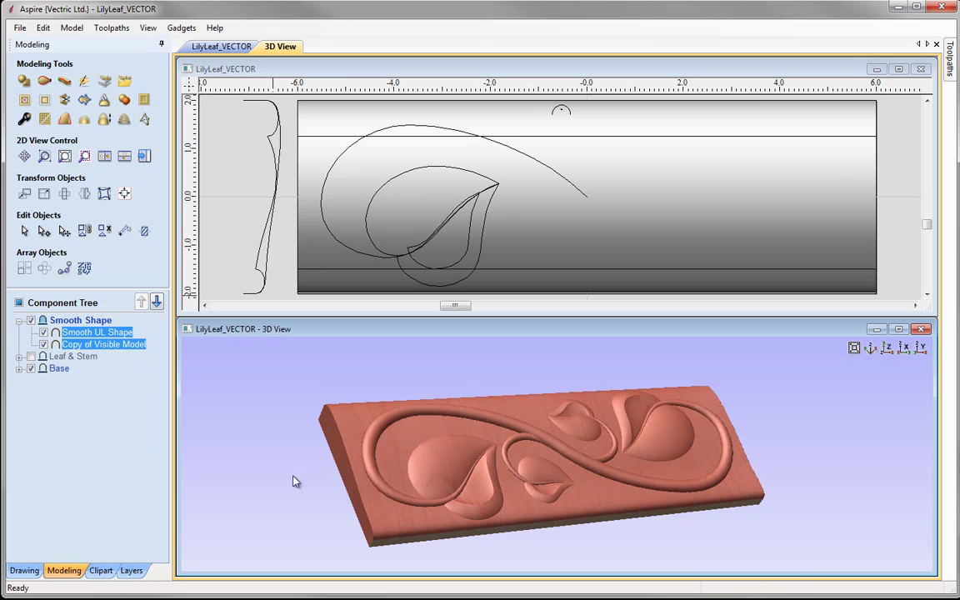
click(44, 101)
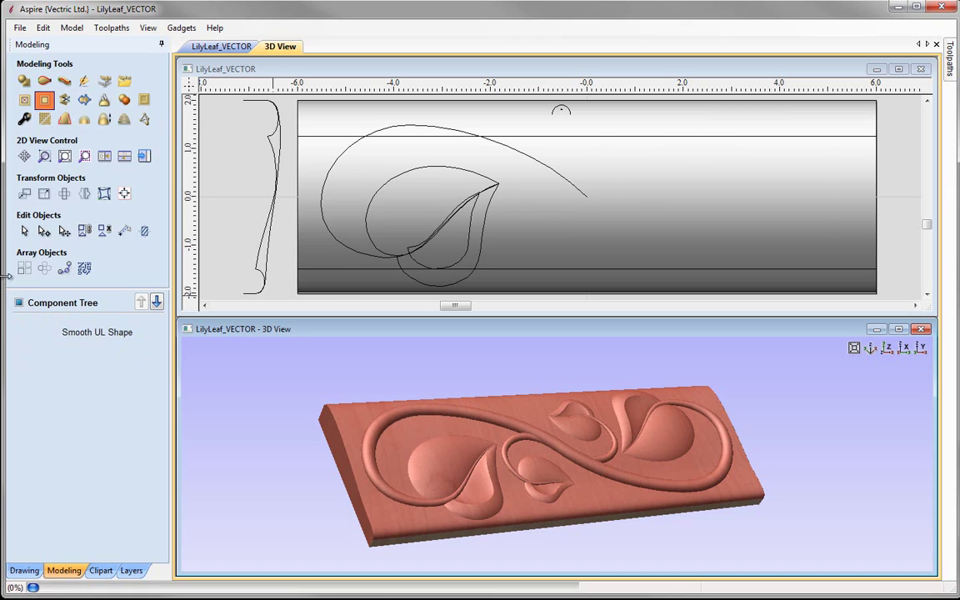
Step: Examine from several angles how the leaves and stem sit on the molding base
drag(339, 479, 3, 410)
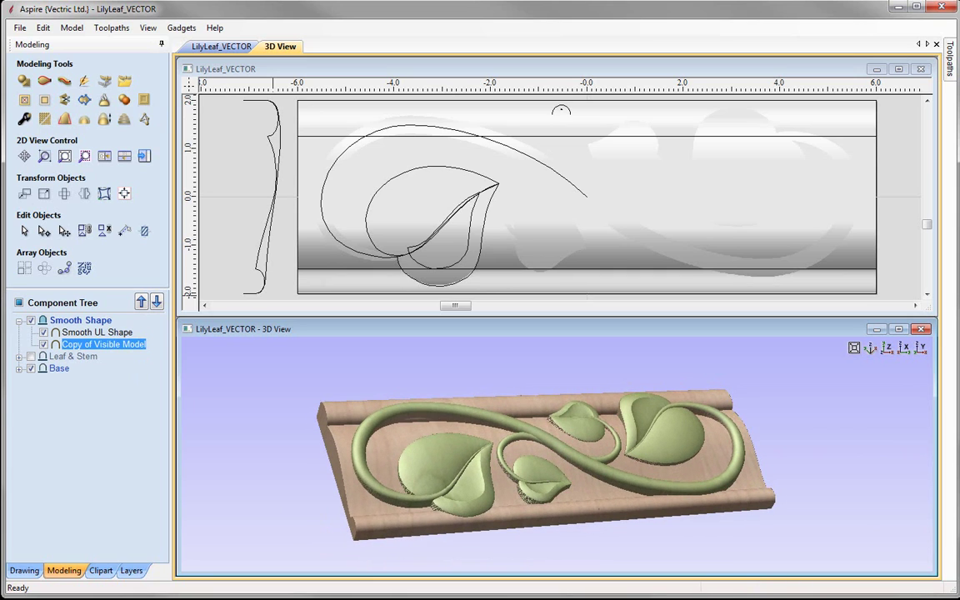
drag(366, 467, 506, 508)
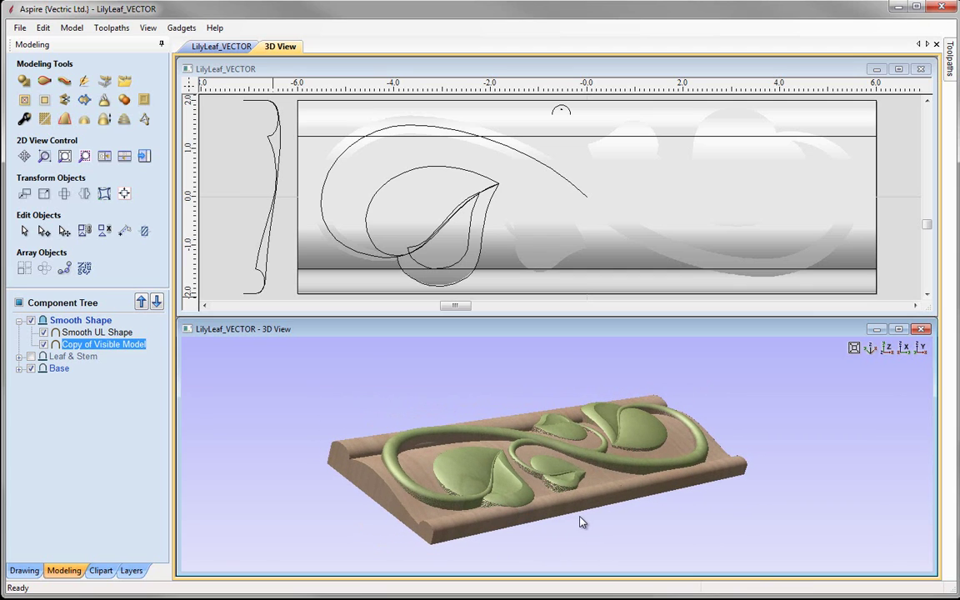
drag(583, 522, 396, 500)
scroll(611, 510, up, 2)
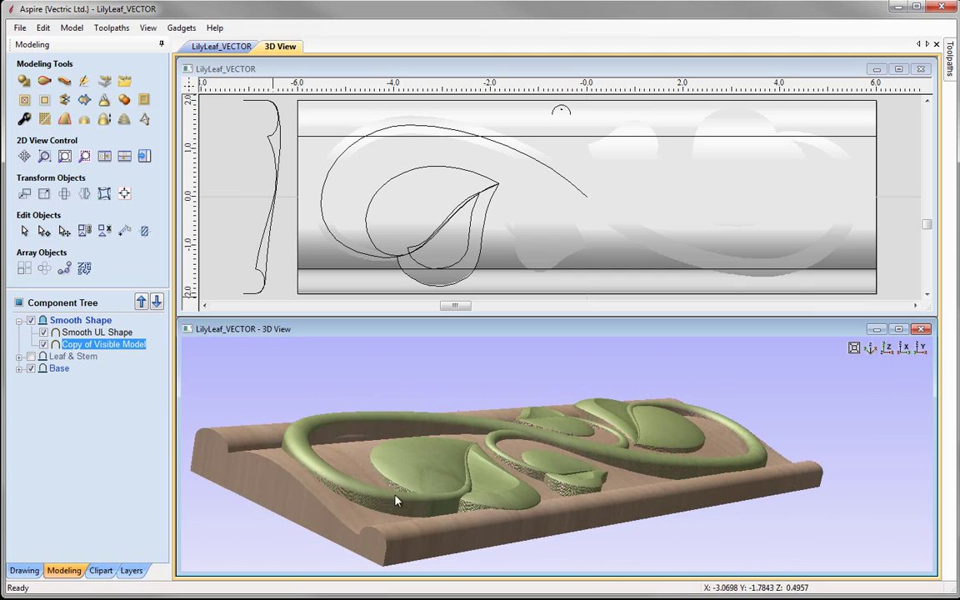
mouse_move(114, 353)
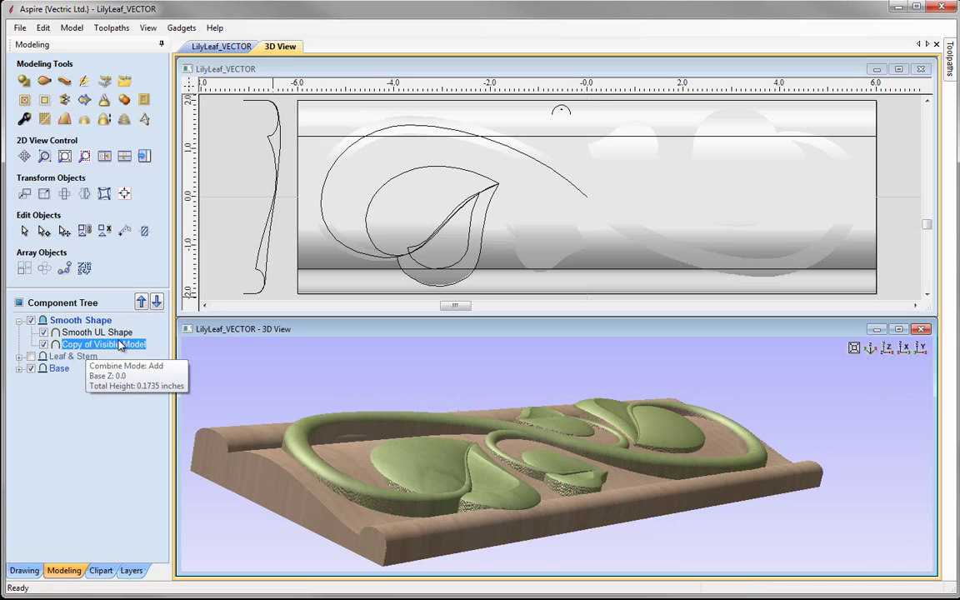
Step: Temporarily hide Copy of Visible Model and compare the trimmed Smooth UL Shape with its smooth profile curve
click(44, 344)
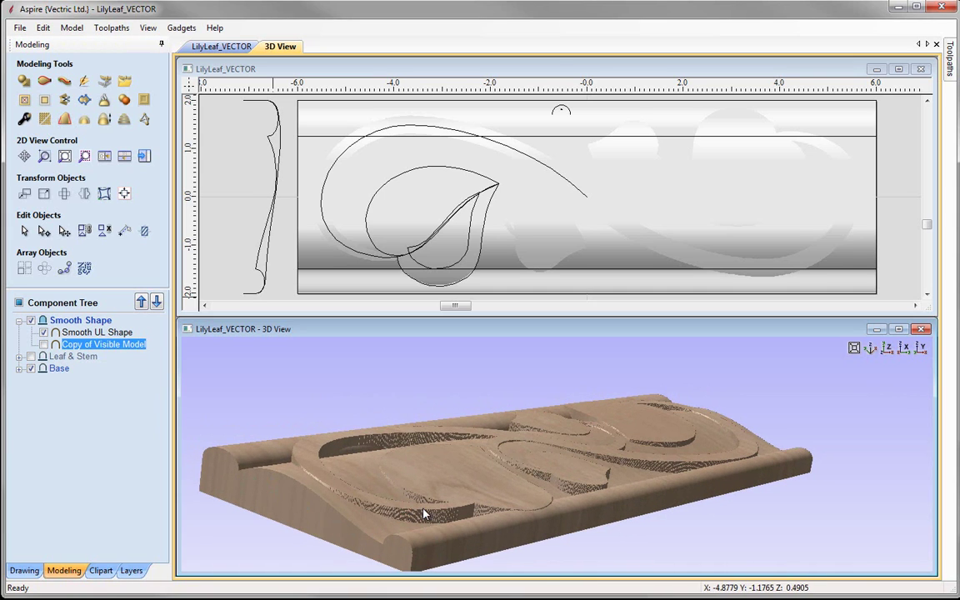
key(Up)
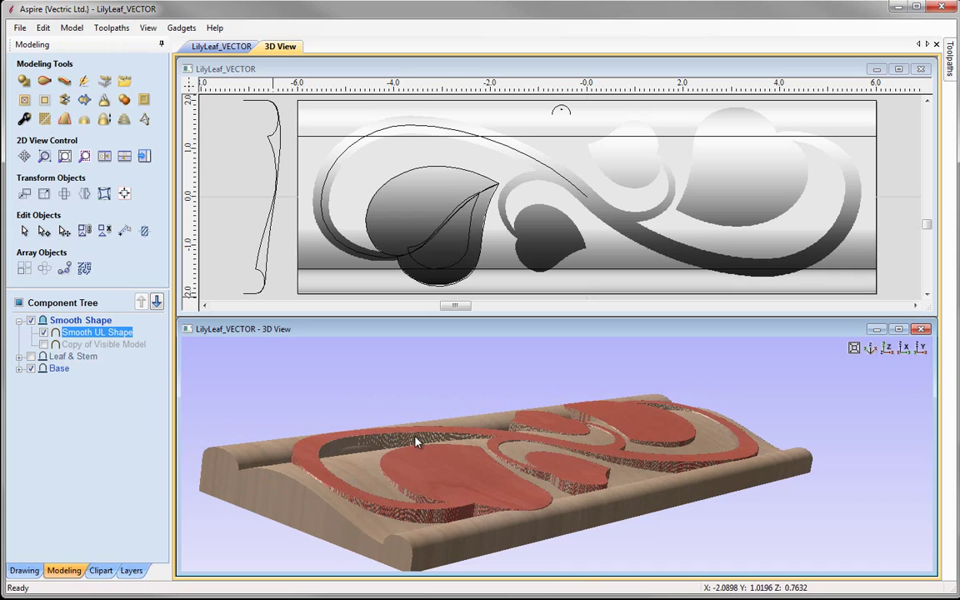
click(271, 258)
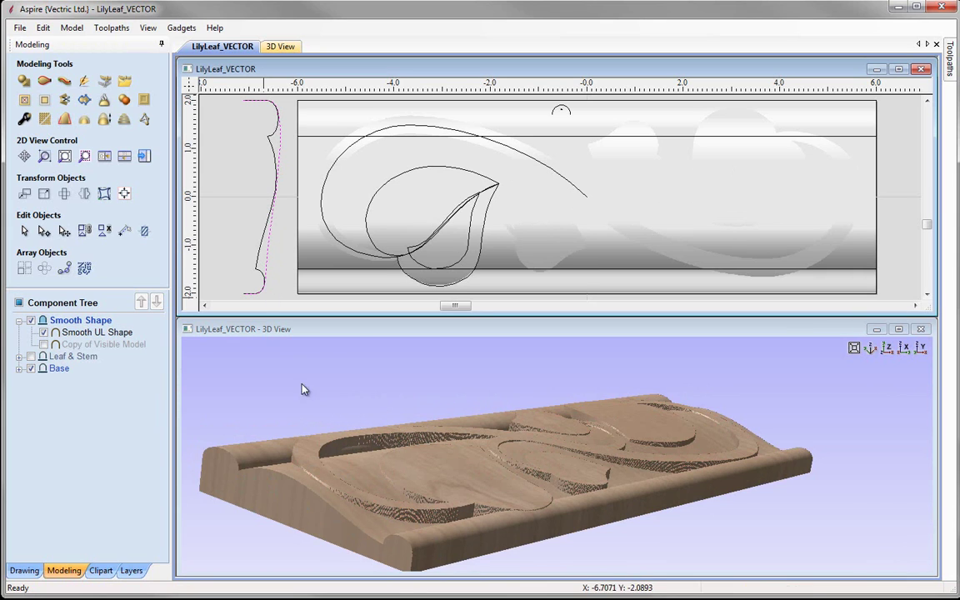
click(408, 515)
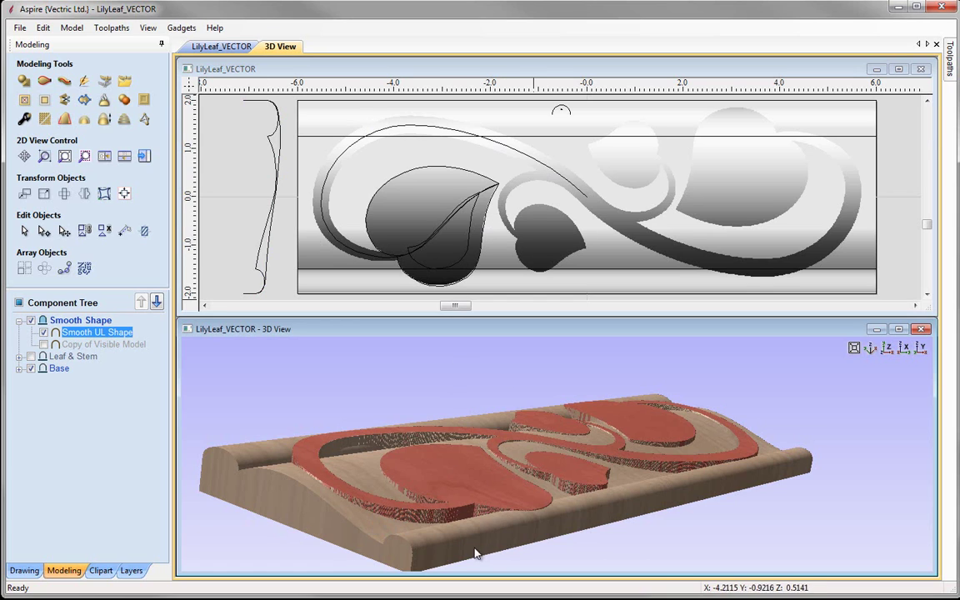
drag(475, 553, 263, 453)
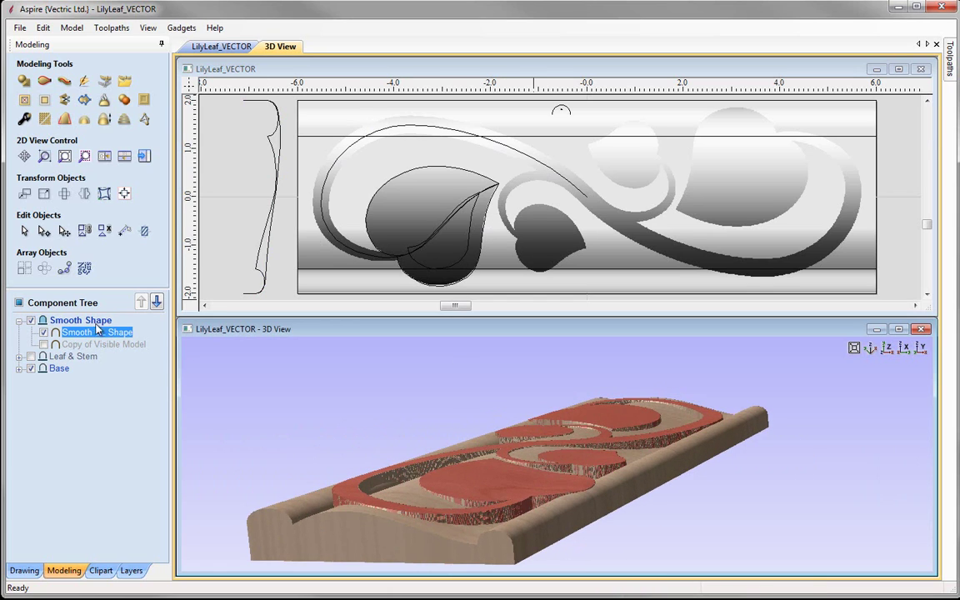
mouse_move(81, 329)
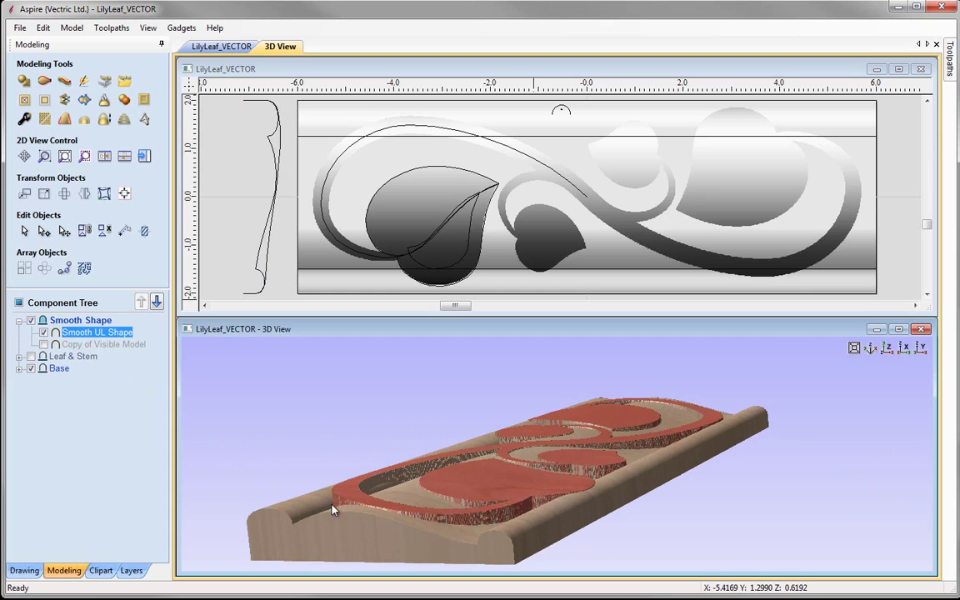
drag(298, 454, 353, 392)
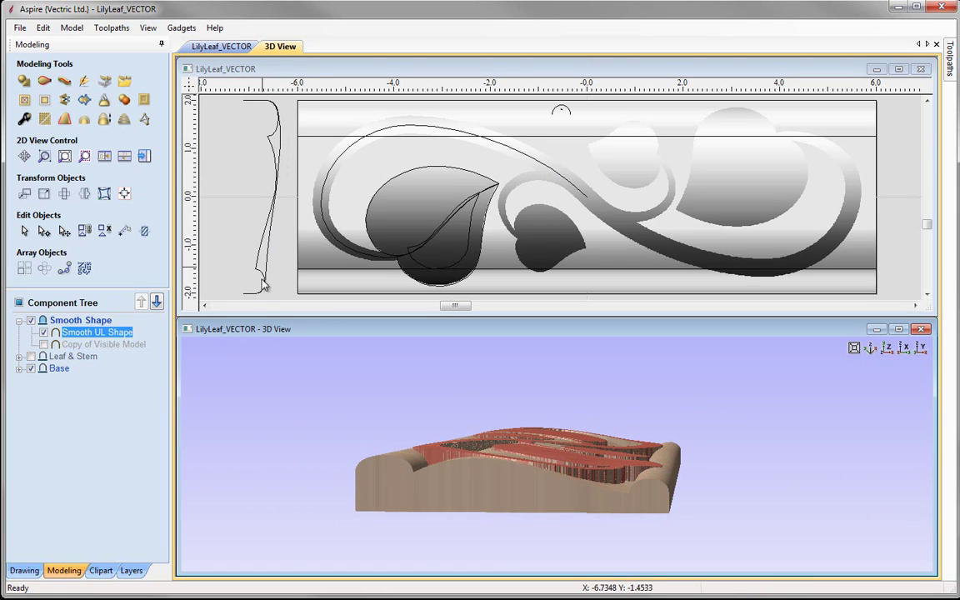
click(370, 441)
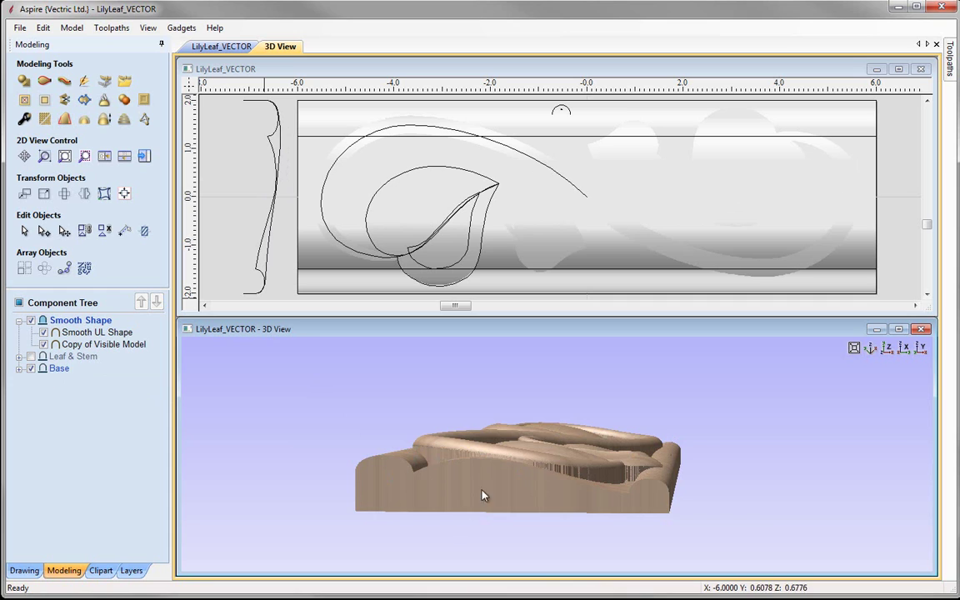
Step: Examine the combined molding model from the end, the side and straight down the Z axis
drag(481, 496, 435, 462)
drag(570, 490, 386, 544)
drag(455, 514, 434, 414)
drag(517, 456, 533, 500)
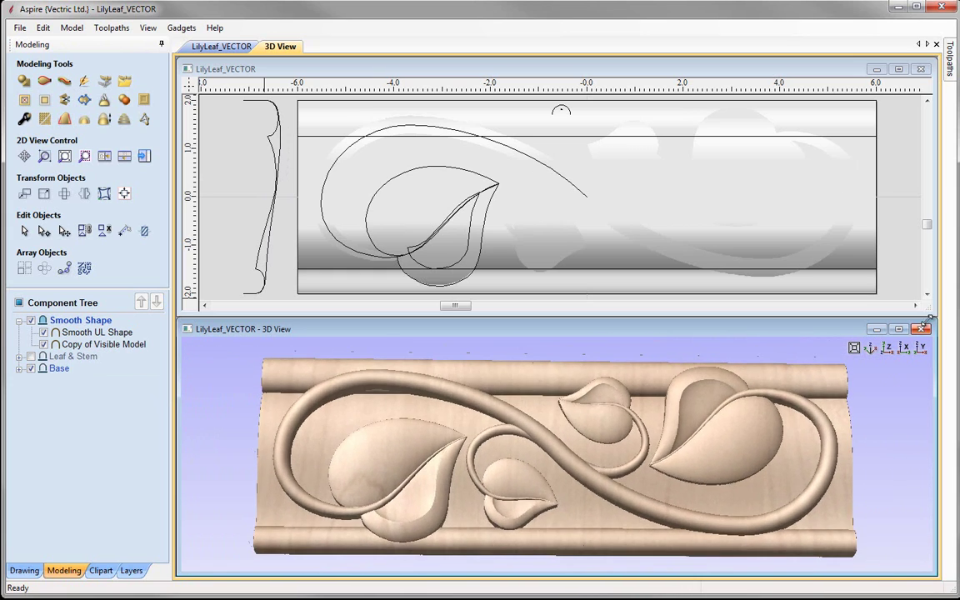
click(886, 349)
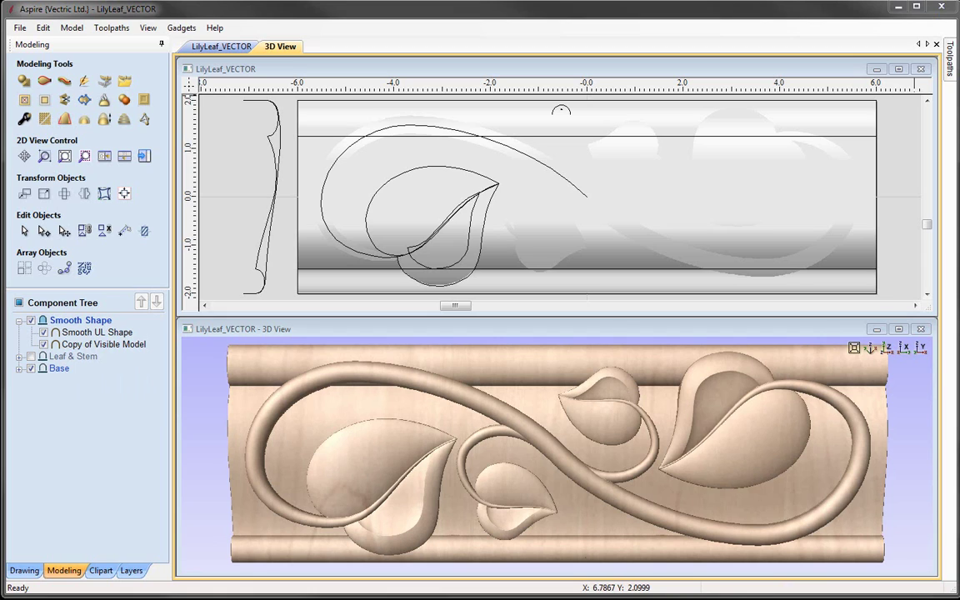
Step: Move all vectors to a new hidden layer named Vectors
click(43, 28)
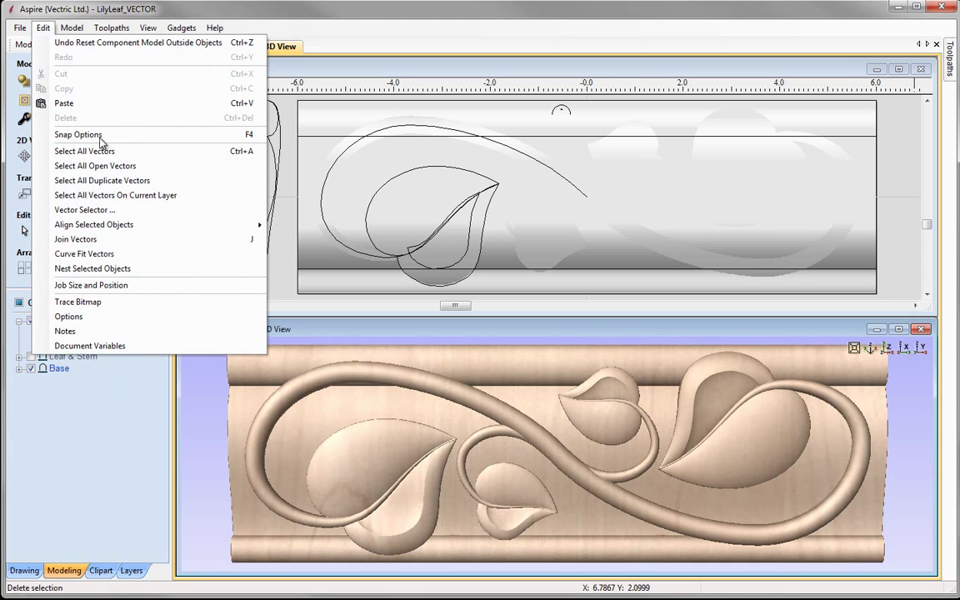
click(123, 153)
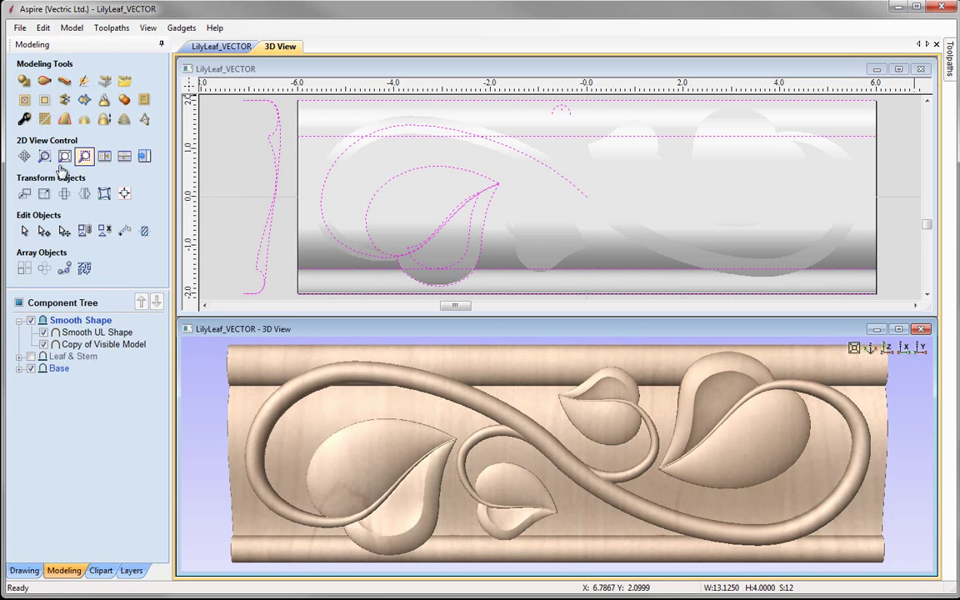
right_click(271, 184)
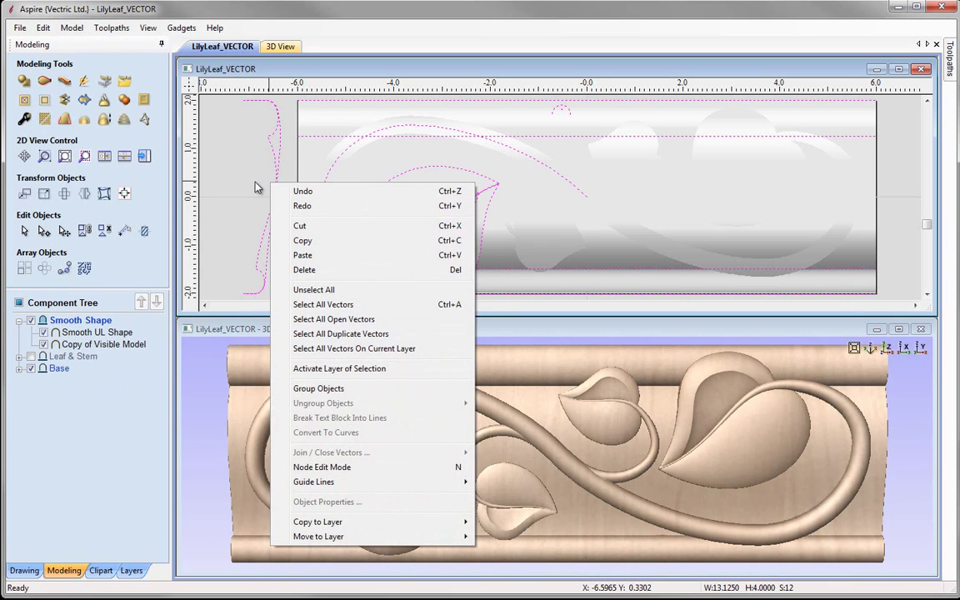
mouse_move(471, 538)
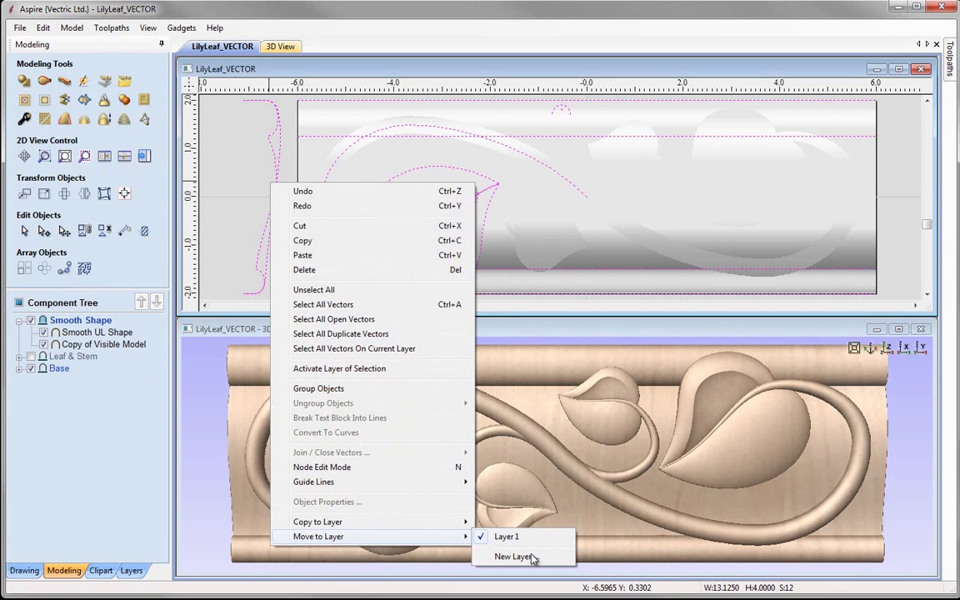
click(522, 556)
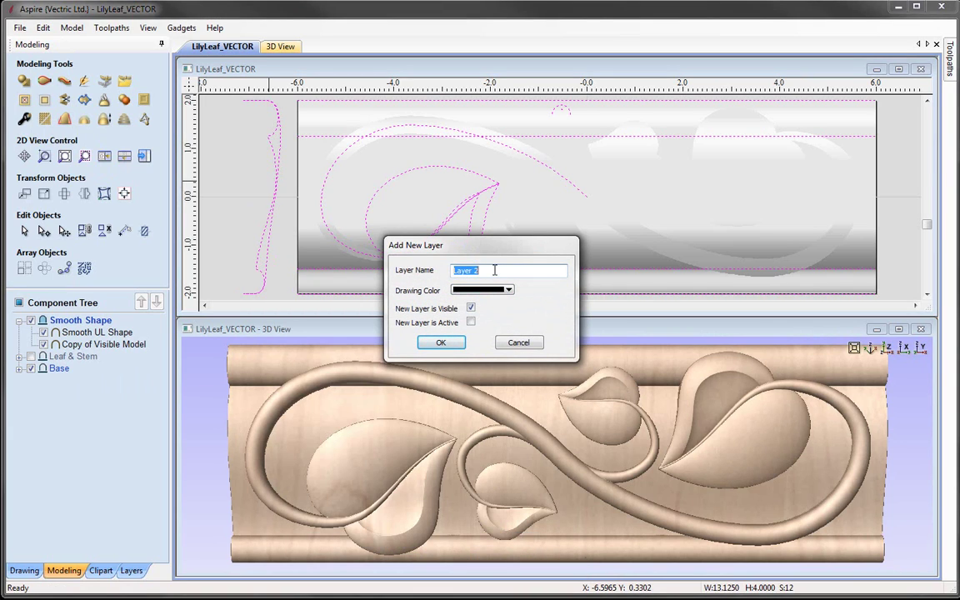
text(Vectors)
click(471, 308)
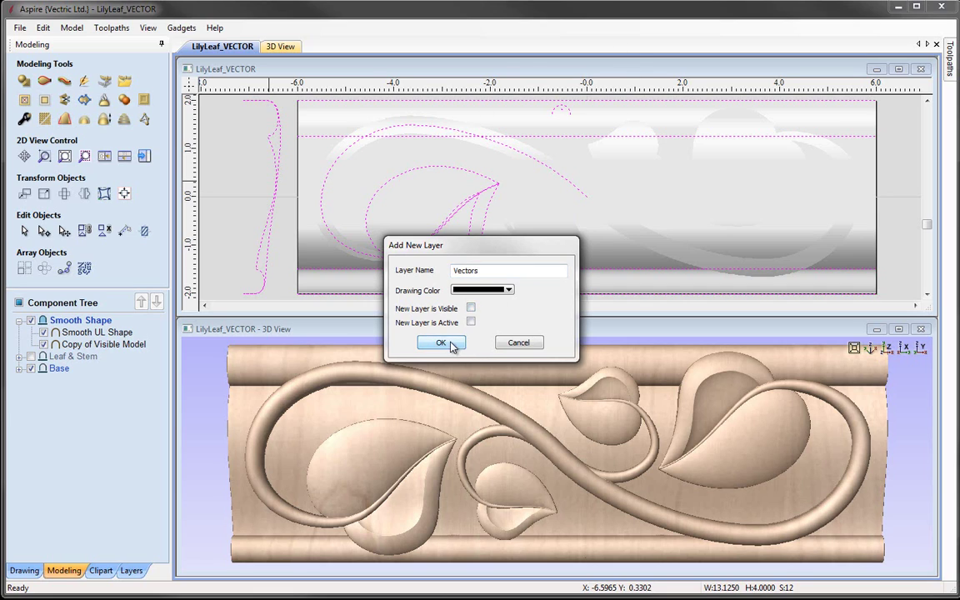
click(452, 344)
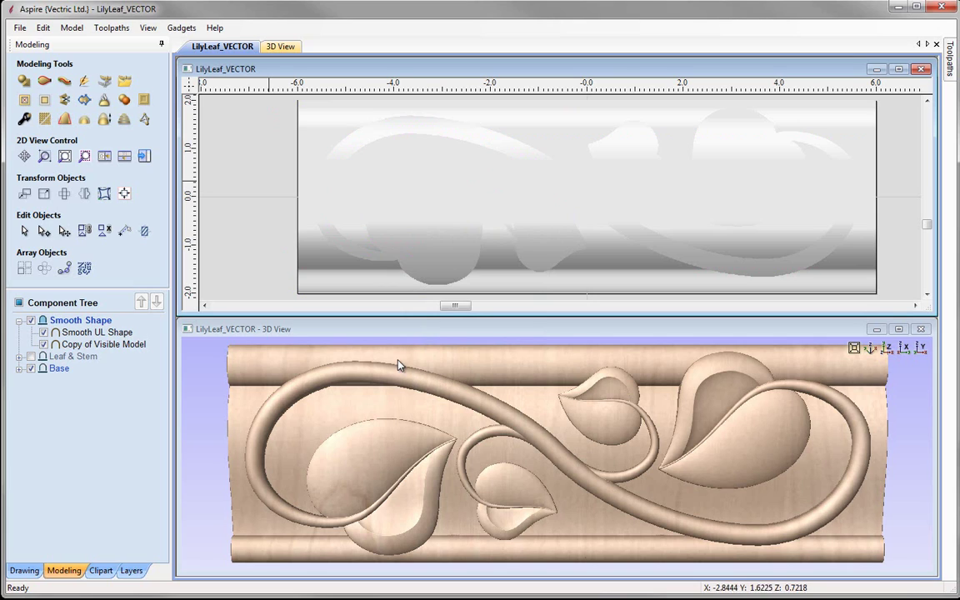
Step: Rename Layer 1 as Components
click(133, 571)
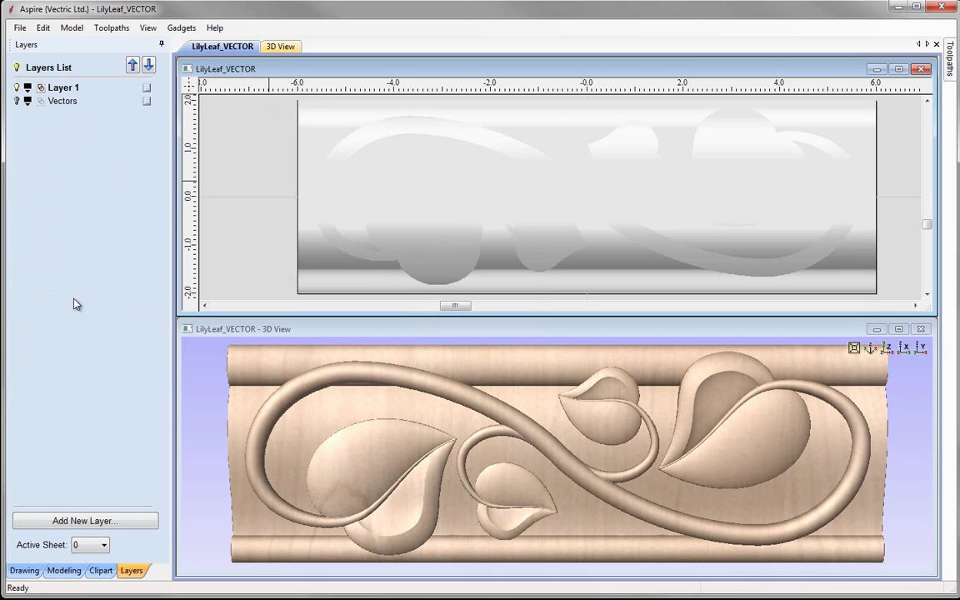
right_click(71, 94)
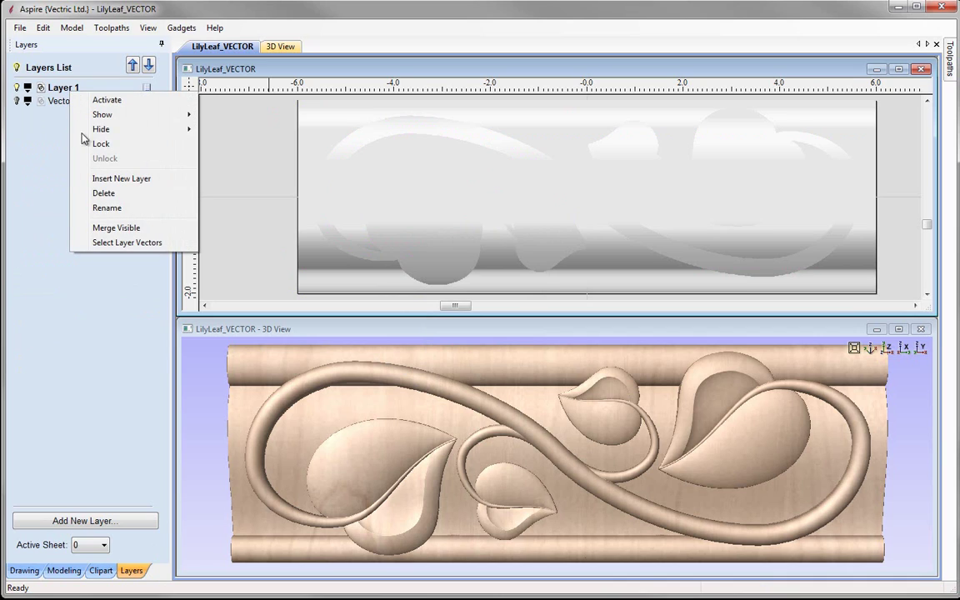
click(106, 209)
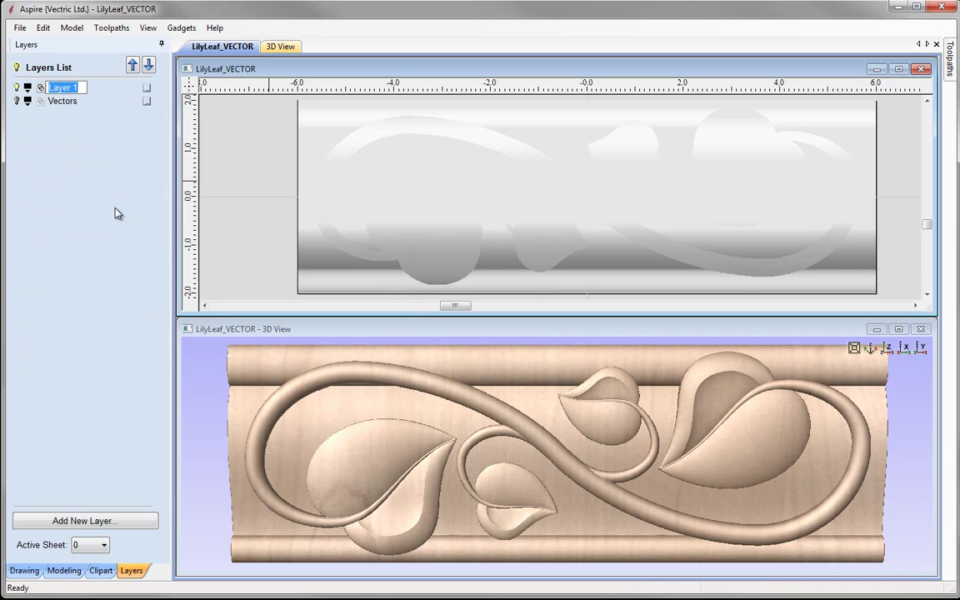
text(Componen)
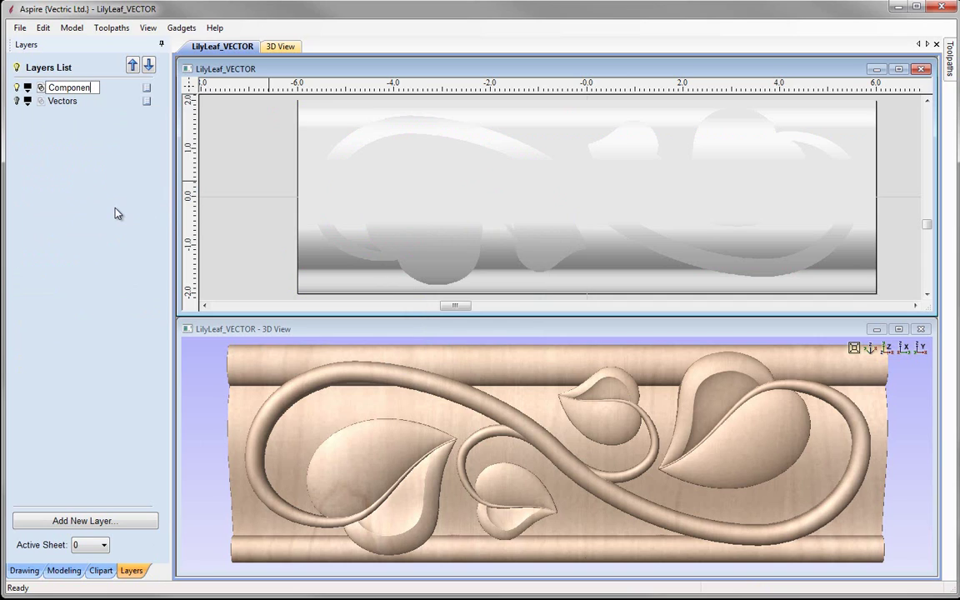
text(ts)
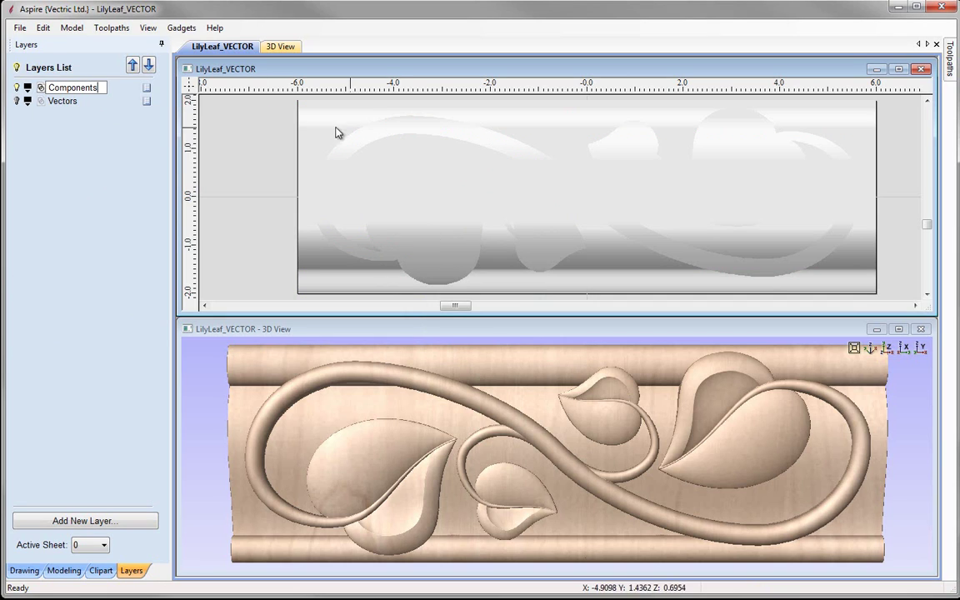
click(73, 200)
Step: Set the job width to 48 inches with the XY datum at the lower-left corner and Very High (7 x Slower) modeling resolution
click(25, 570)
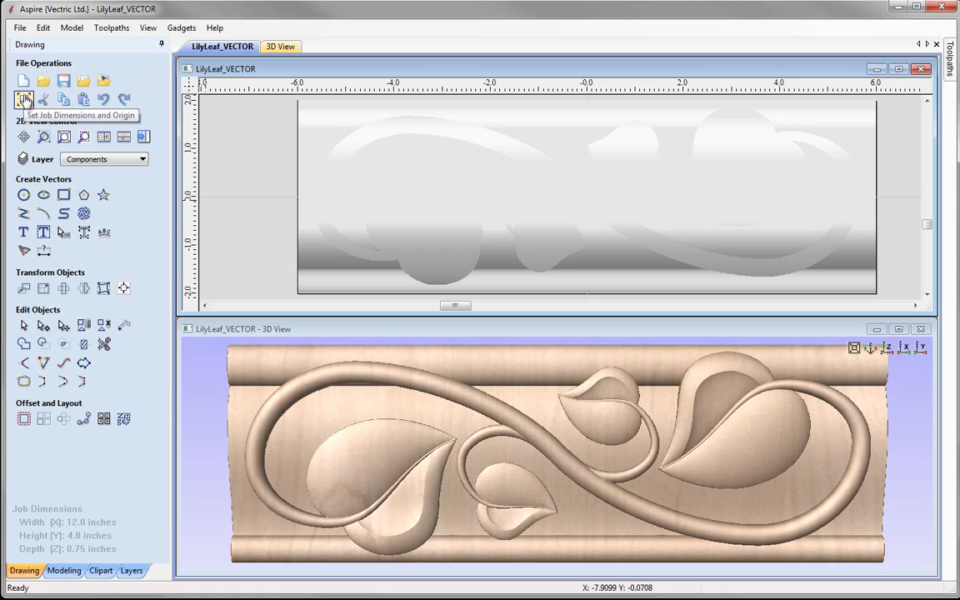
click(24, 100)
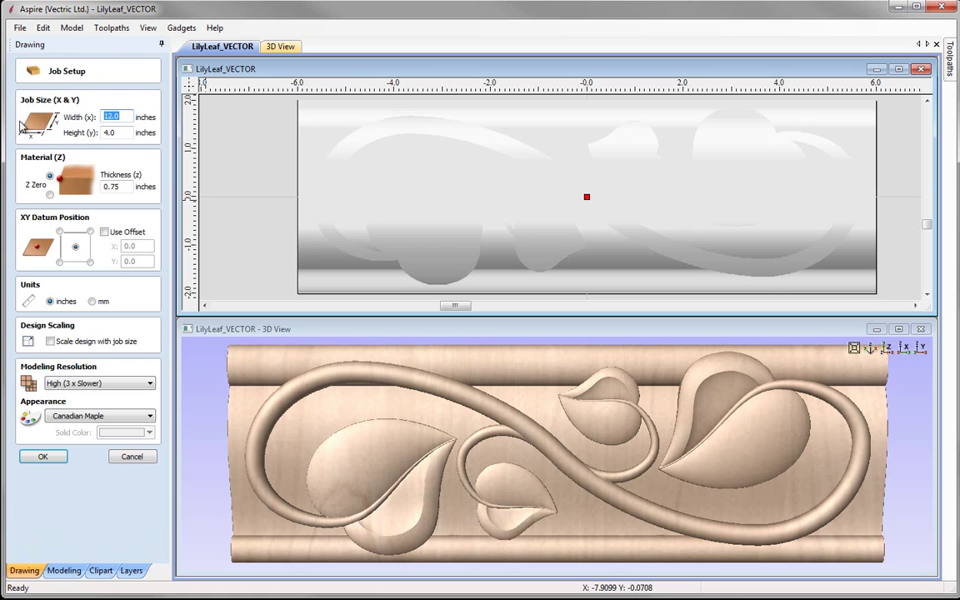
click(60, 263)
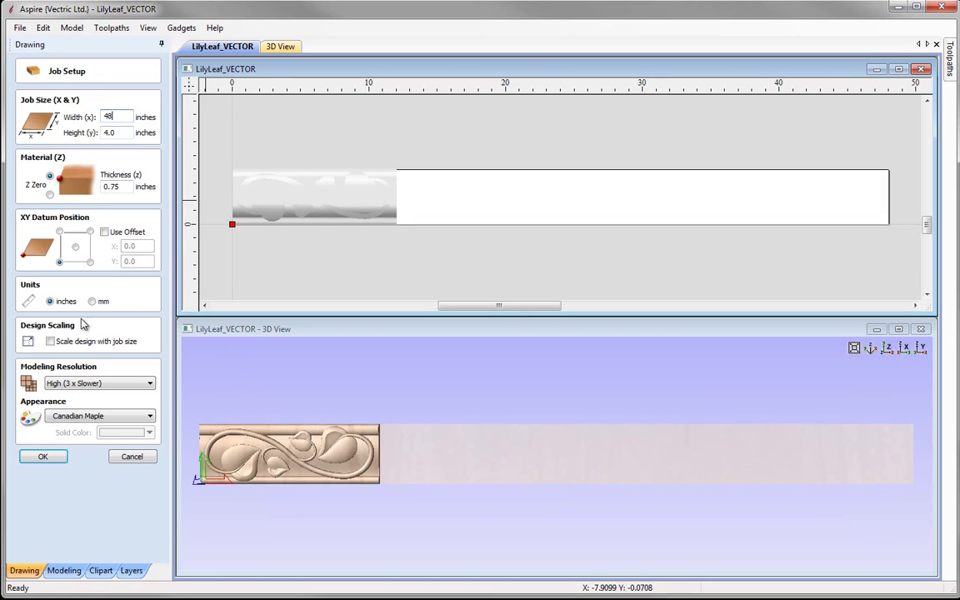
click(149, 385)
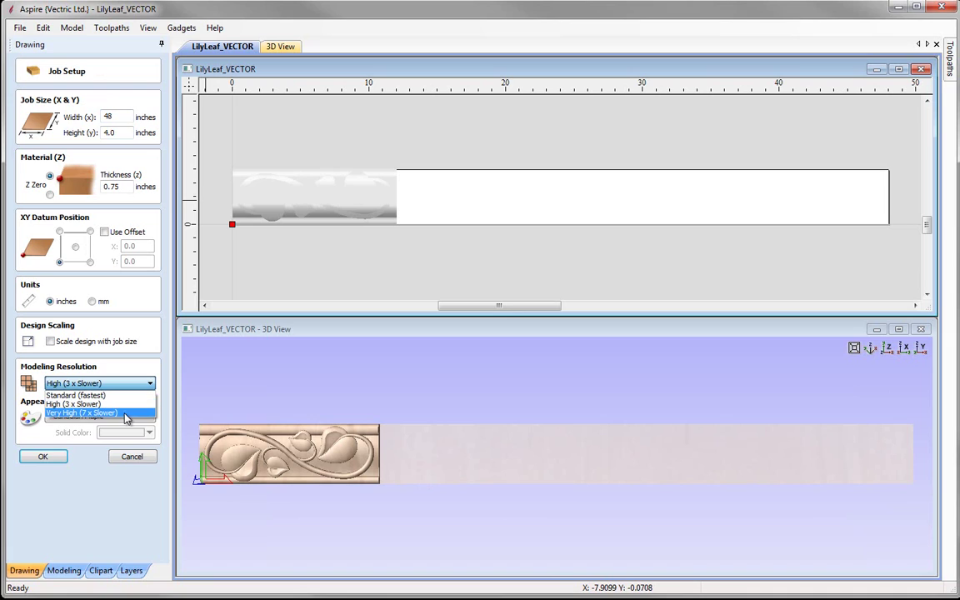
click(124, 414)
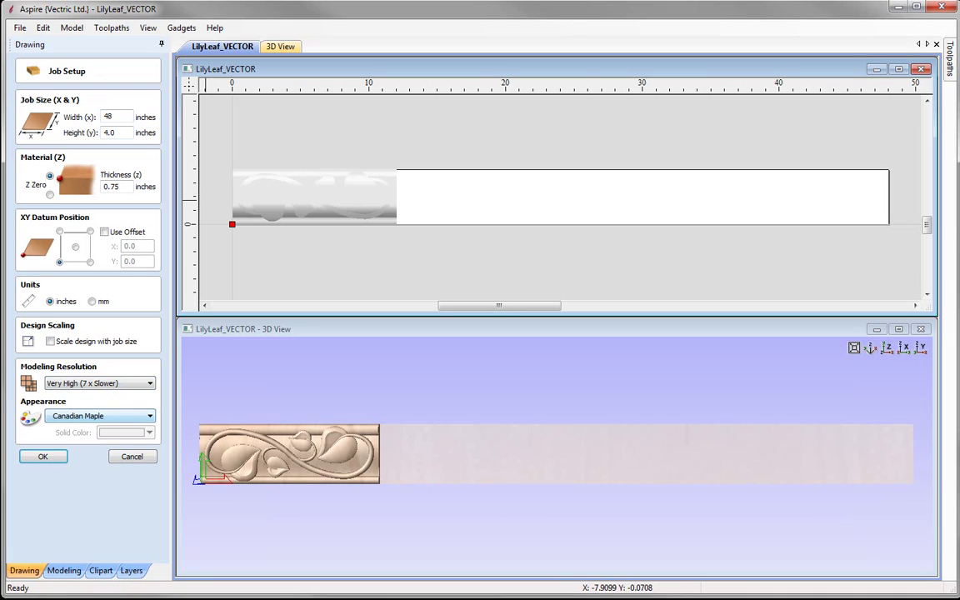
click(43, 458)
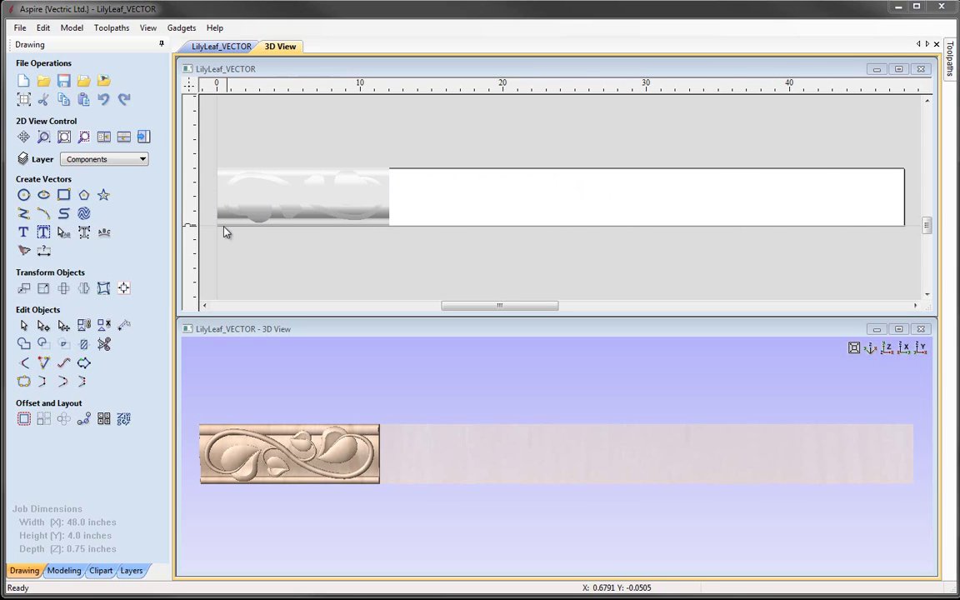
Step: Array-copy Basic Molding, Copy of Visible Model and Smooth UL Shape in 1 row and 4 columns, with offsets of X 12 and Y 0
click(64, 571)
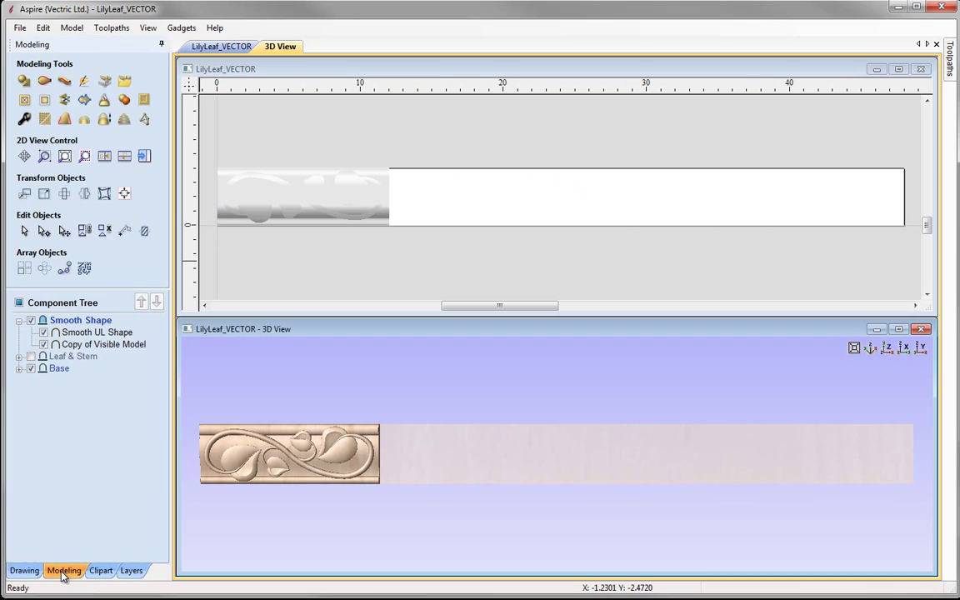
click(18, 368)
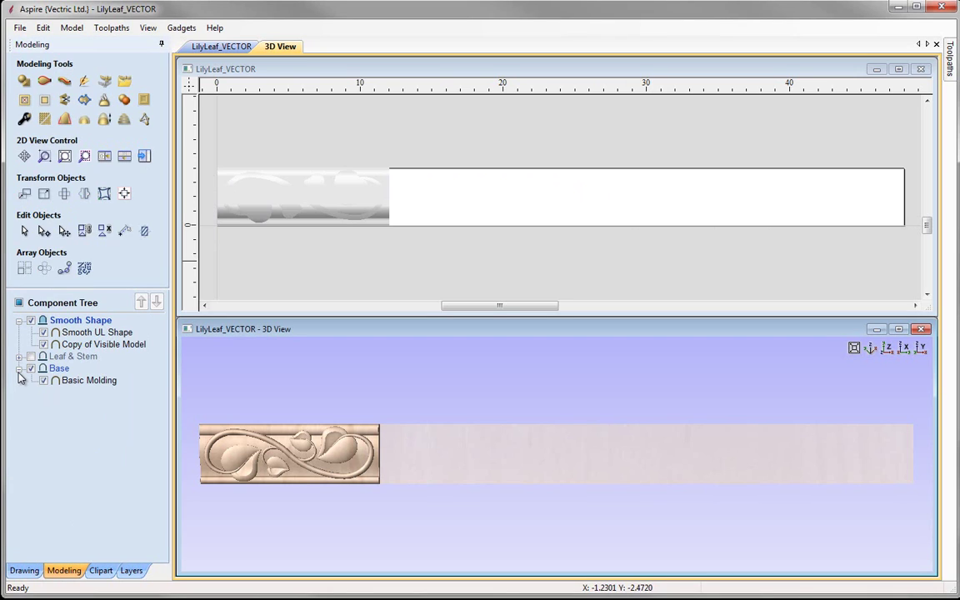
click(98, 382)
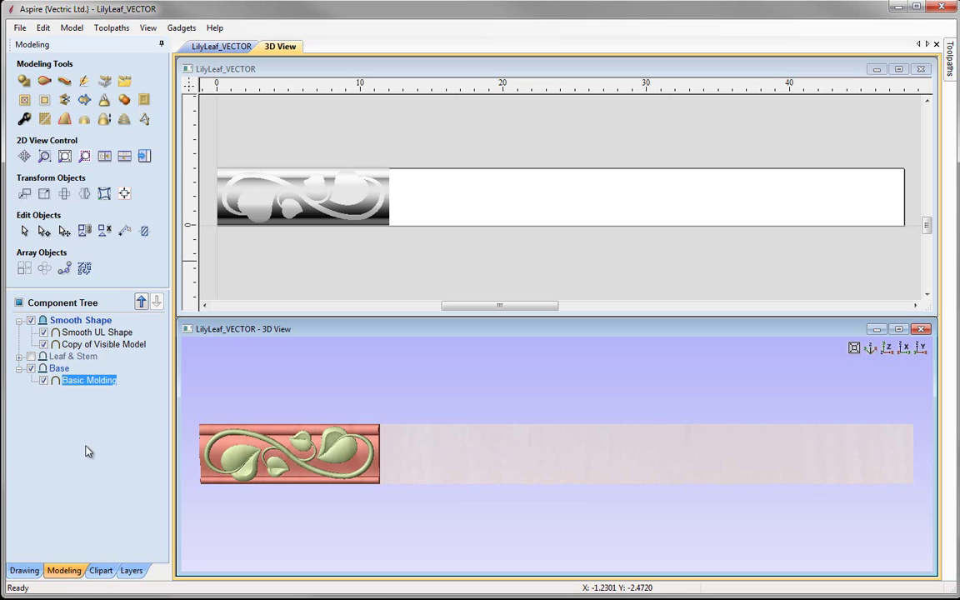
ctrl+click(106, 345)
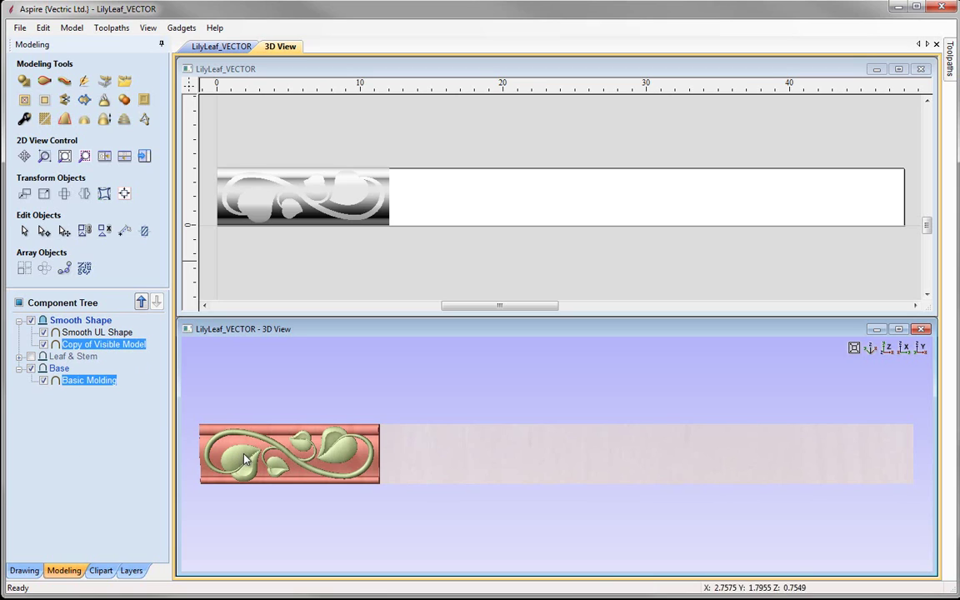
ctrl+click(105, 334)
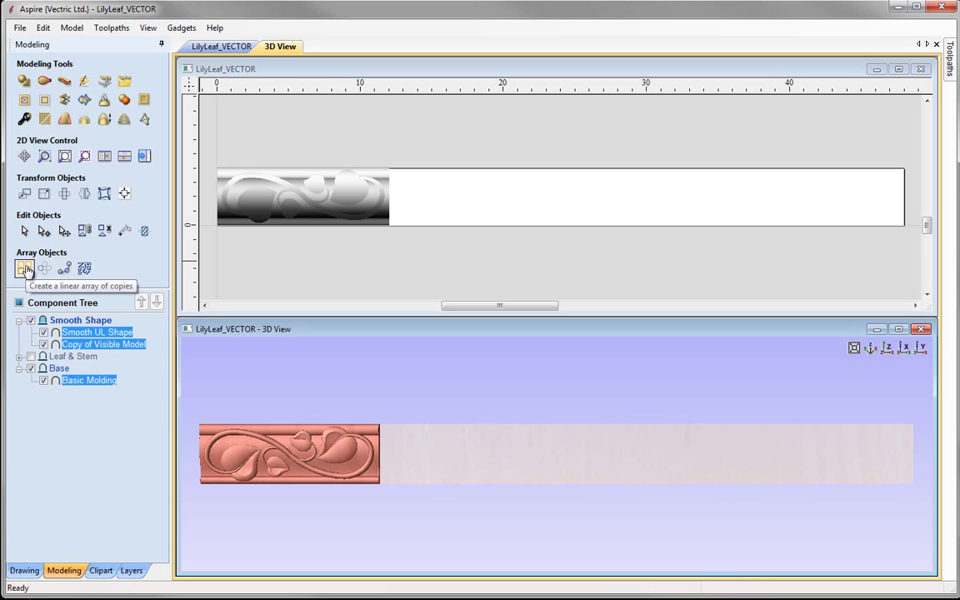
click(24, 269)
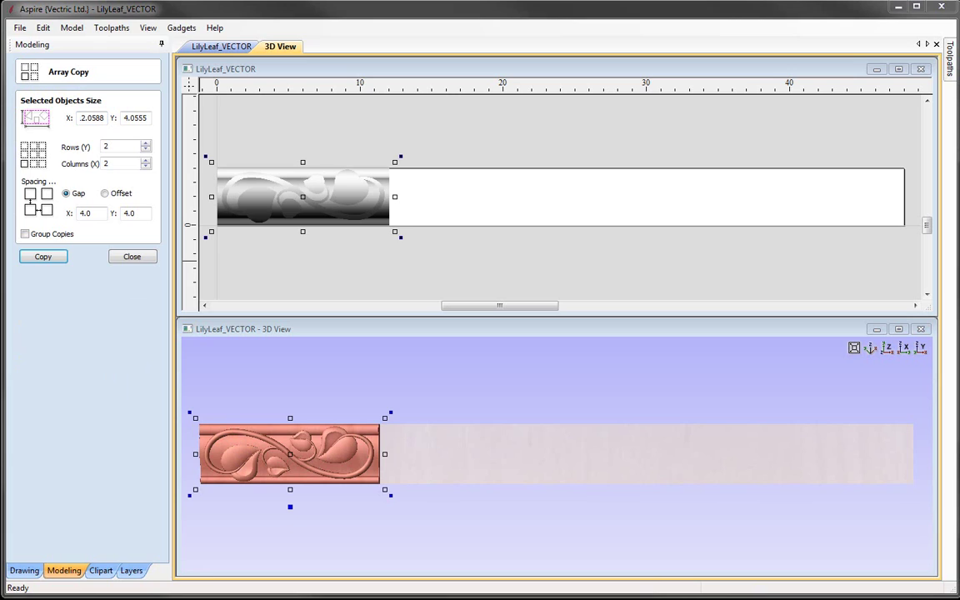
click(113, 147)
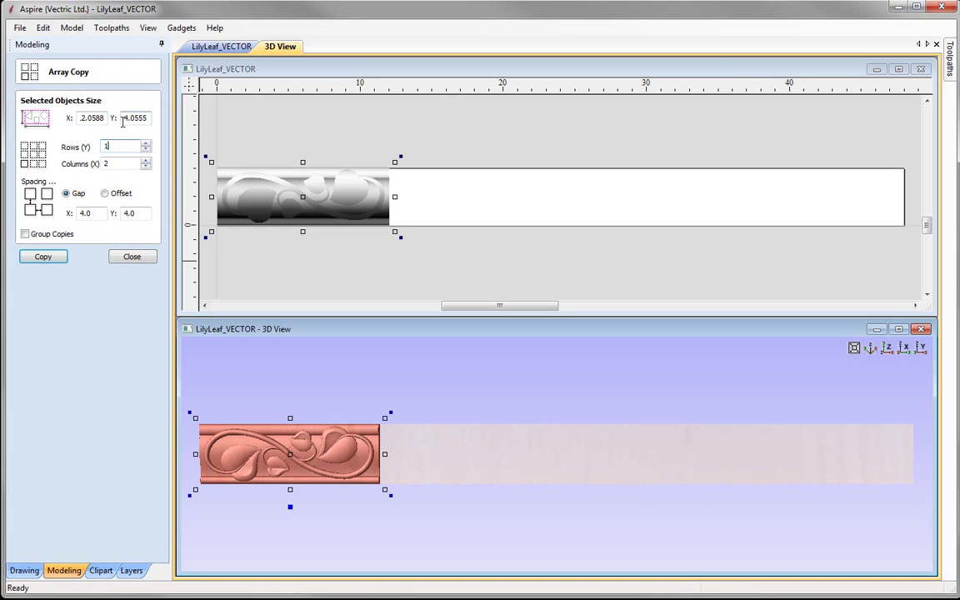
click(119, 163)
click(105, 193)
drag(96, 212, 4, 208)
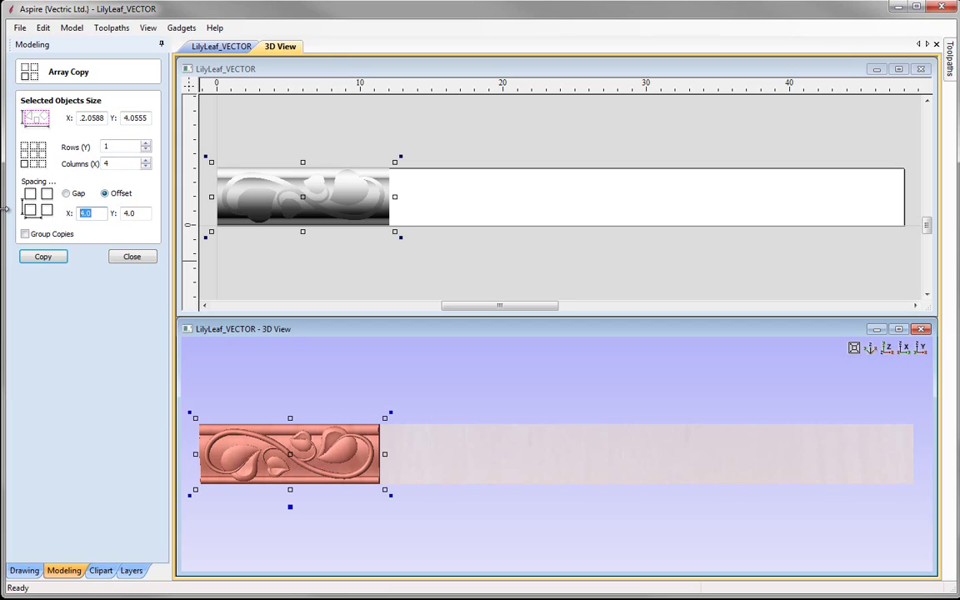
text(12)
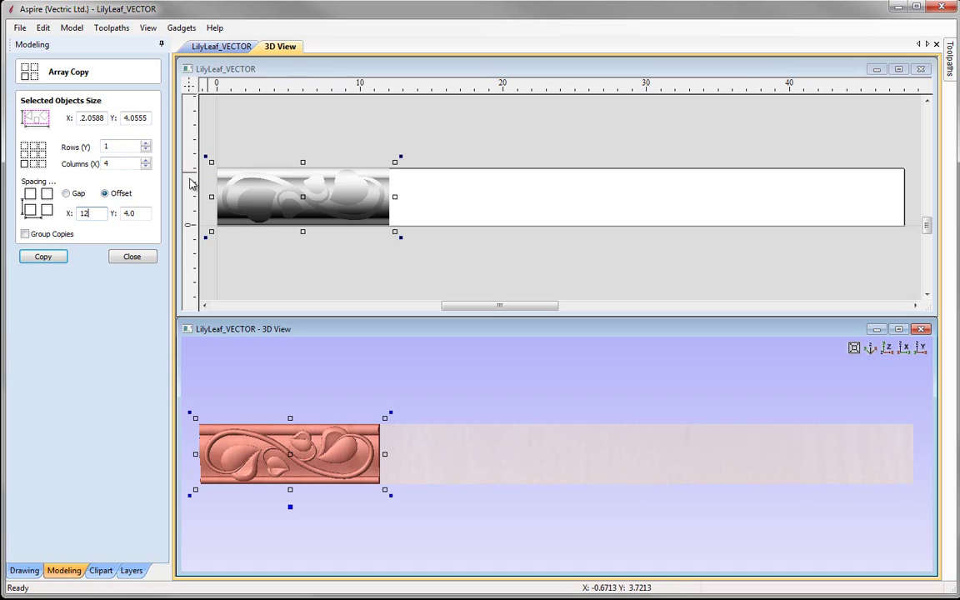
drag(136, 214, 97, 212)
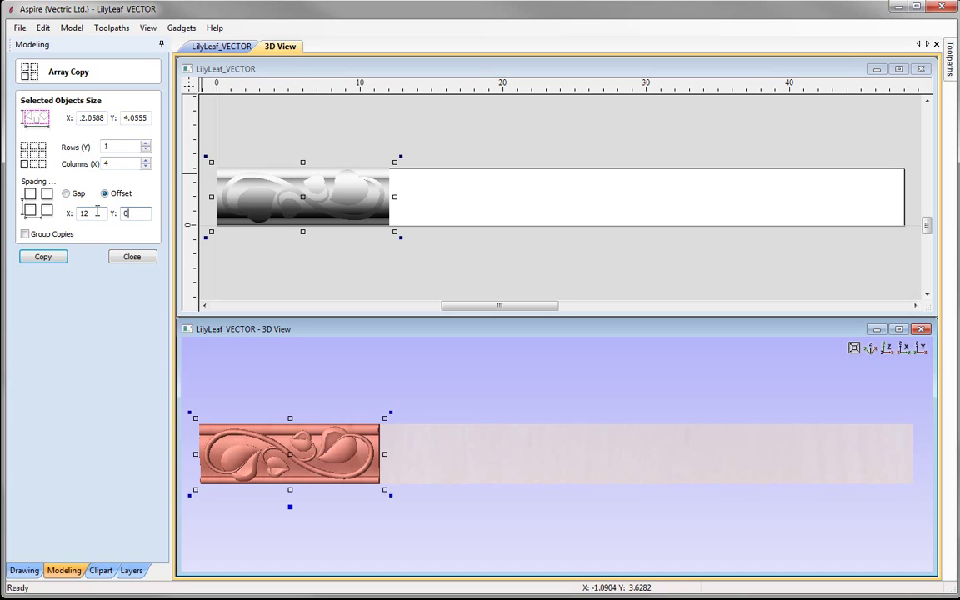
click(44, 260)
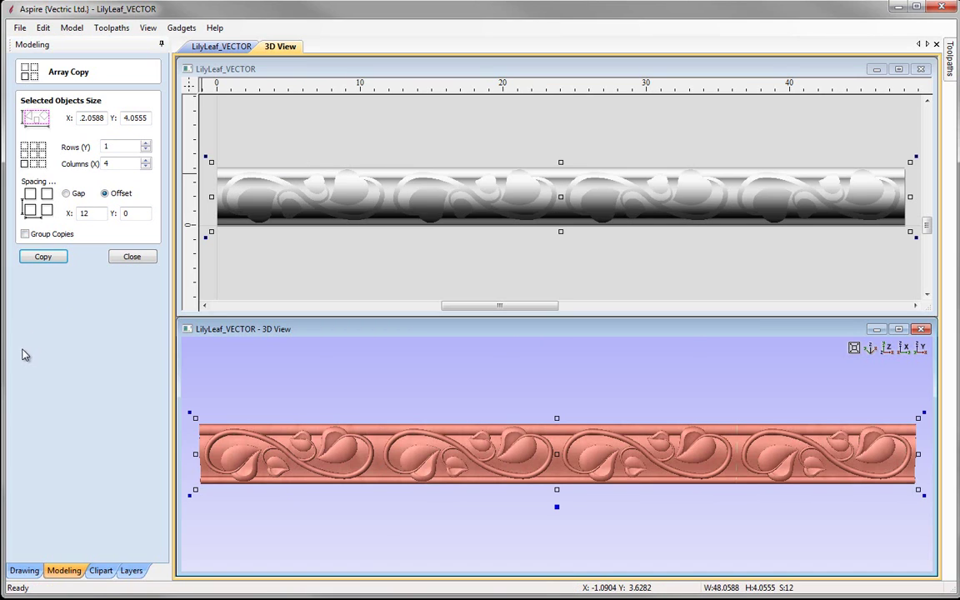
Step: Examine the arrayed molding at an angle, picking out the leaf designs in the second and fourth sections
drag(634, 518, 346, 440)
click(489, 513)
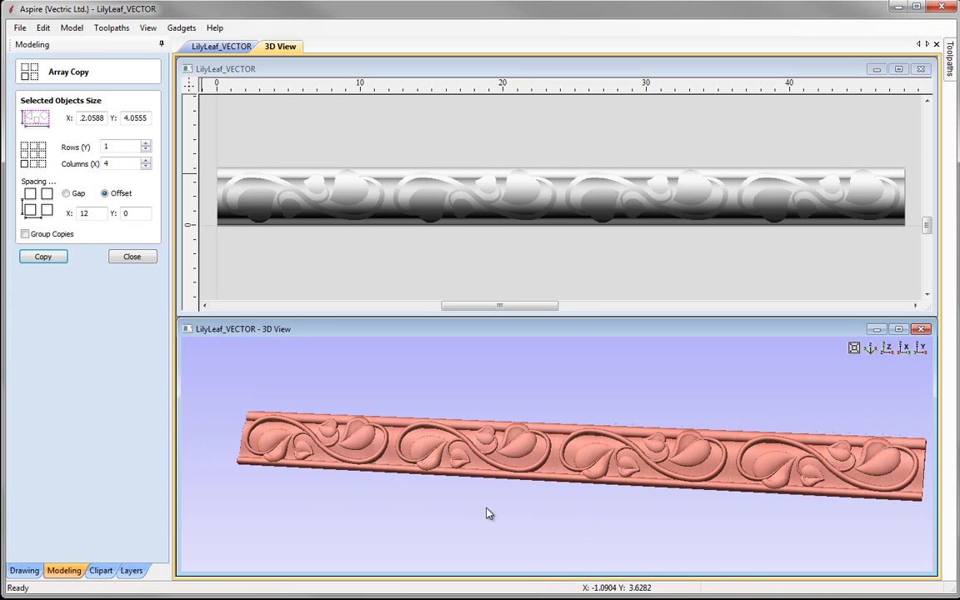
drag(556, 504, 525, 508)
drag(600, 503, 338, 454)
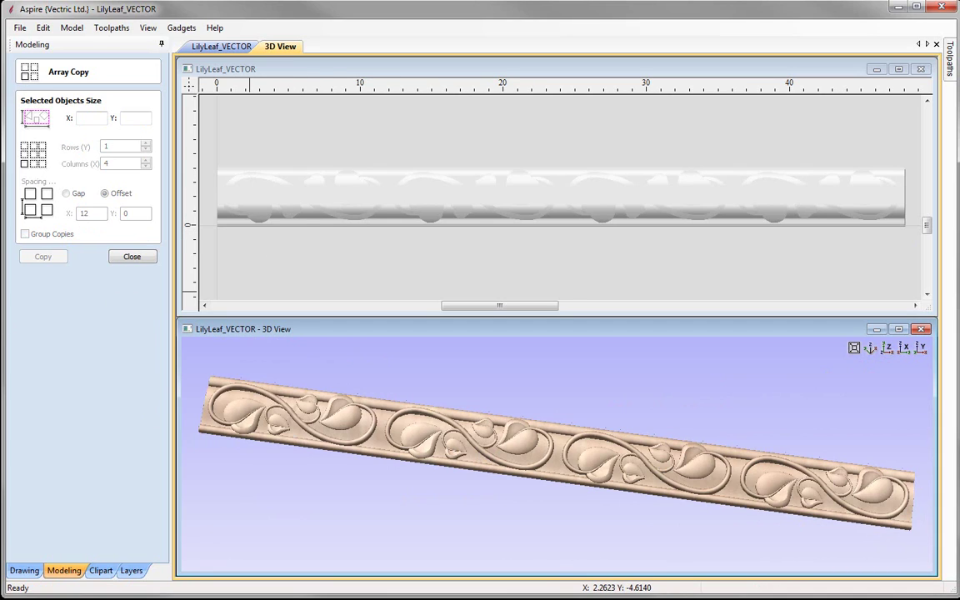
drag(387, 521, 325, 496)
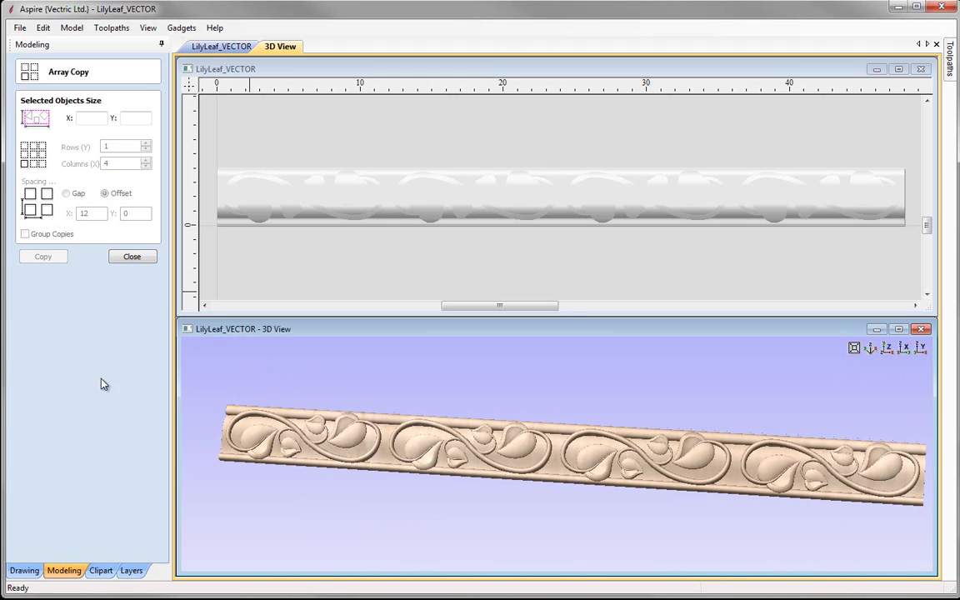
click(425, 457)
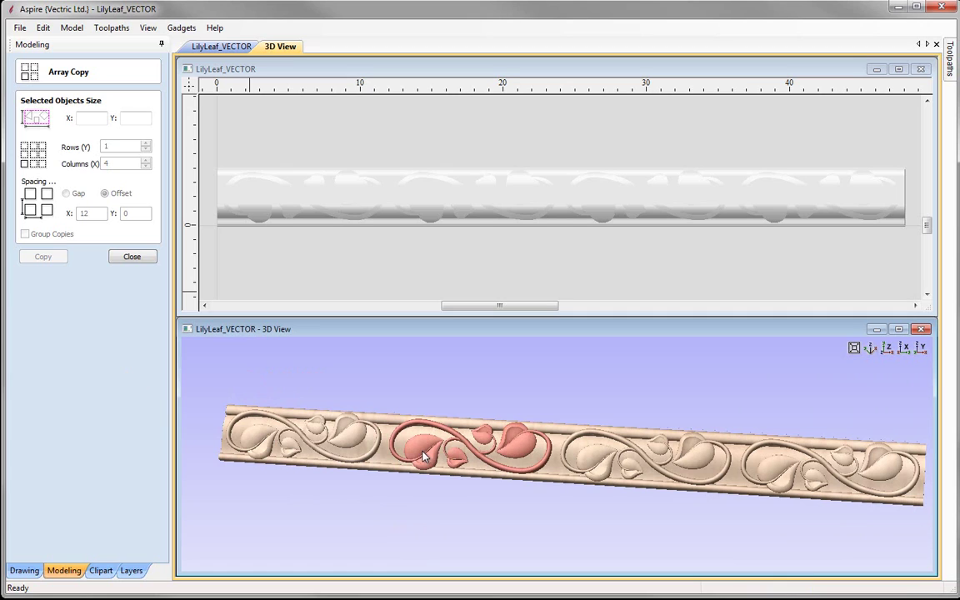
shift+click(774, 473)
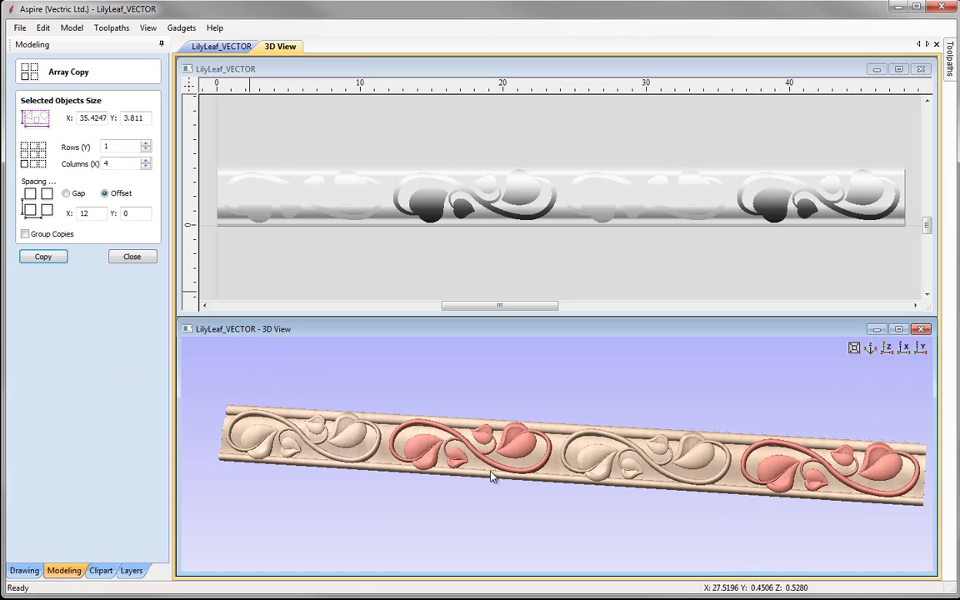
click(606, 533)
Step: Close the array settings and undo the array copy
click(131, 256)
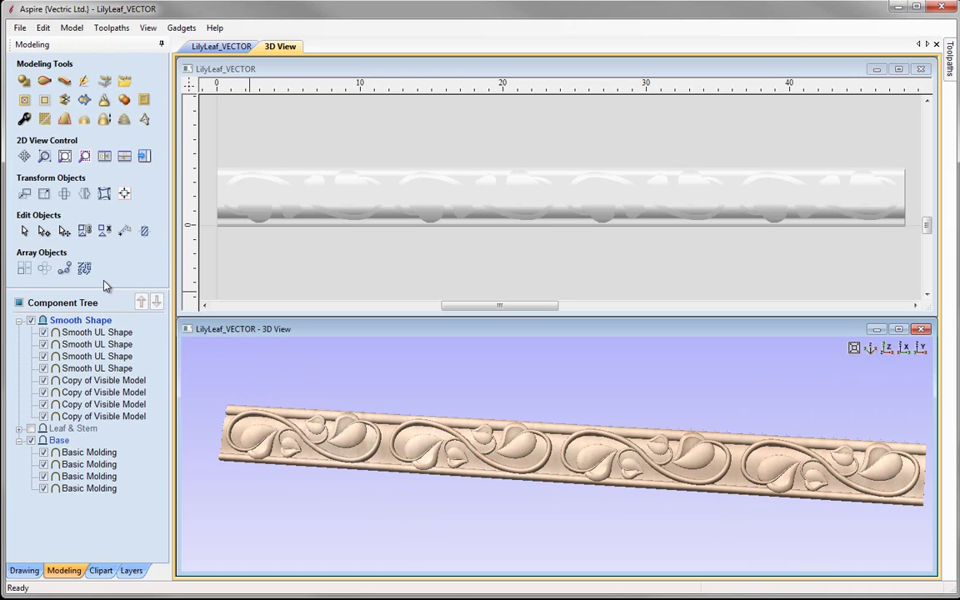
click(40, 26)
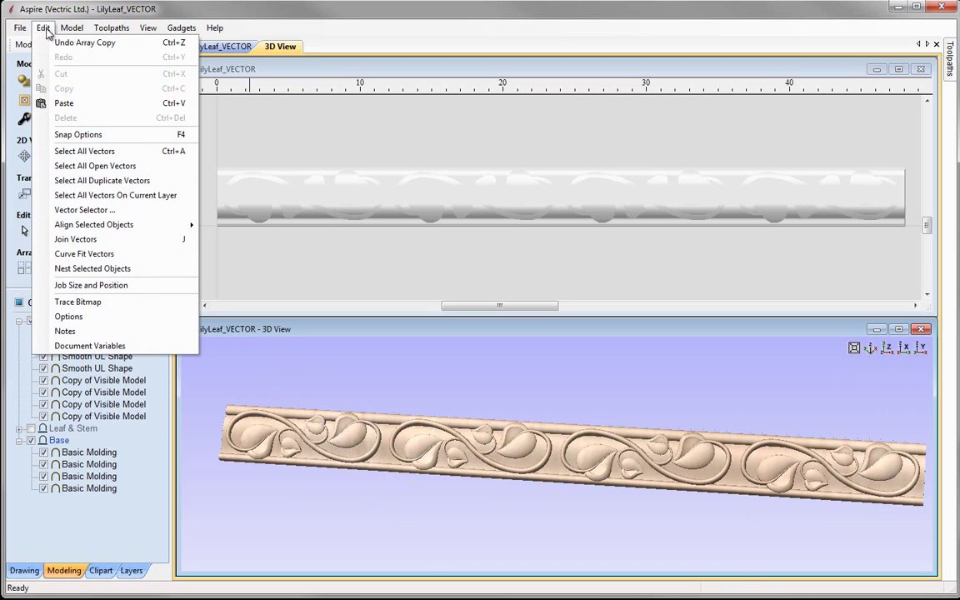
click(63, 45)
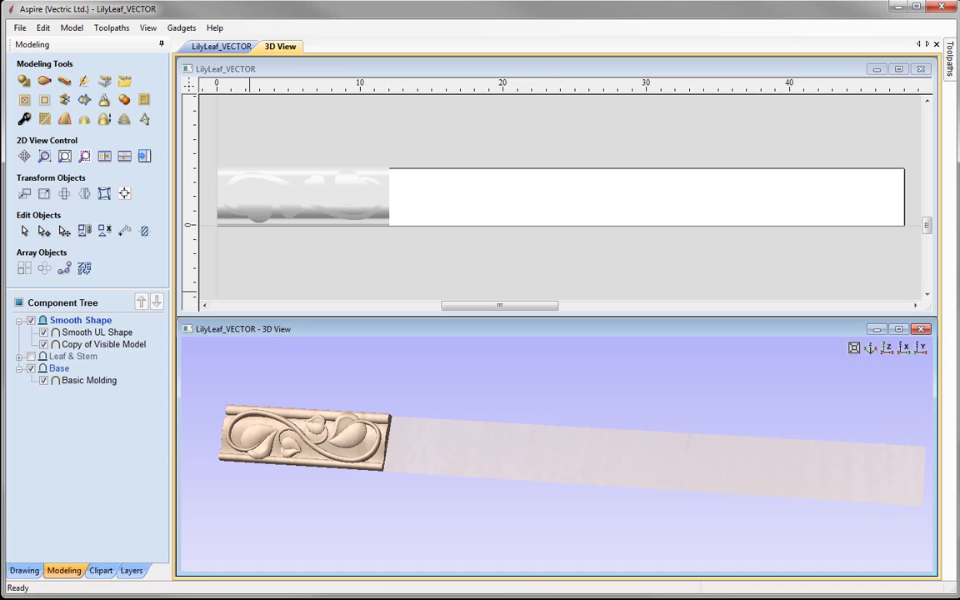
Step: Insert a new level in the Component Tree and name it Alternate Array
right_click(72, 322)
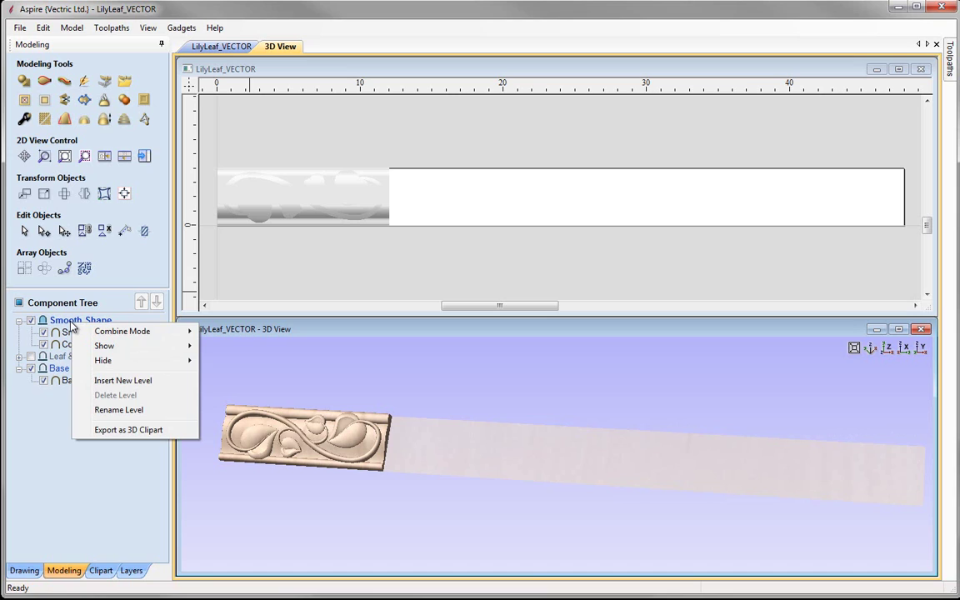
click(125, 381)
right_click(67, 324)
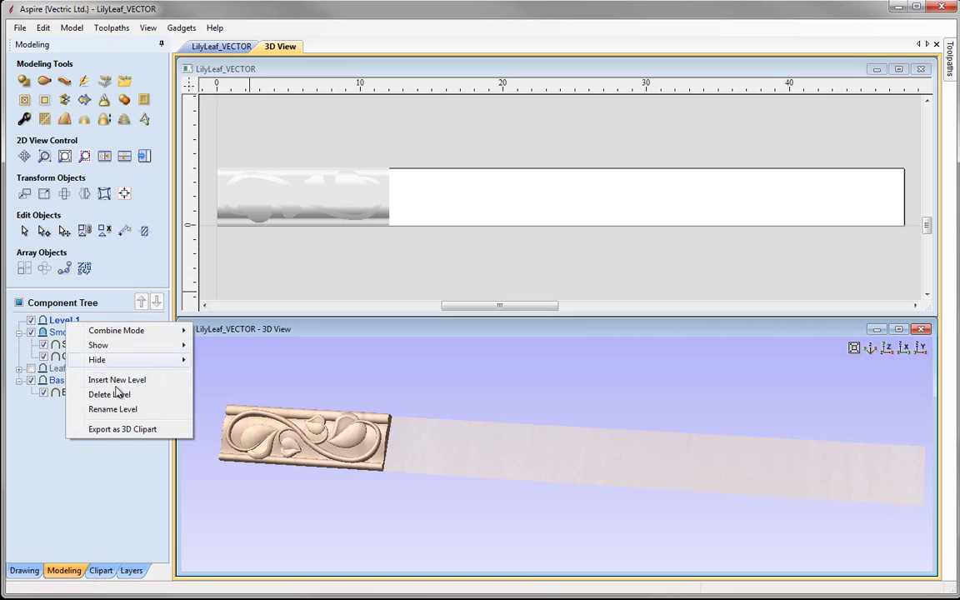
click(121, 411)
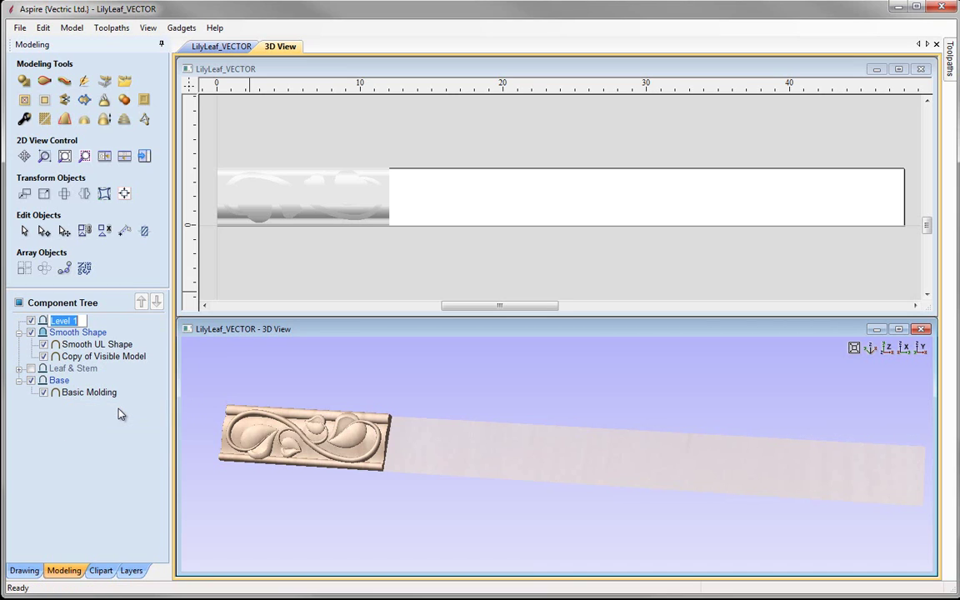
text(Alternate Array)
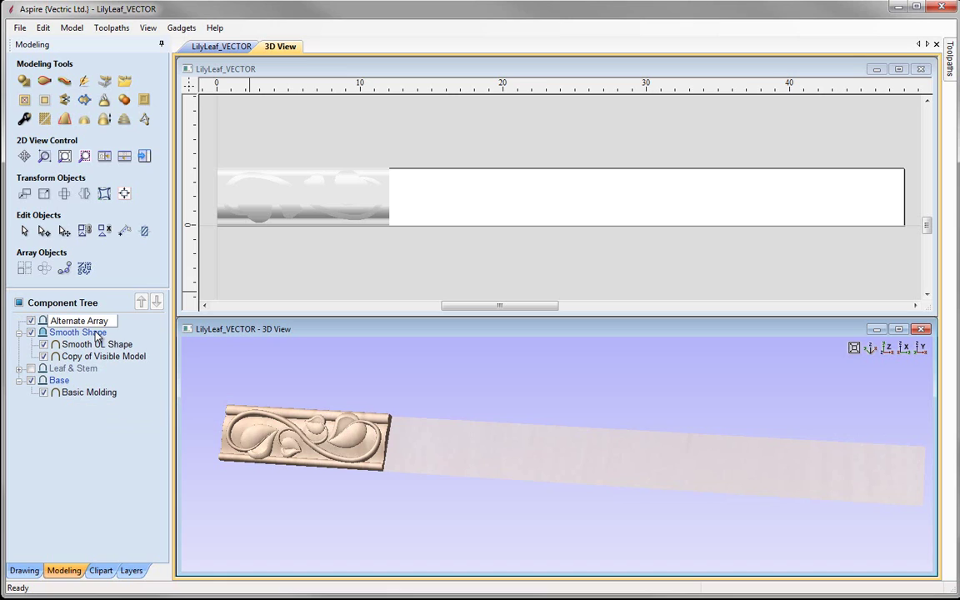
mouse_move(96, 337)
key(Return)
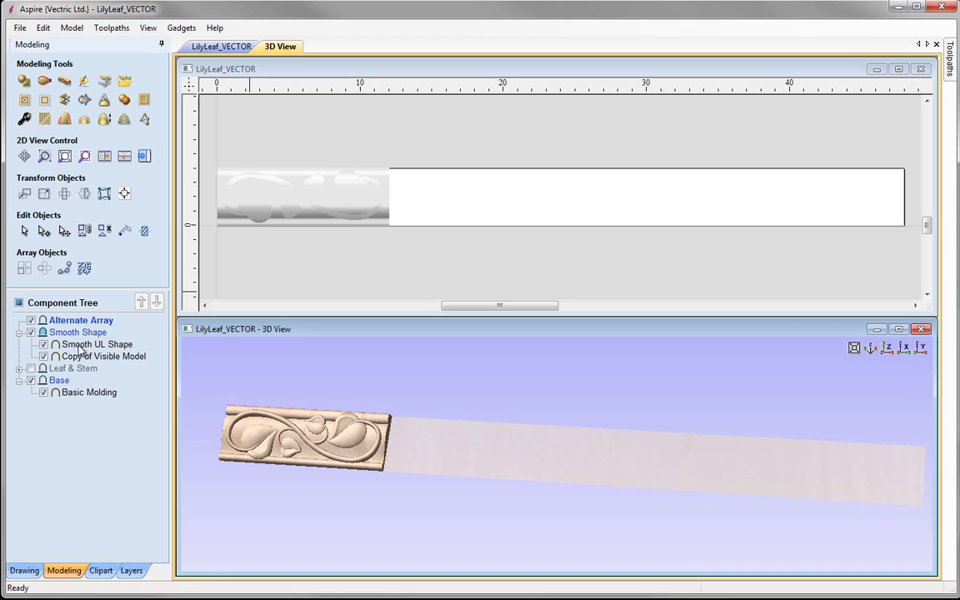
Step: With the Base level hidden, create a component from the visible model in Alternate Array, and hide the Smooth Shape level
click(31, 380)
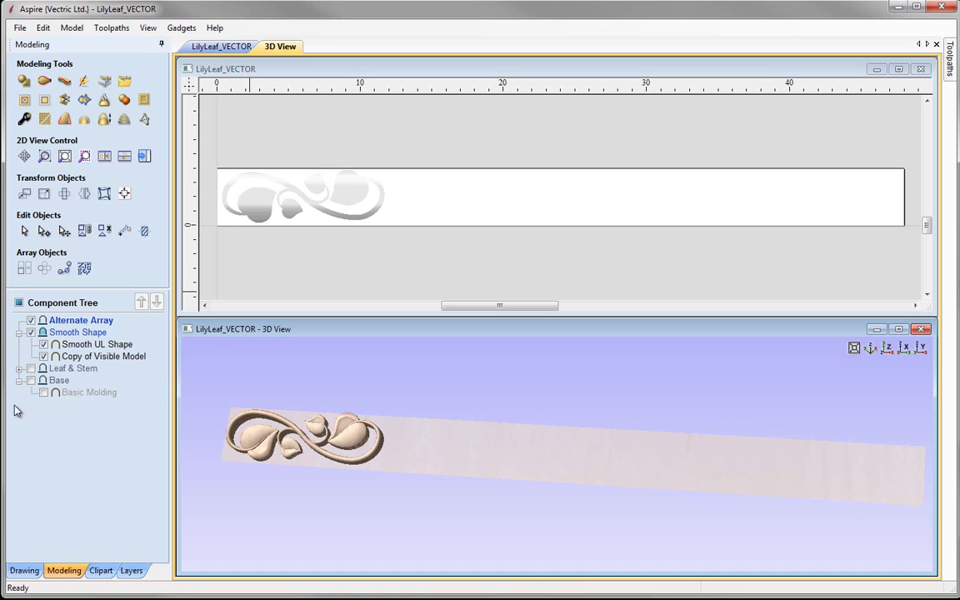
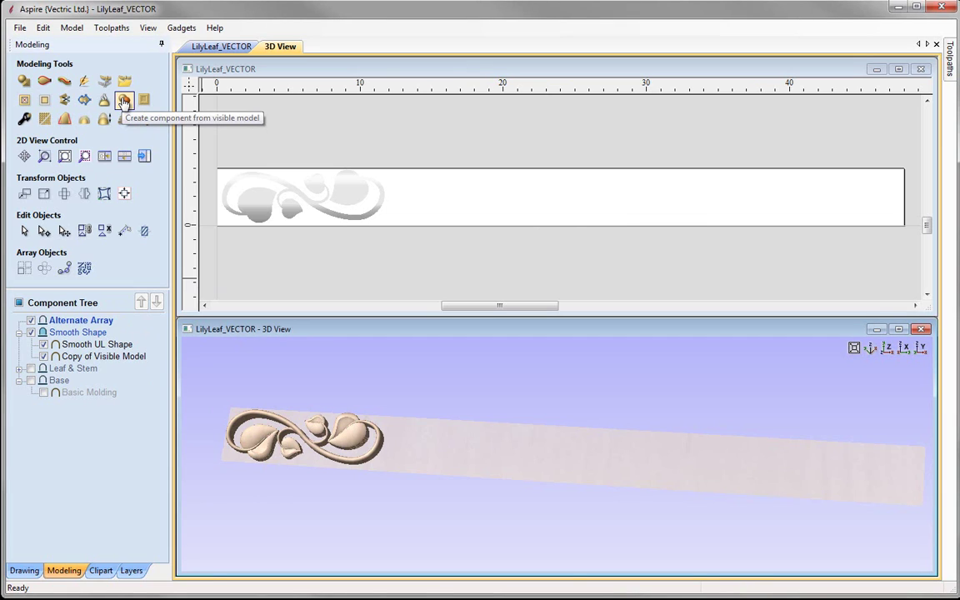
click(124, 100)
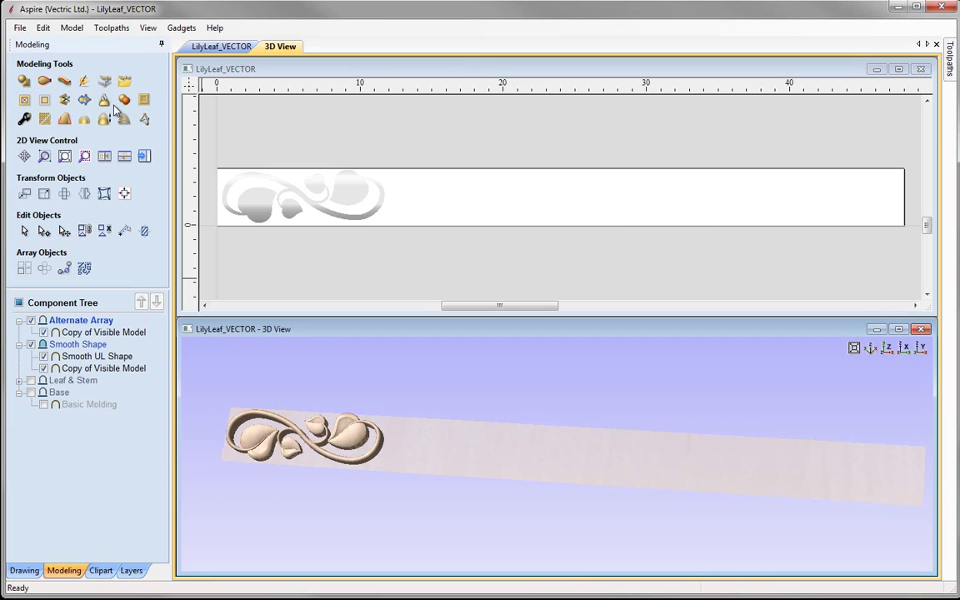
click(31, 344)
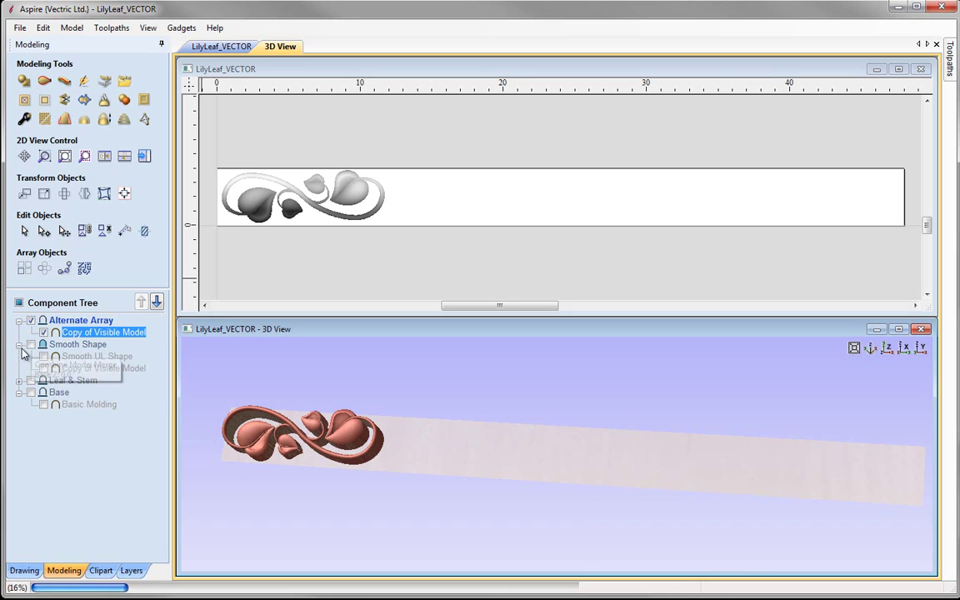
click(108, 333)
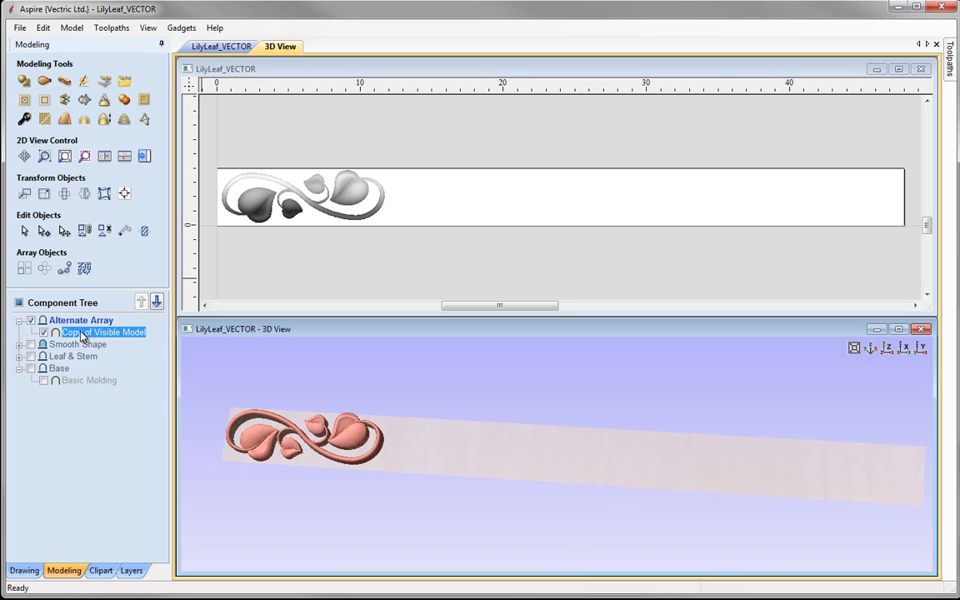
Step: Show the Base level and give the Alternate Array level the same combine mode as the Smooth Shape level
click(31, 369)
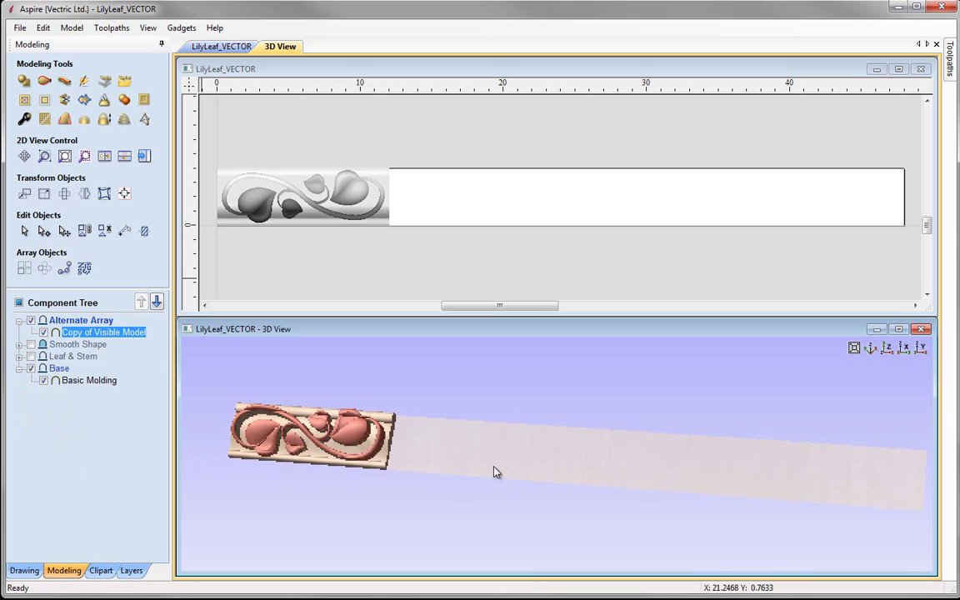
right_click(99, 327)
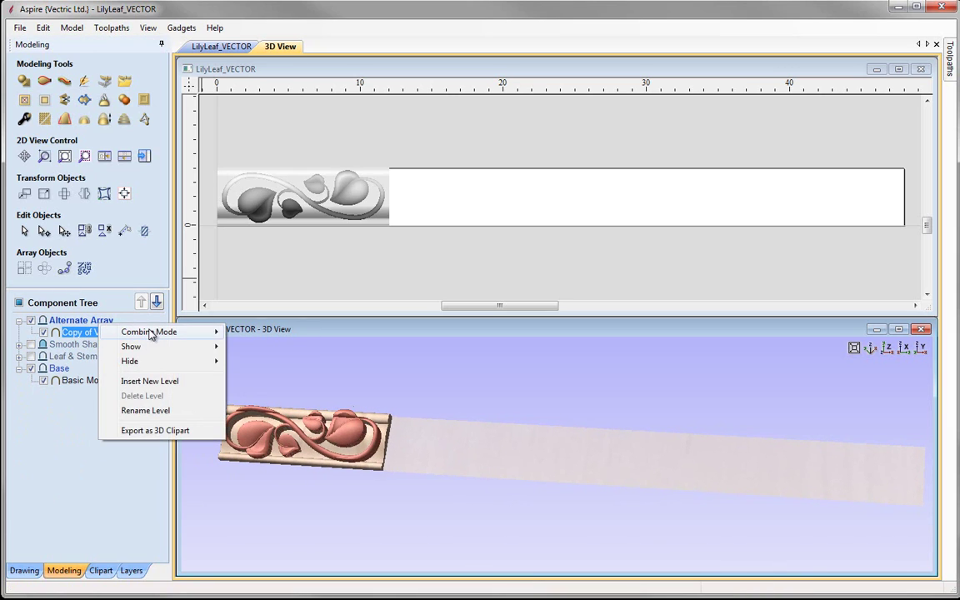
mouse_move(148, 331)
click(255, 362)
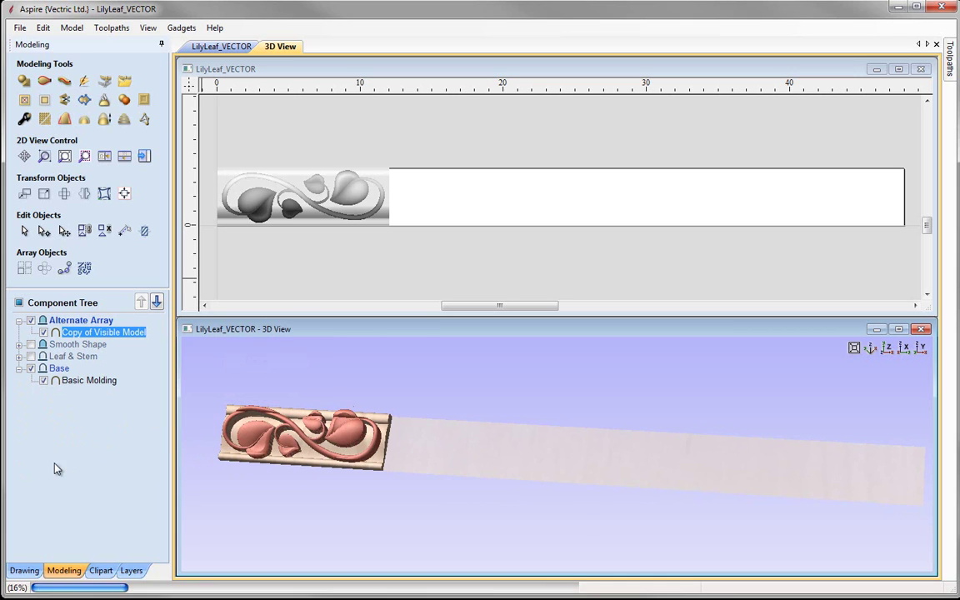
drag(267, 499, 450, 450)
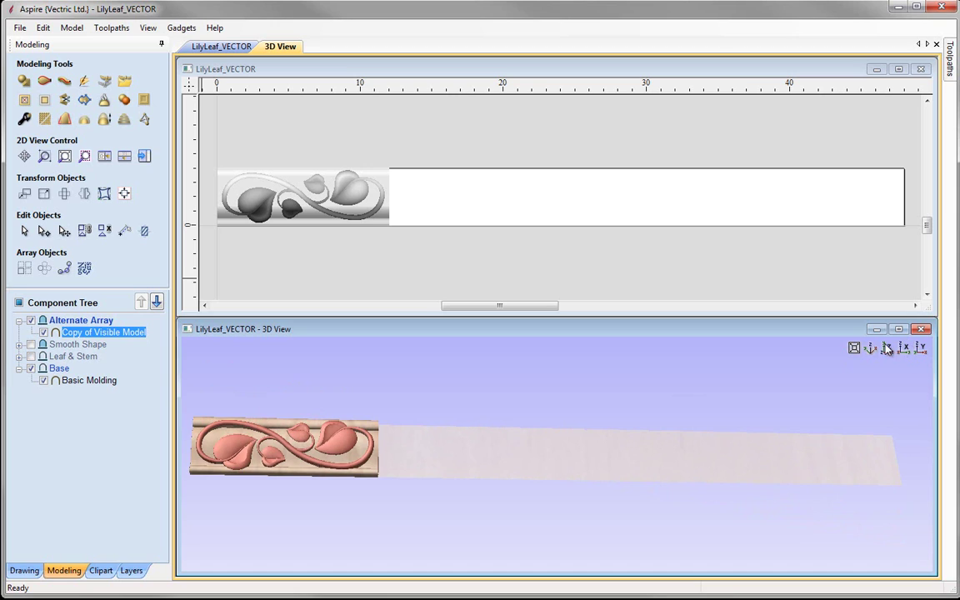
click(886, 347)
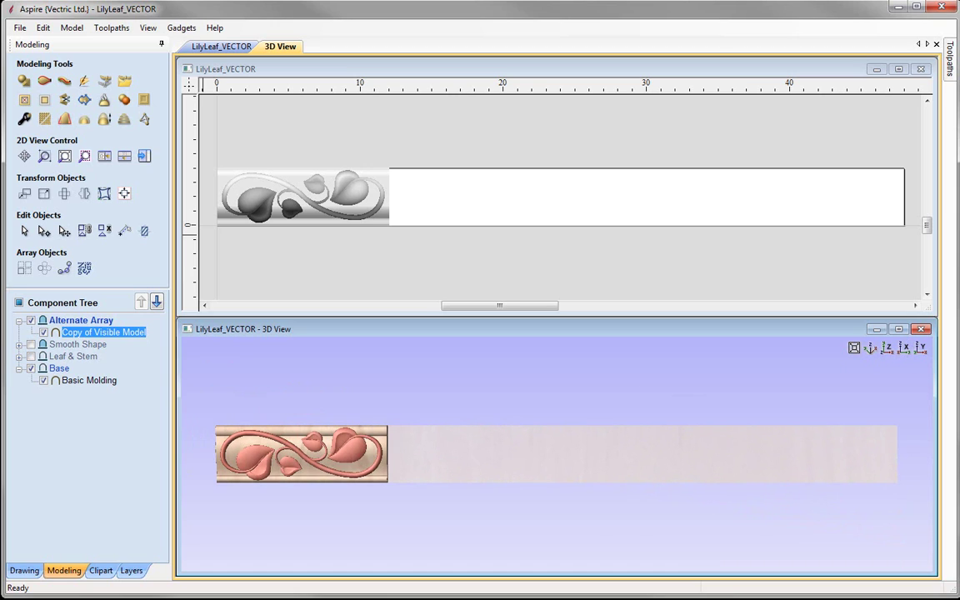
Step: Array copy the leaf component together with Basic Molding in 1 row and 4 columns, with a 12.0 X offset and 0.0 Y offset
click(110, 383)
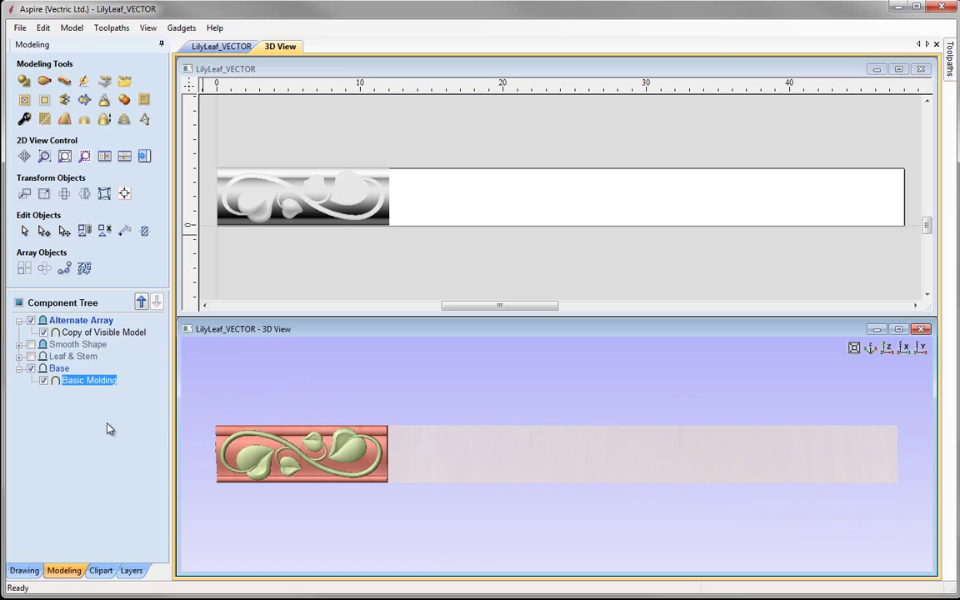
ctrl+click(98, 334)
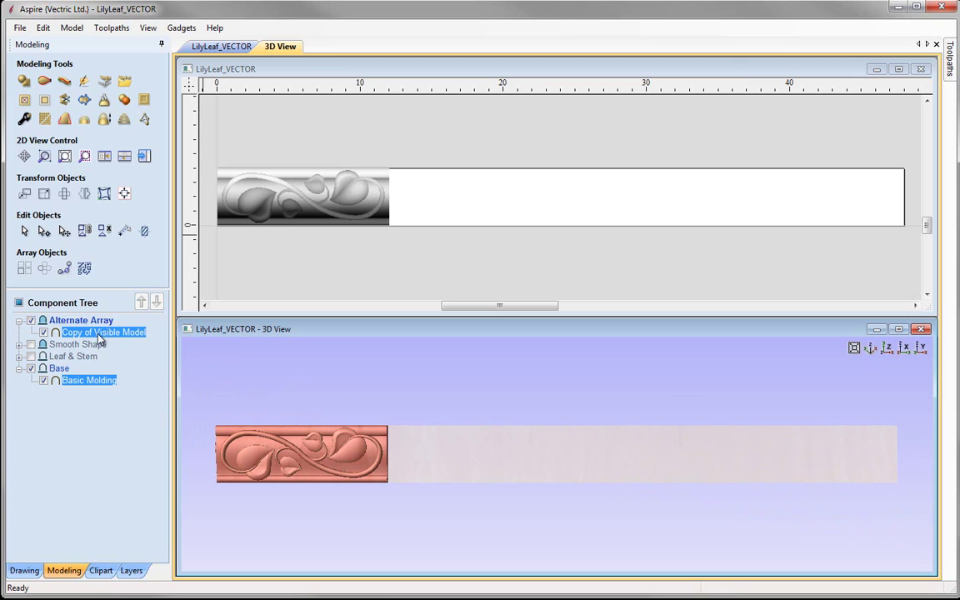
click(23, 269)
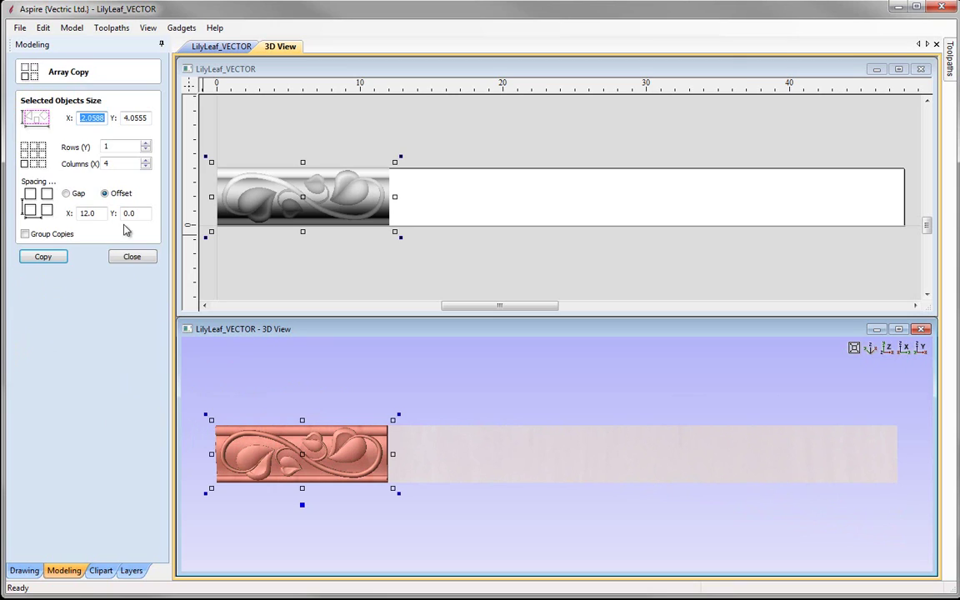
click(44, 260)
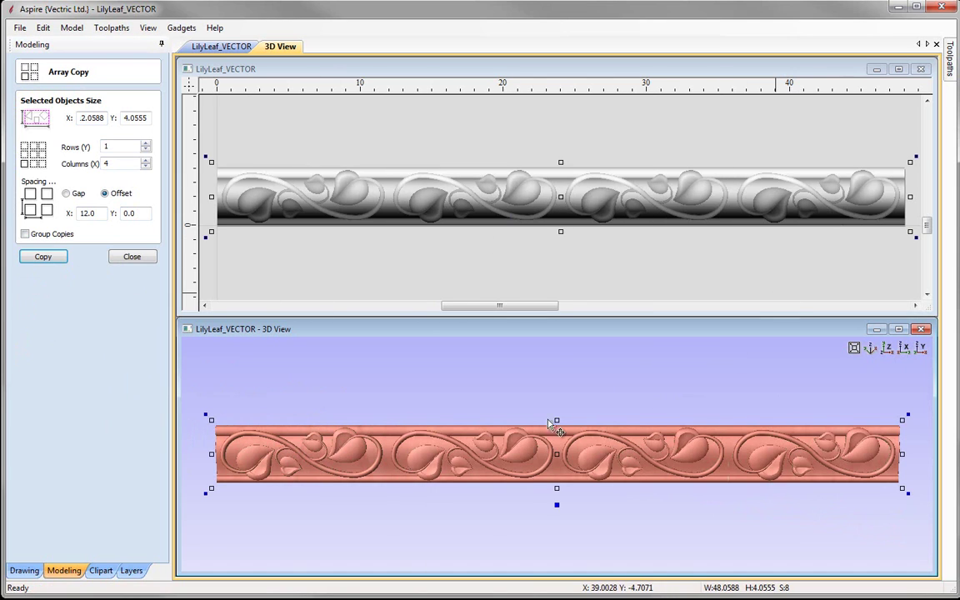
click(131, 258)
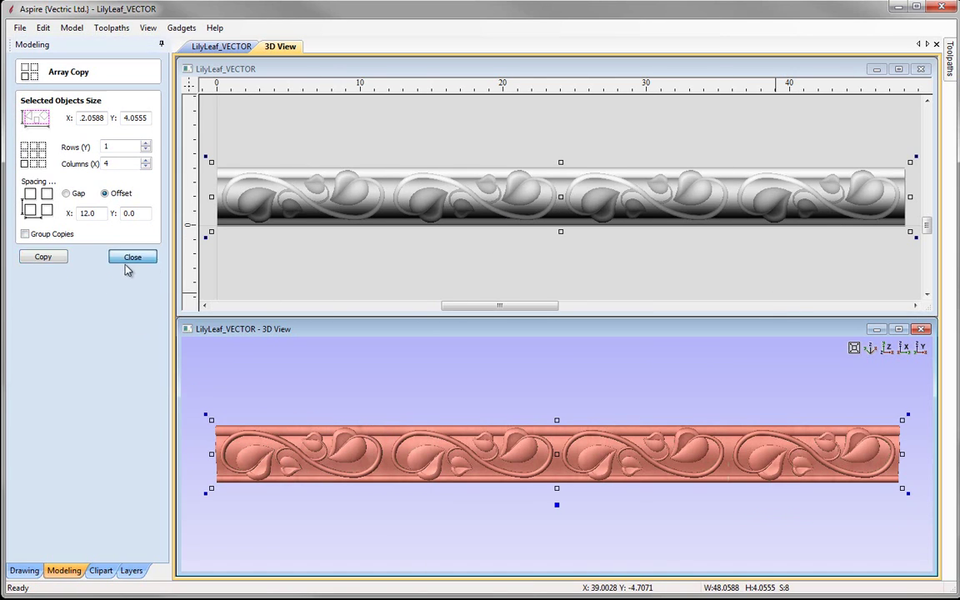
click(55, 515)
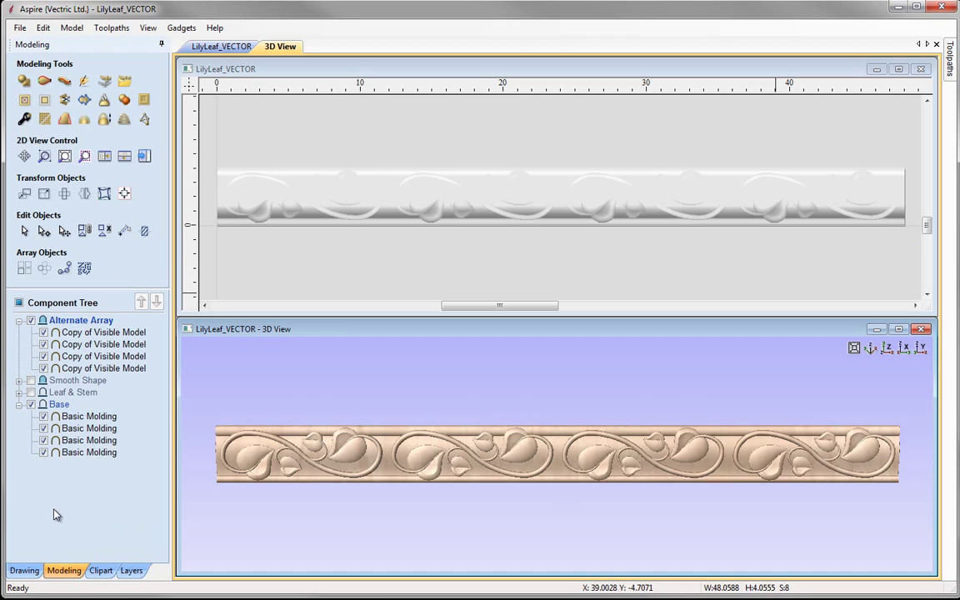
Step: Flip the leaf designs in the second and fourth sections horizontally as a pair, without using the job center or creating a mirrored copy
click(425, 469)
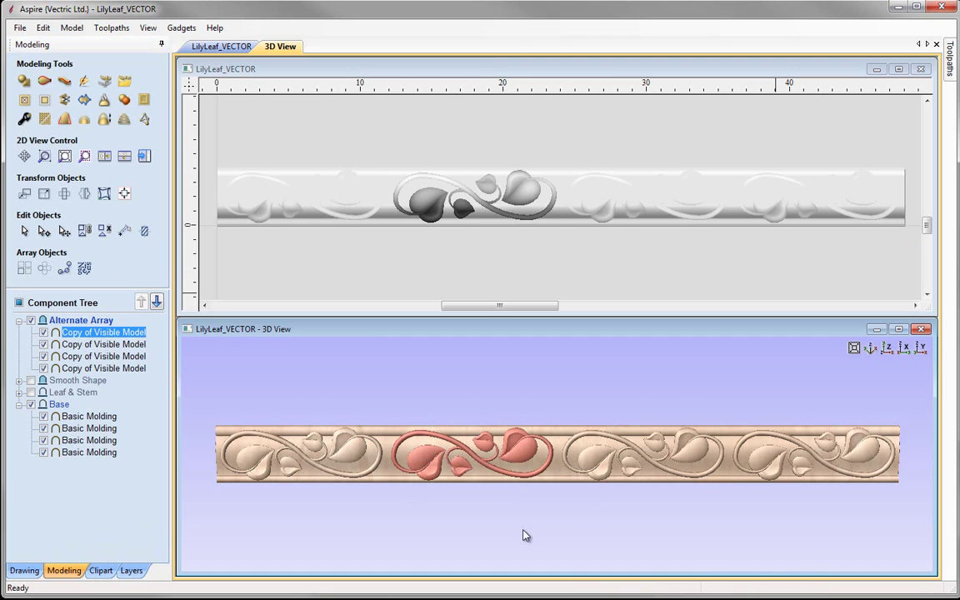
shift+click(765, 476)
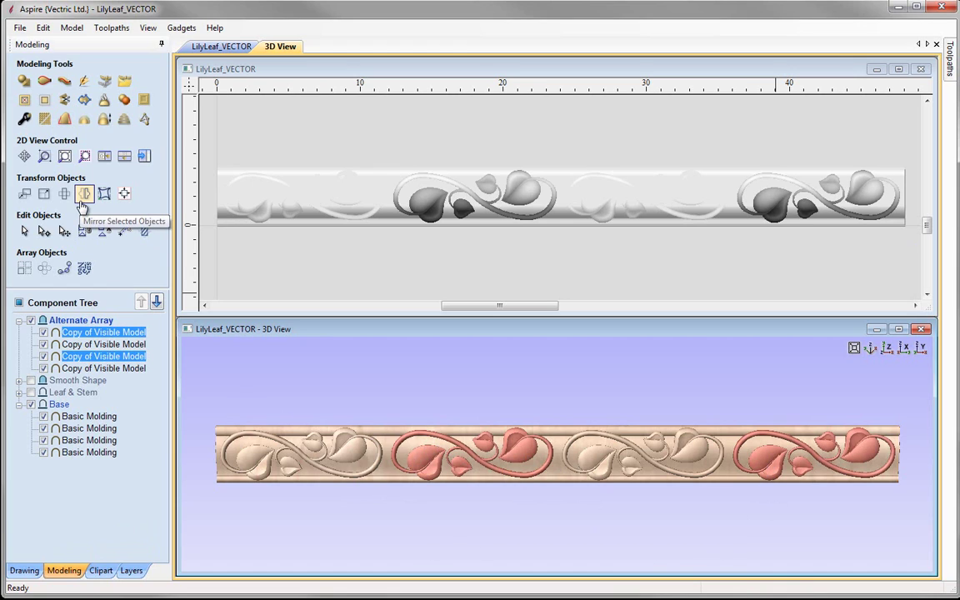
click(83, 200)
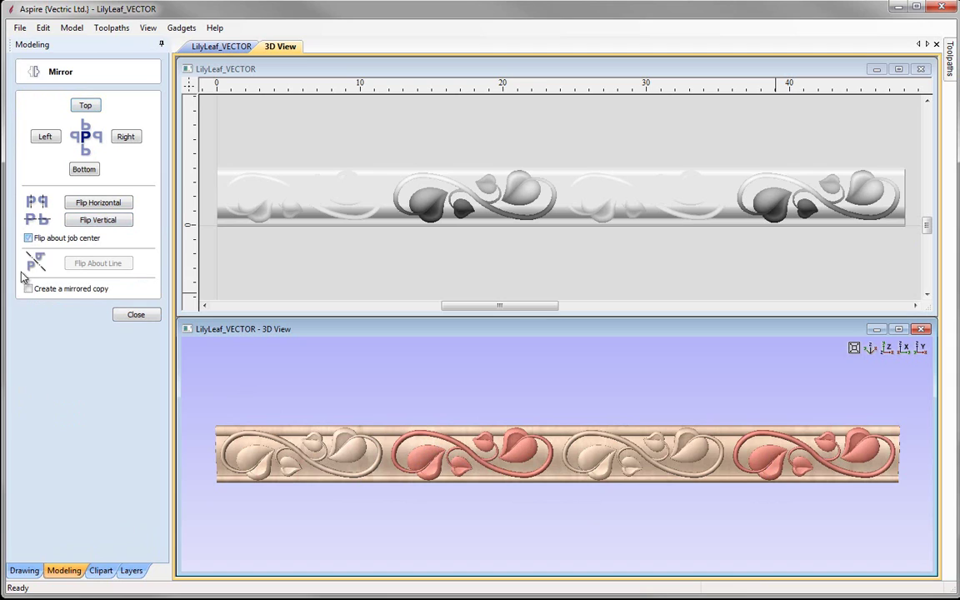
click(28, 238)
click(99, 205)
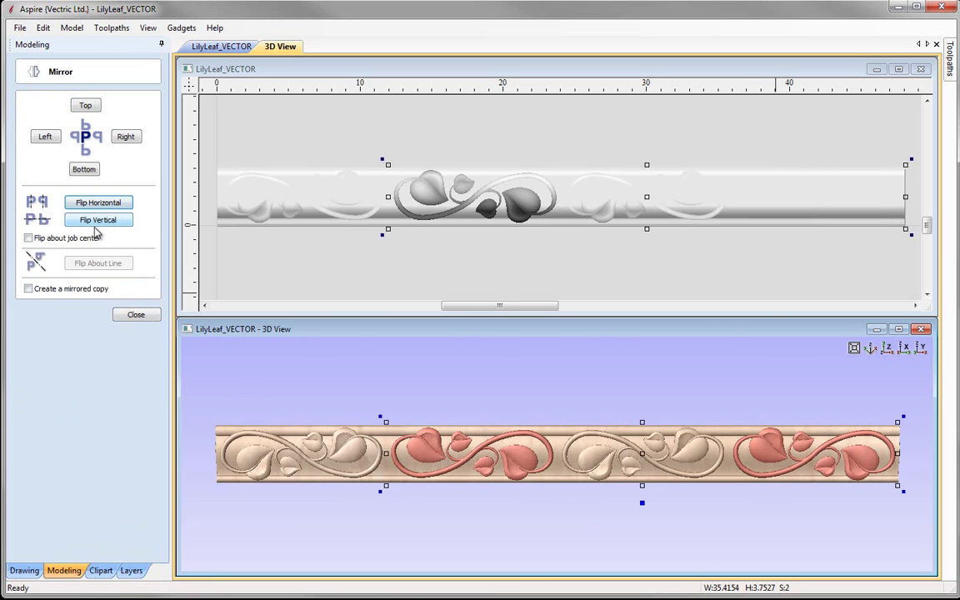
click(130, 314)
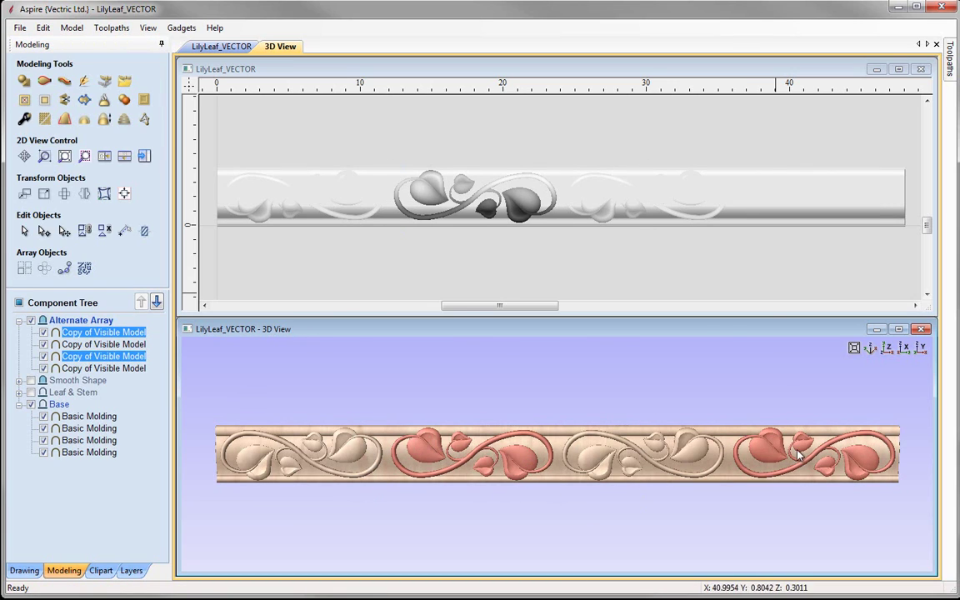
click(773, 411)
drag(773, 411, 900, 412)
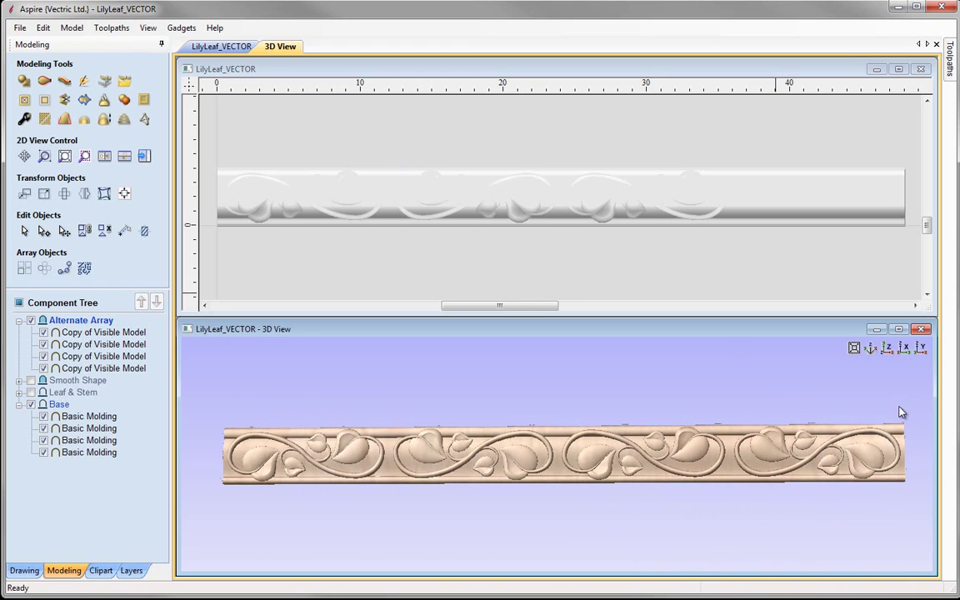
click(888, 348)
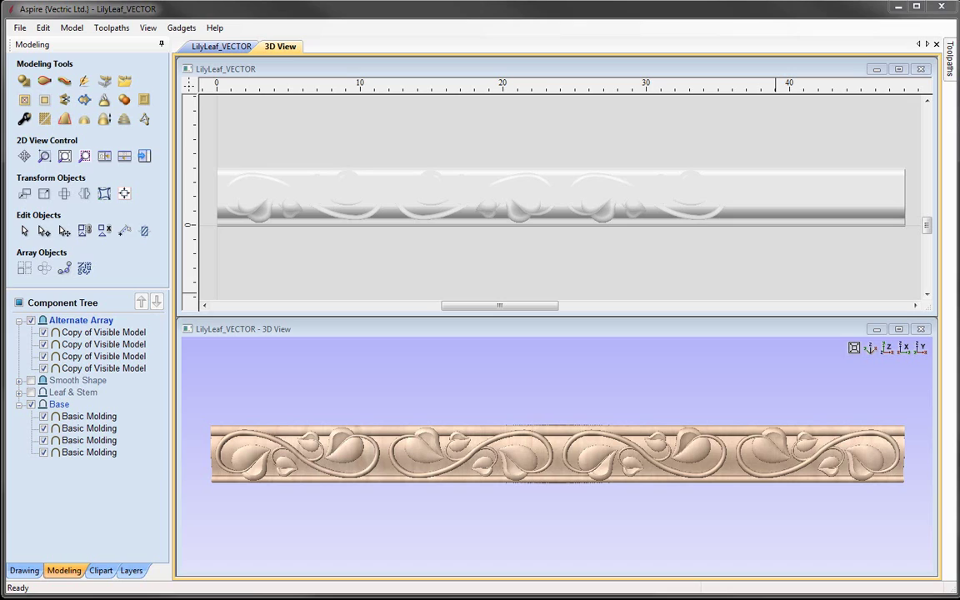
Step: Insert a new level in the Component Tree and name it Arch
right_click(86, 327)
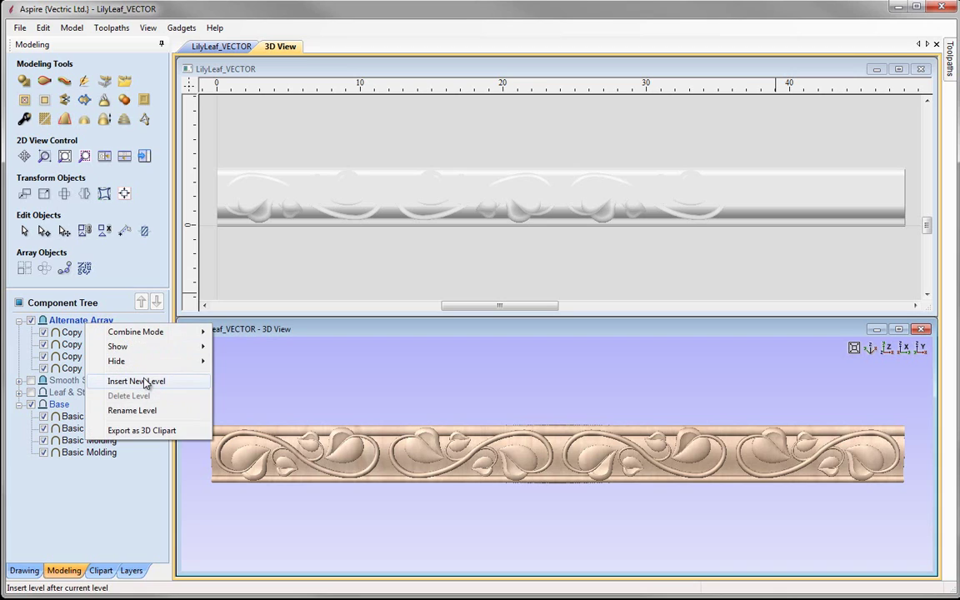
click(129, 381)
right_click(71, 321)
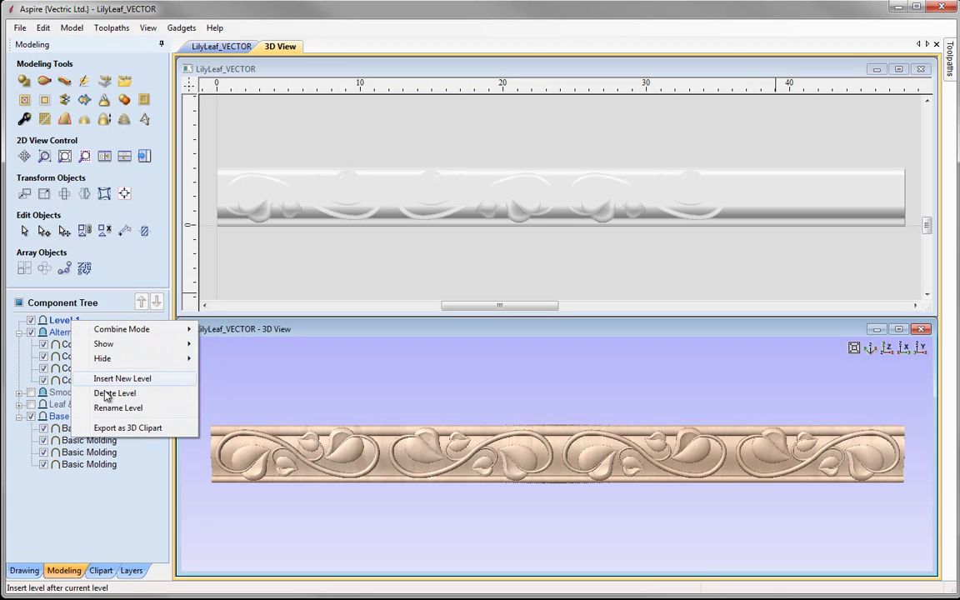
click(109, 409)
text(Arch)
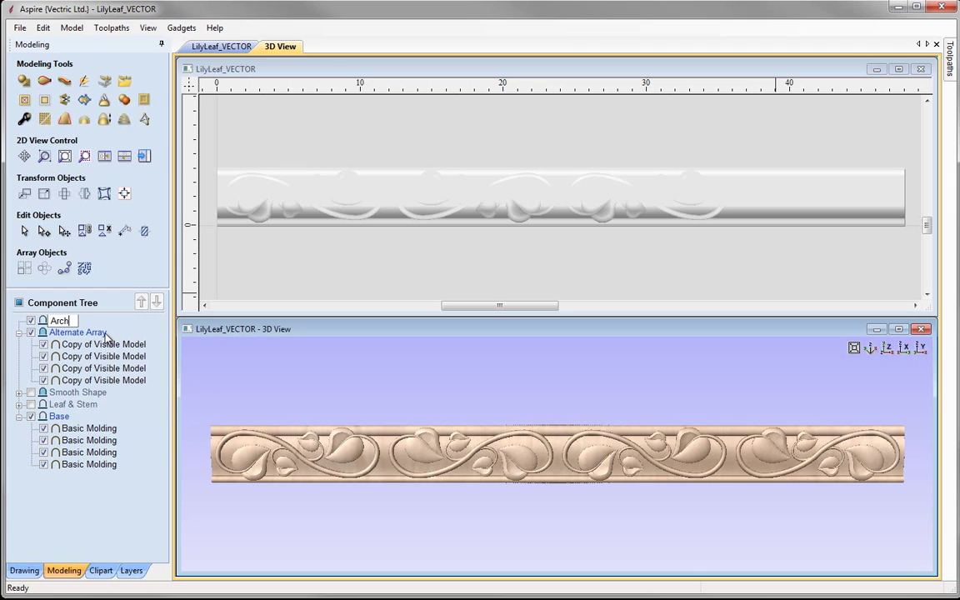
key(Return)
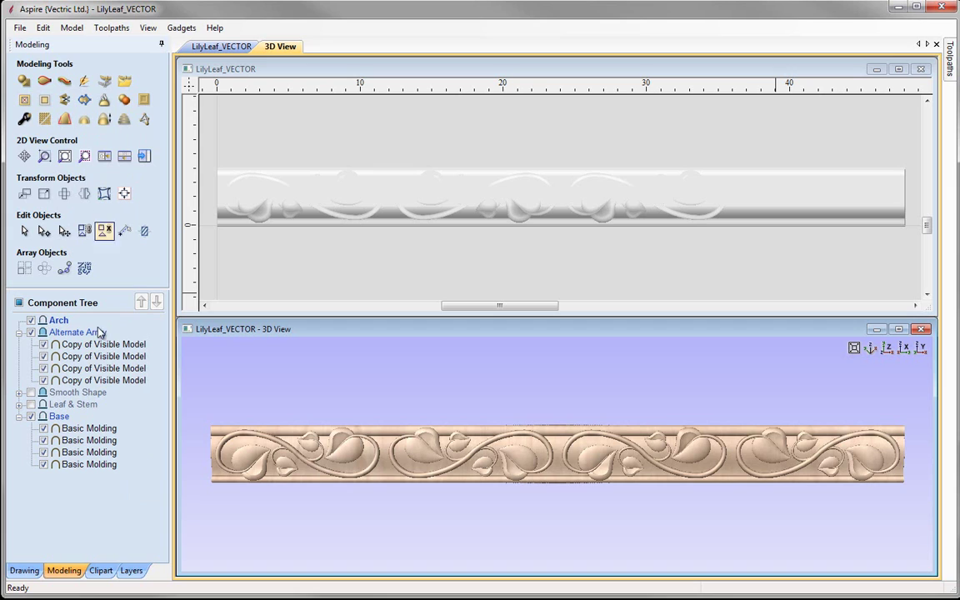
Step: Create a component from the visible model in the Arch level, and hide the Alternate Array and Base levels
click(124, 100)
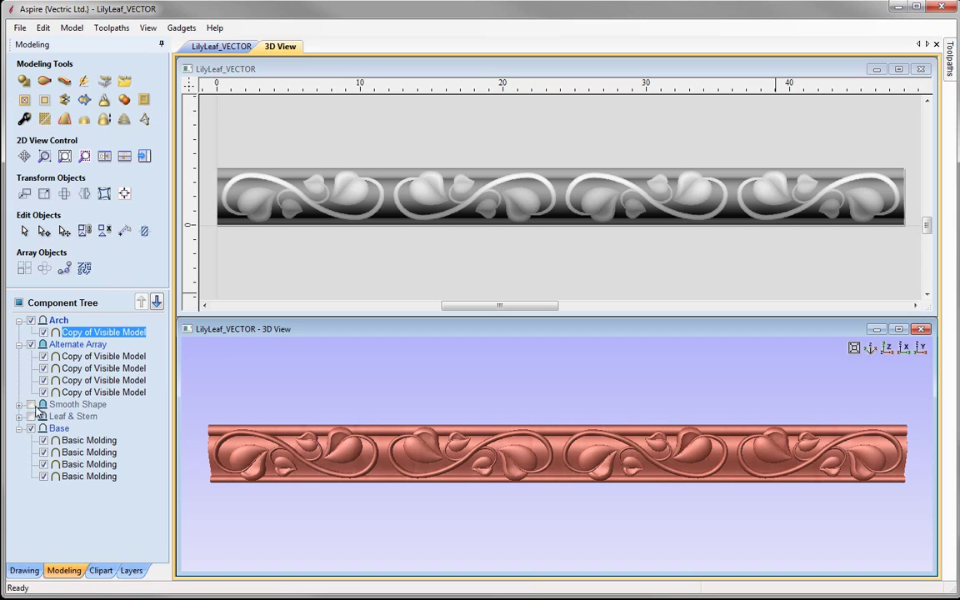
click(19, 429)
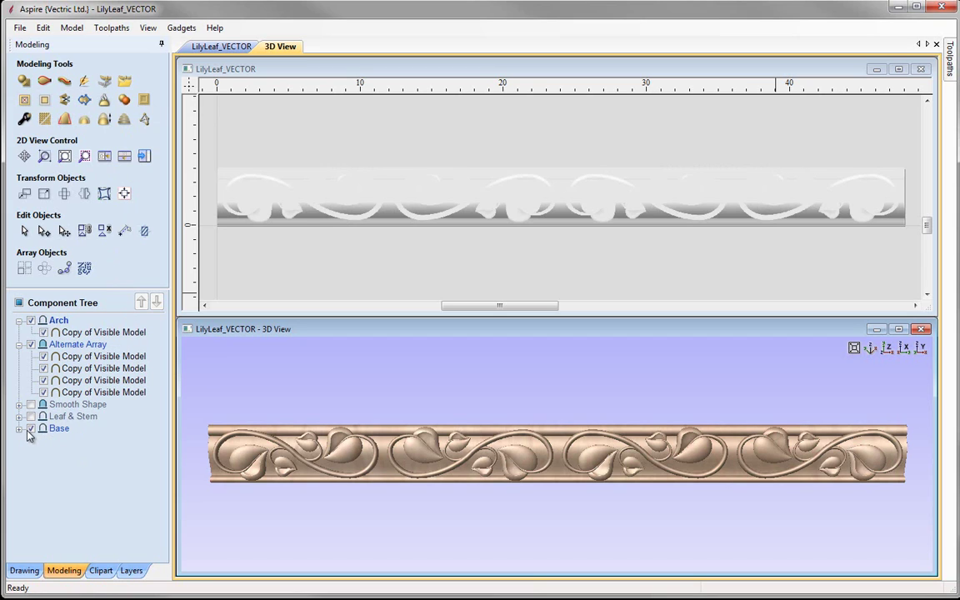
click(19, 344)
click(30, 344)
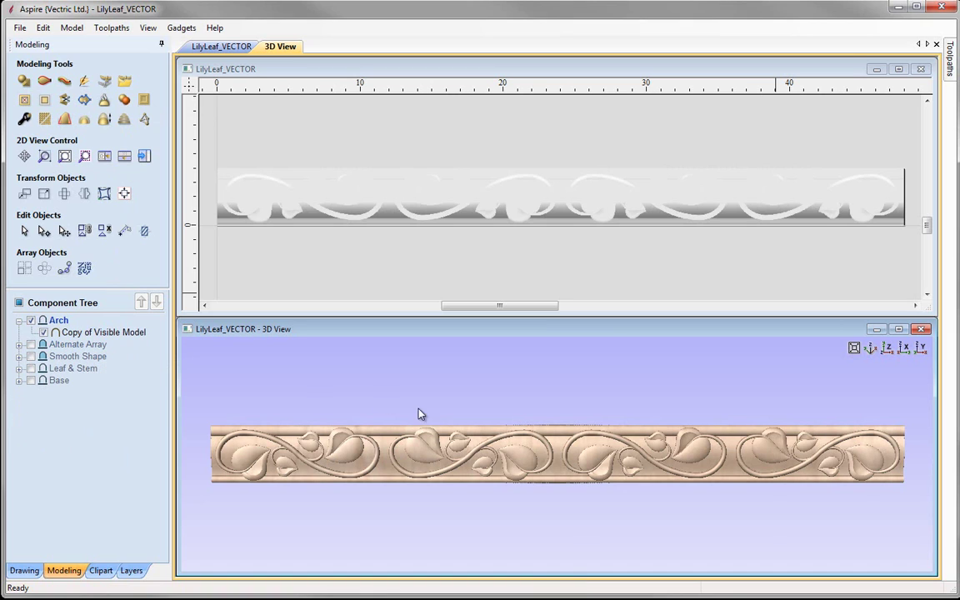
click(440, 430)
drag(514, 476, 542, 463)
click(887, 348)
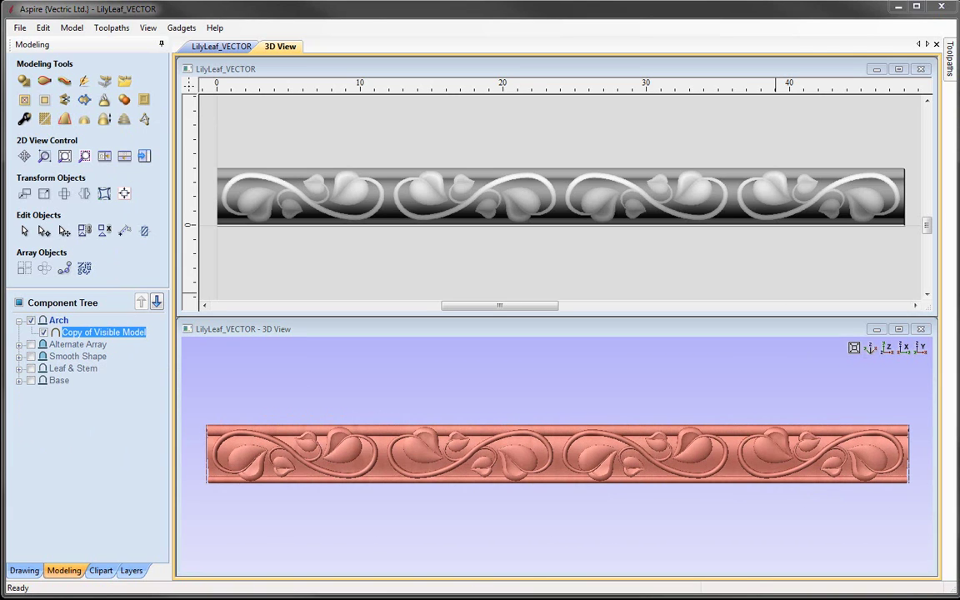
Step: Resize the job to 40 inches wide and 20 inches high without scaling the design
click(14, 570)
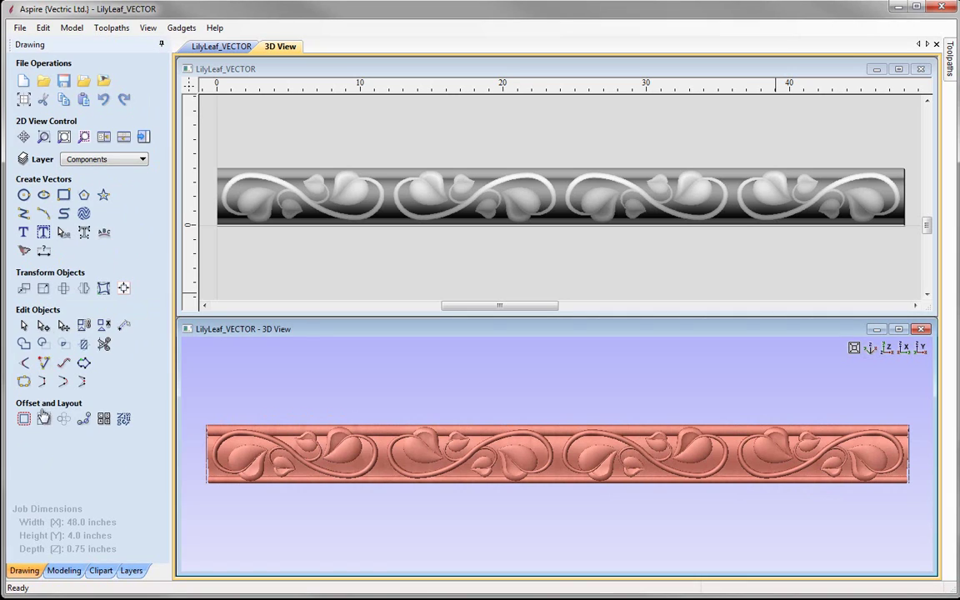
click(25, 100)
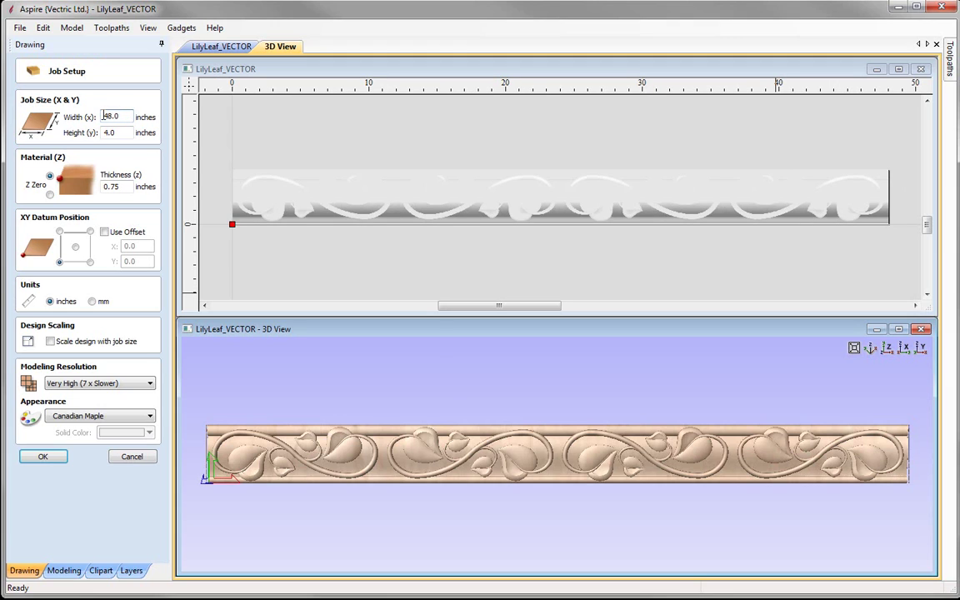
text(40)
key(Tab)
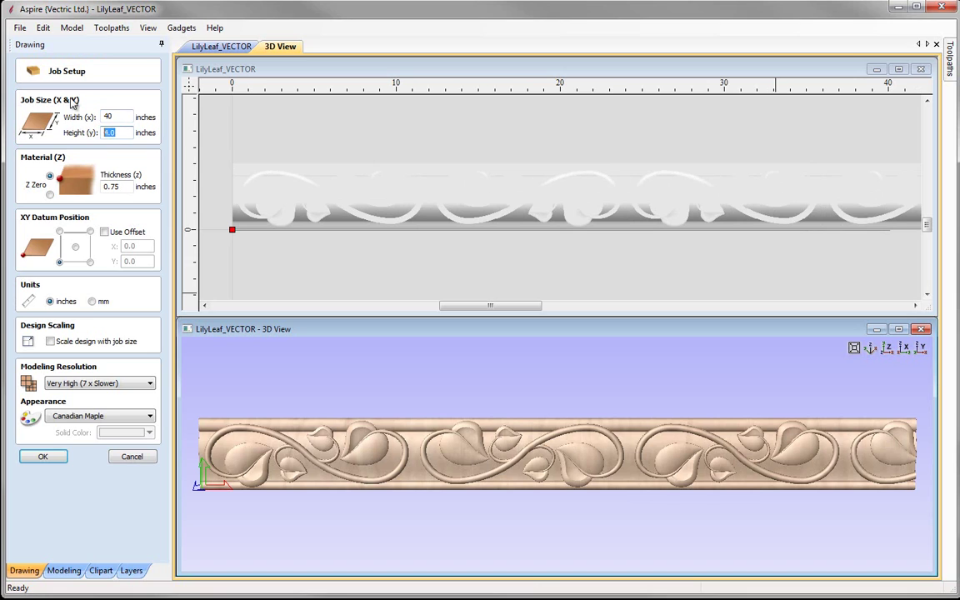
click(42, 459)
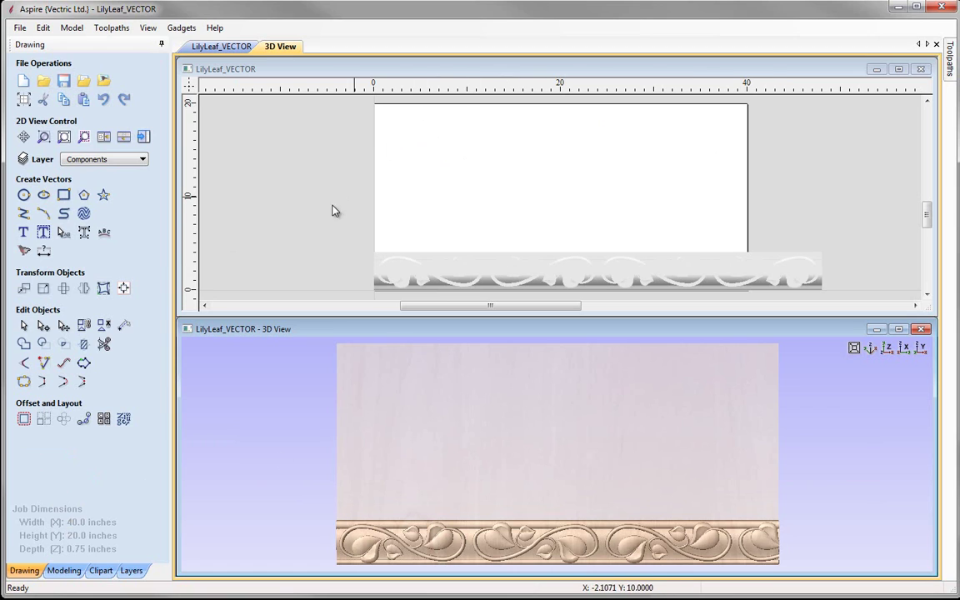
Step: Create an arc from X 6, Y 1 to X 34, Y 1 with a radius of 14 inches
click(38, 219)
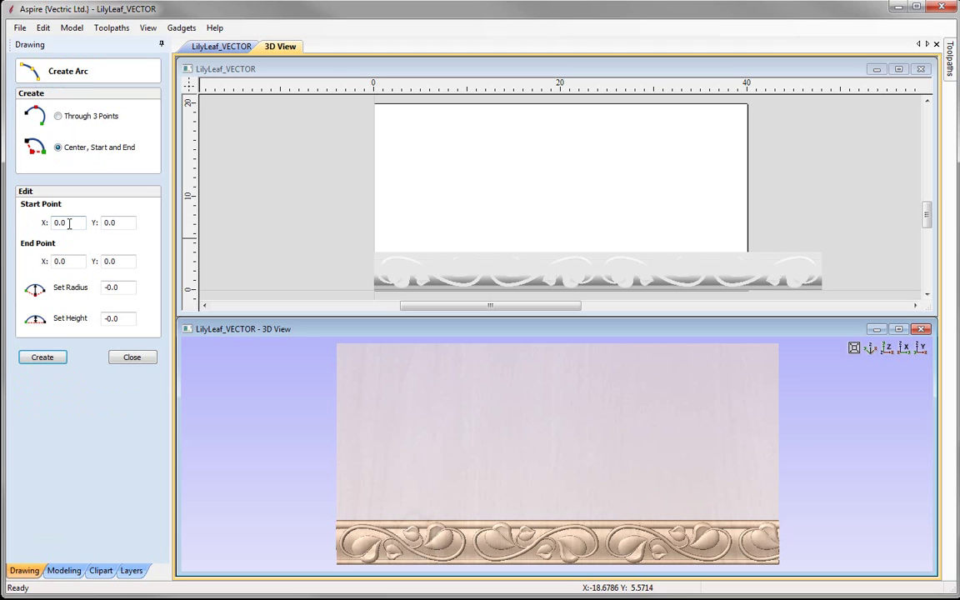
click(69, 222)
text(6)
click(122, 223)
text(1)
click(71, 260)
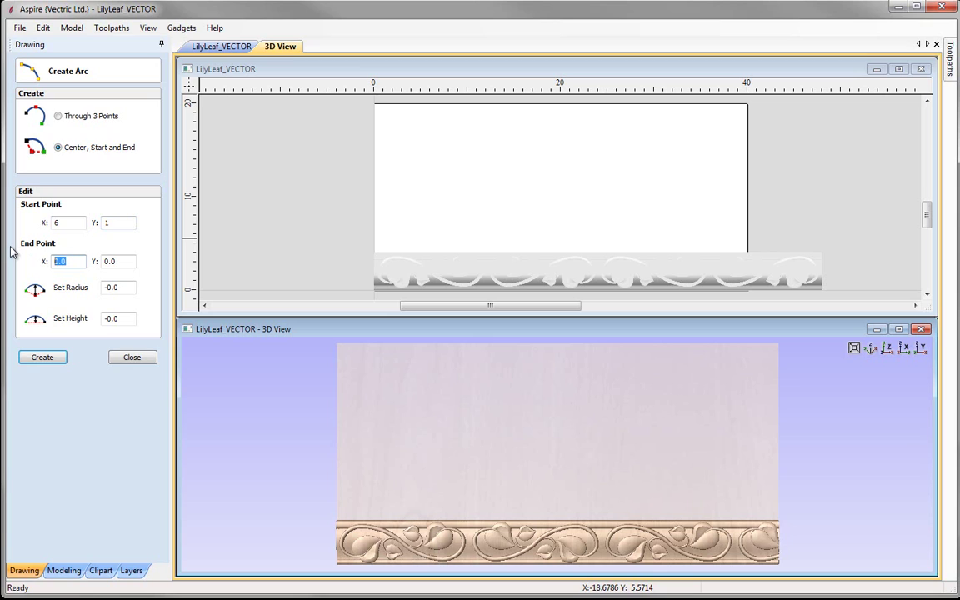
text(34)
click(113, 261)
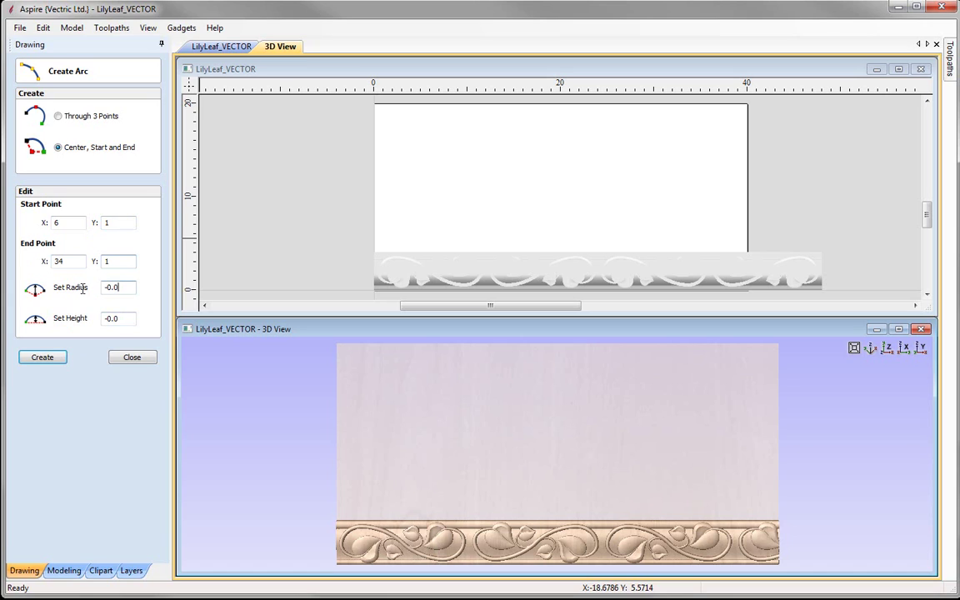
key(shift+Home)
click(47, 360)
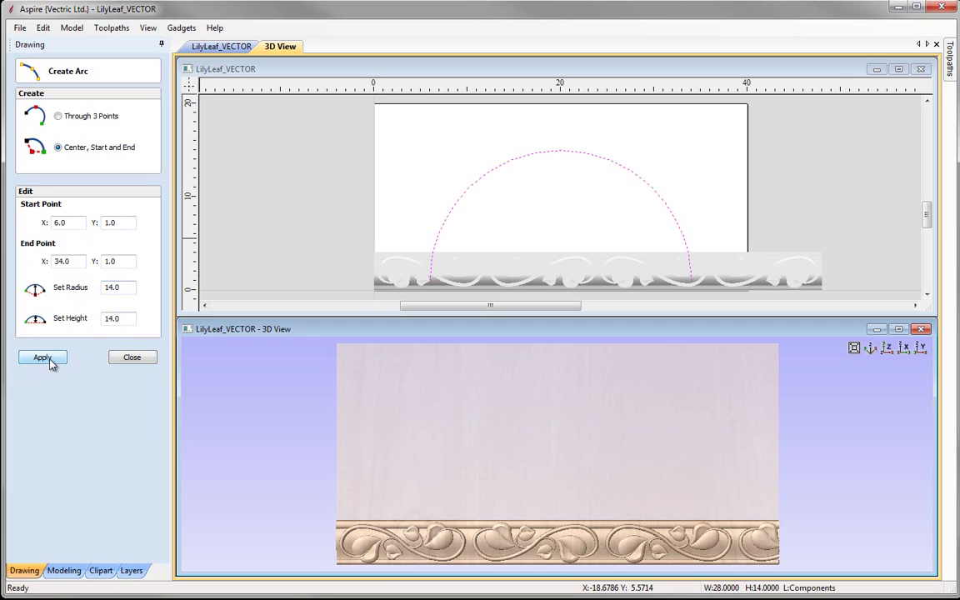
click(126, 358)
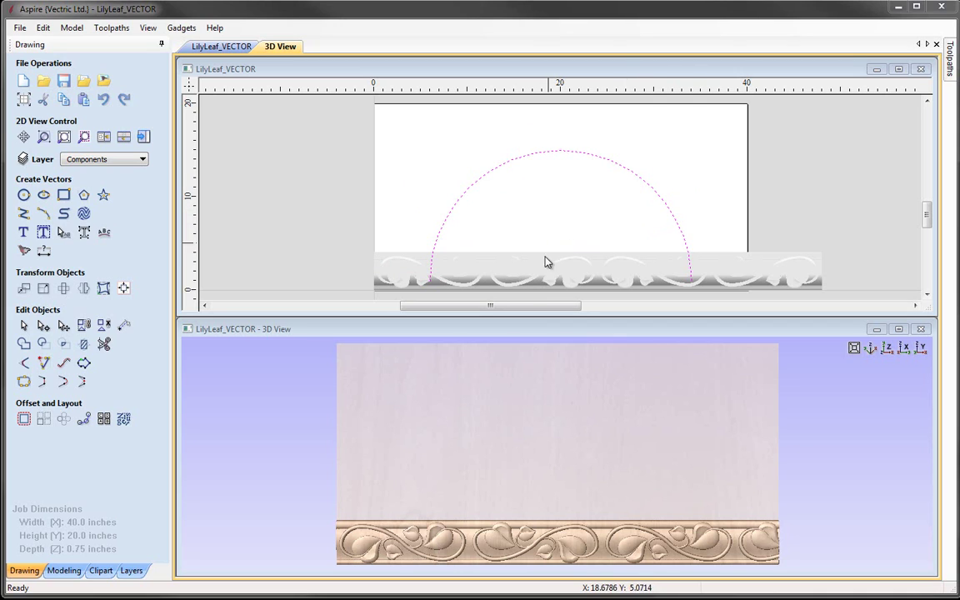
Step: Resize the straight molding component to a width of p*32/2 inches, with the X and Y sizes unlinked
click(498, 273)
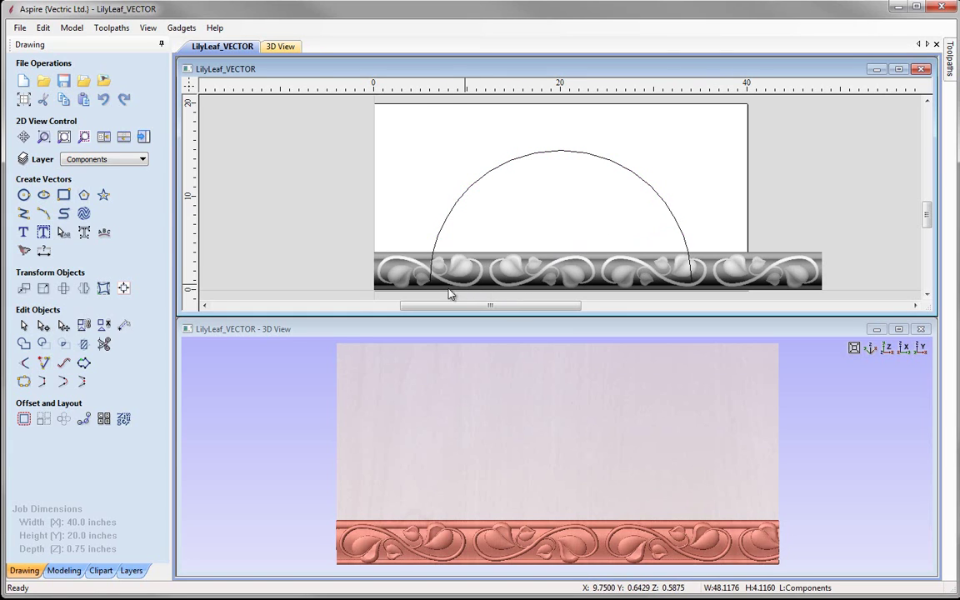
click(44, 289)
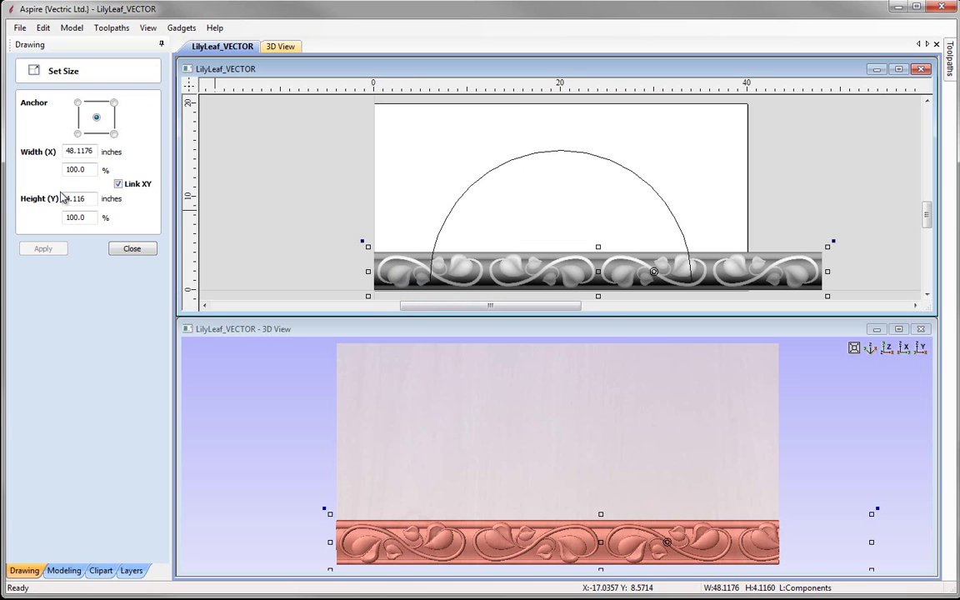
click(118, 184)
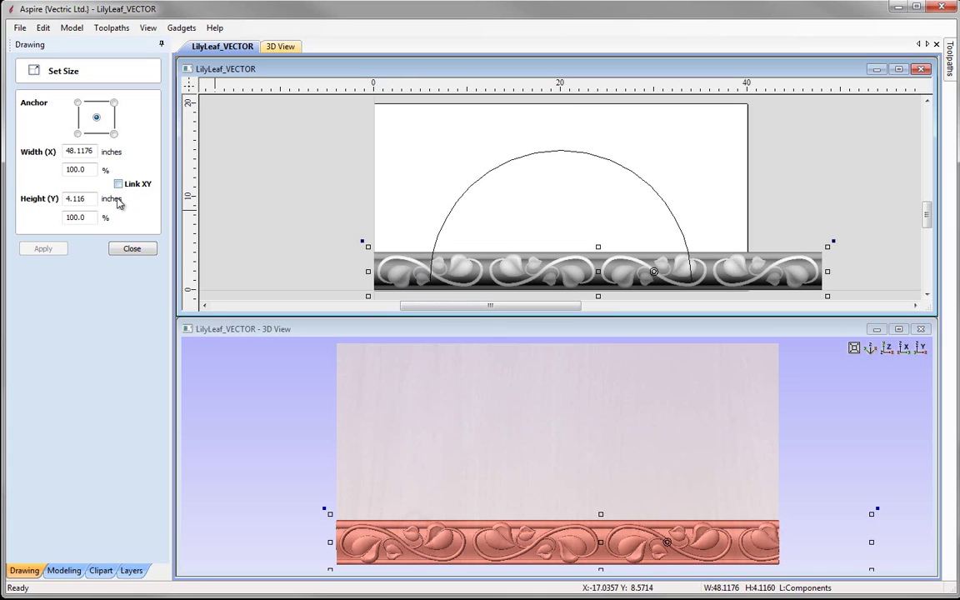
click(72, 151)
drag(90, 150, 48, 149)
text(pi)
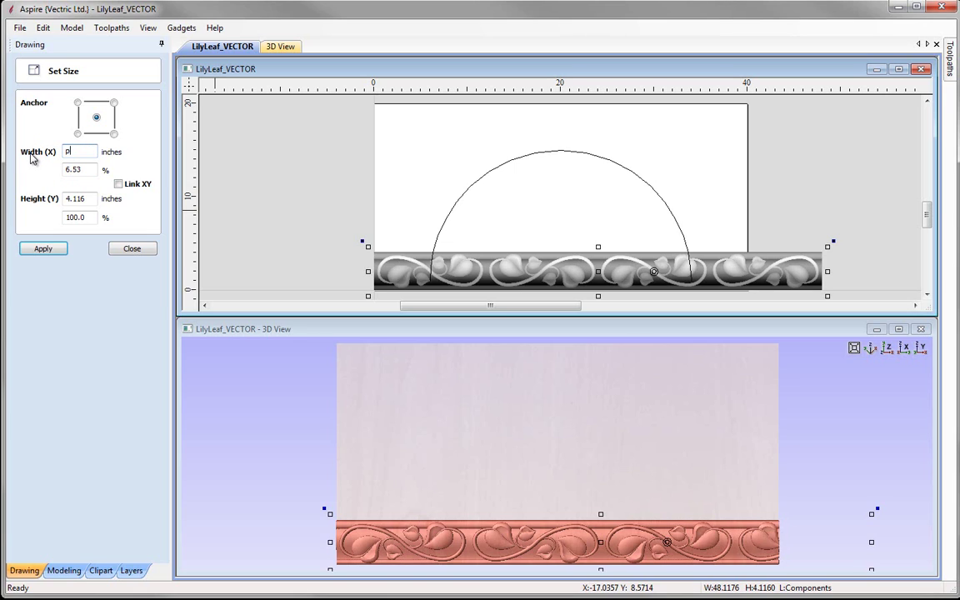
text(*)
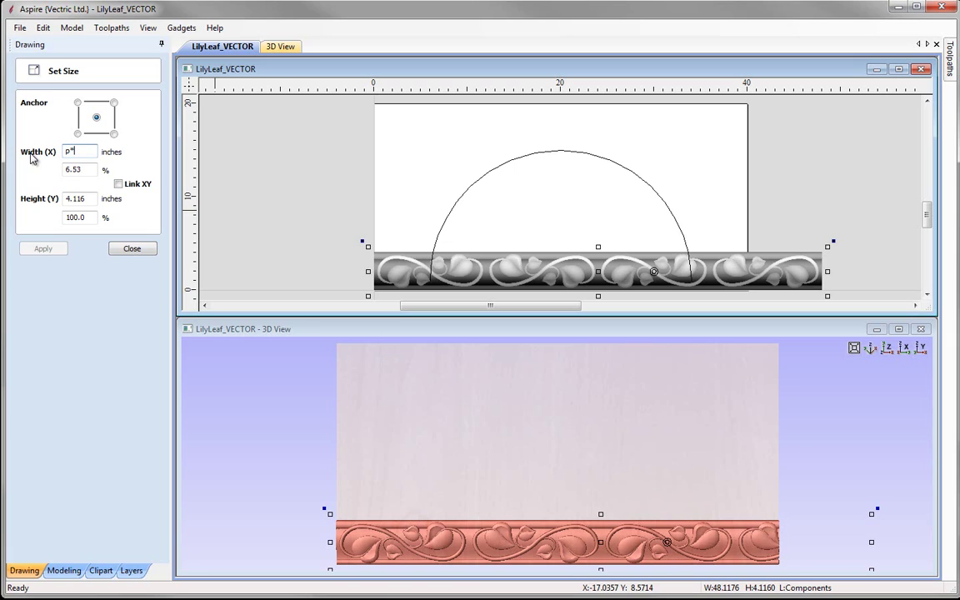
text(32)
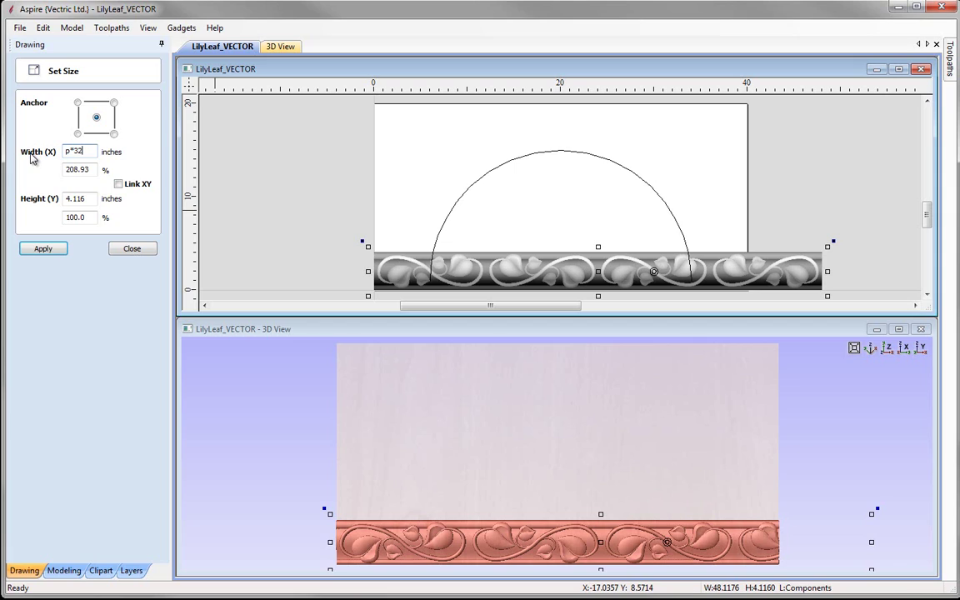
text(/2)
key(equal)
click(46, 249)
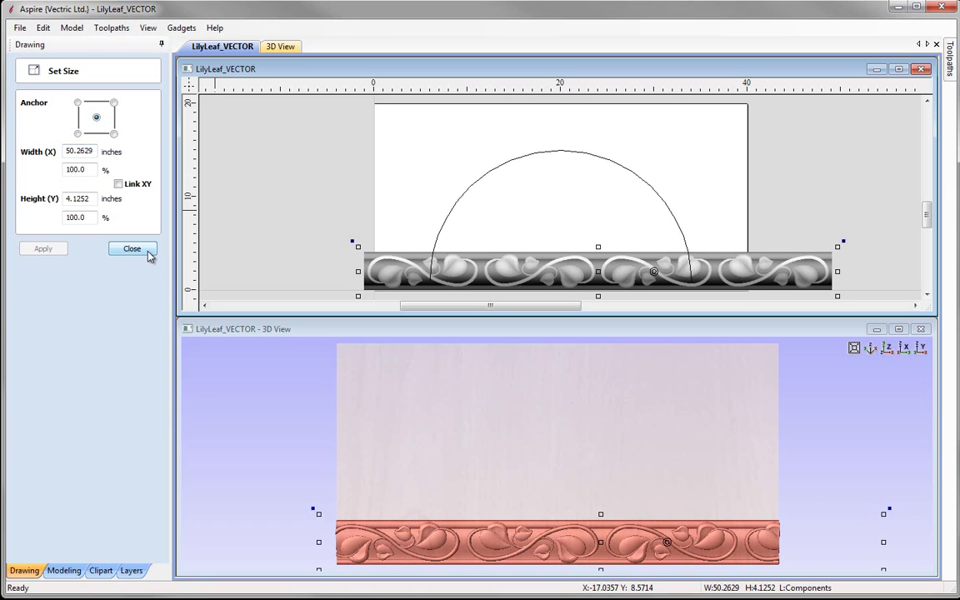
click(132, 248)
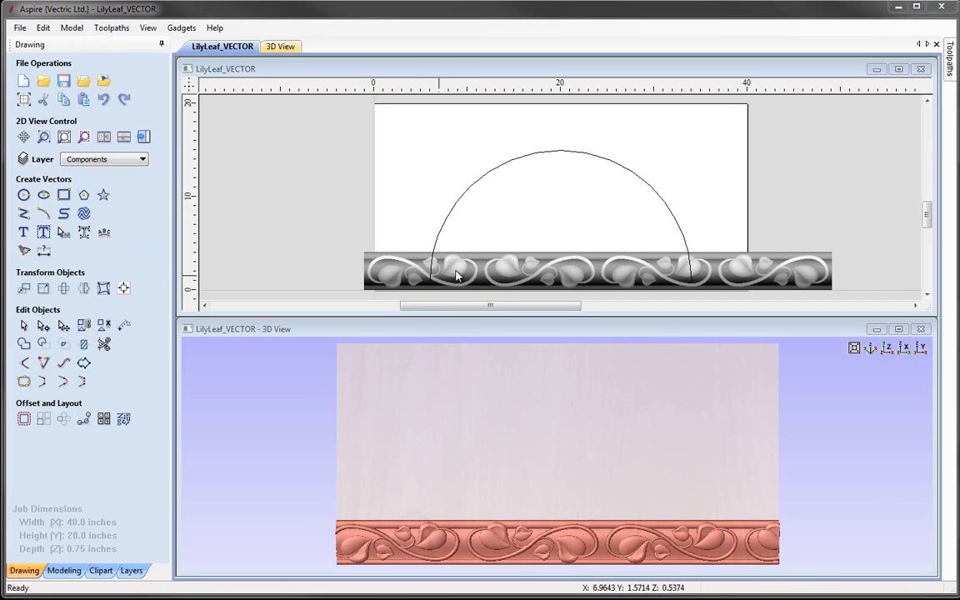
Step: Distort the molding component above a single curve, using the arc as its bottom edge, and inspect the arch in 3D
click(439, 245)
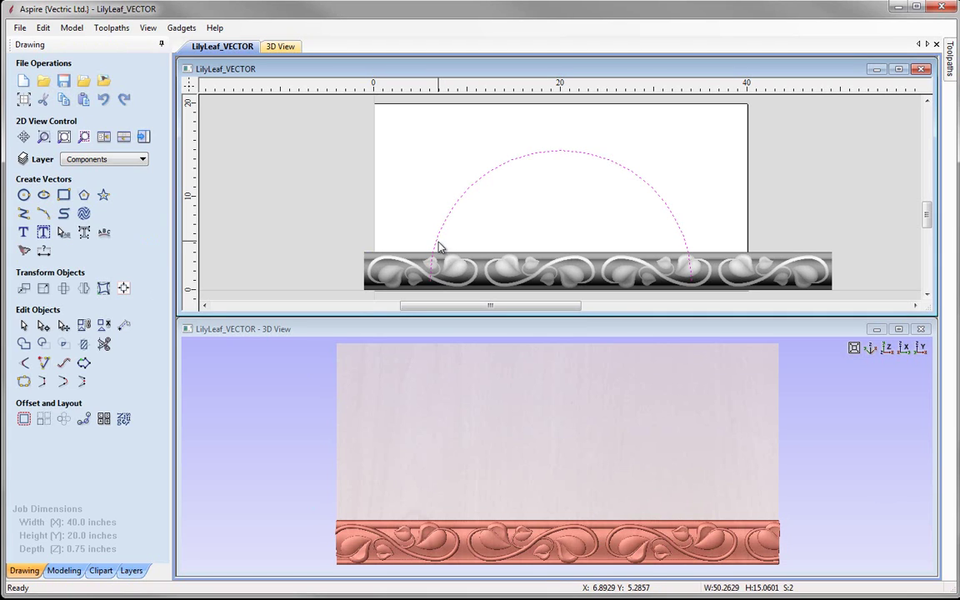
click(103, 288)
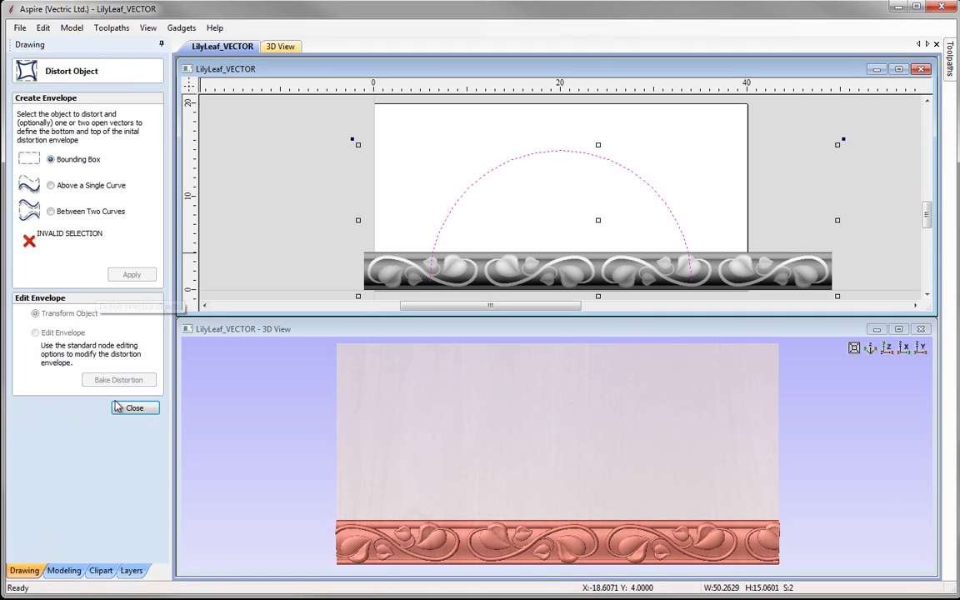
click(91, 185)
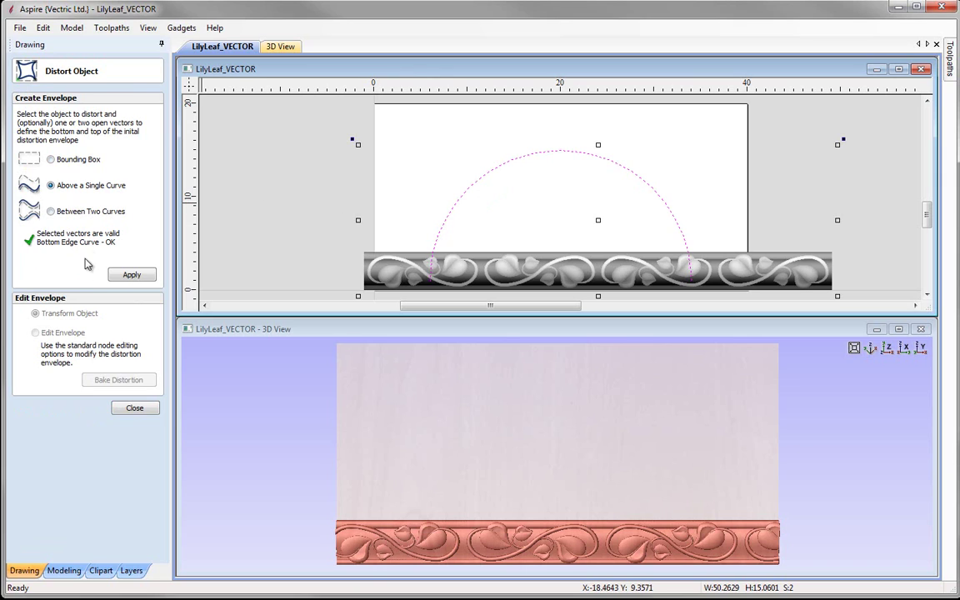
click(121, 273)
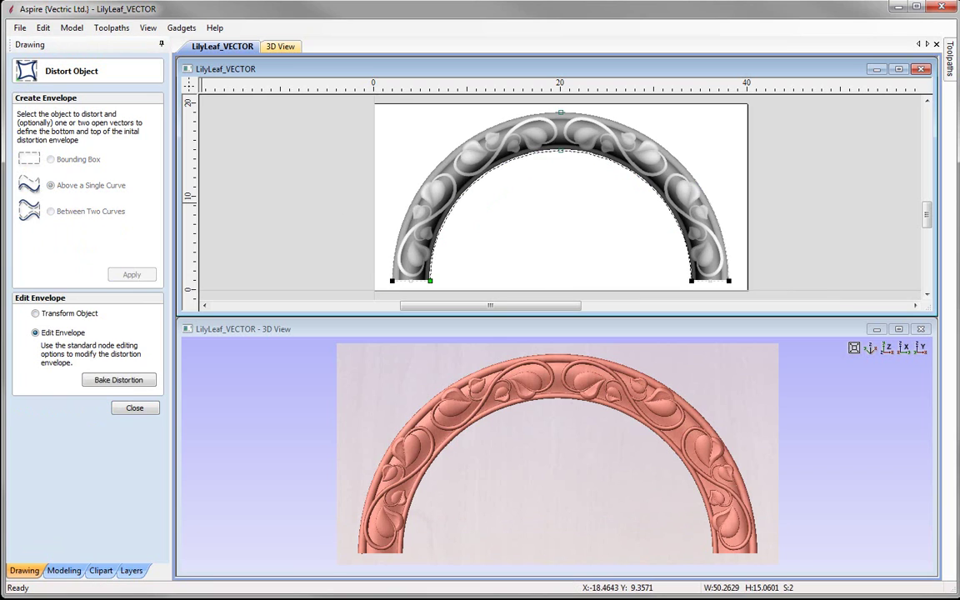
click(135, 408)
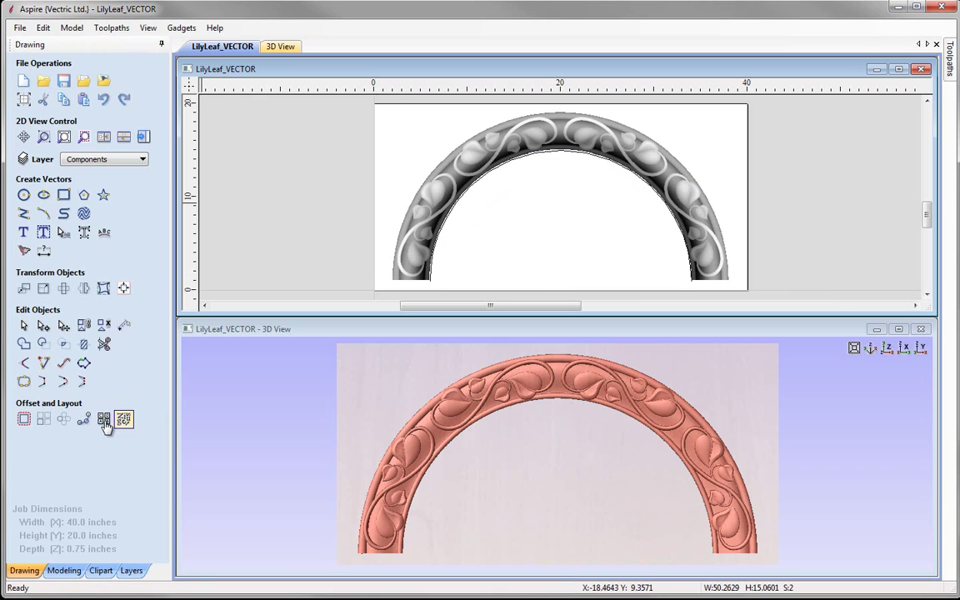
key(F3)
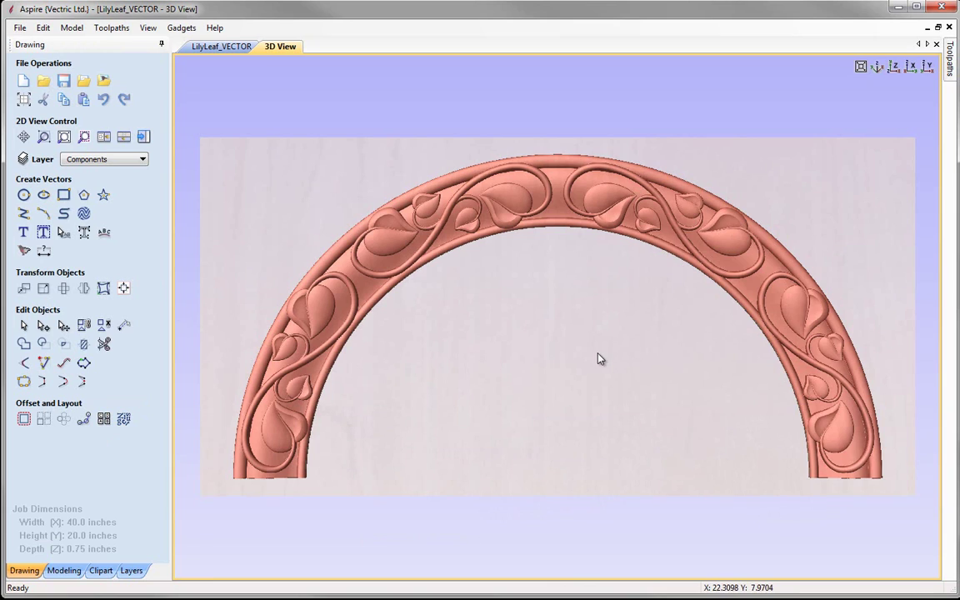
drag(581, 391, 513, 438)
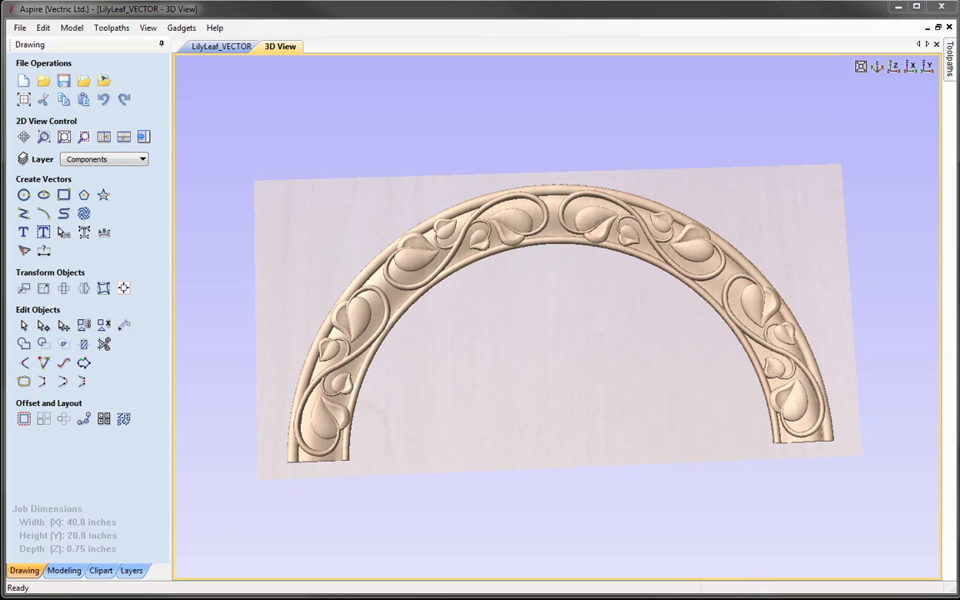
Step: Save the project as a new file named LilyLeaf_MODEL.crv3d in the LilyLeaf_FILES folder
click(21, 27)
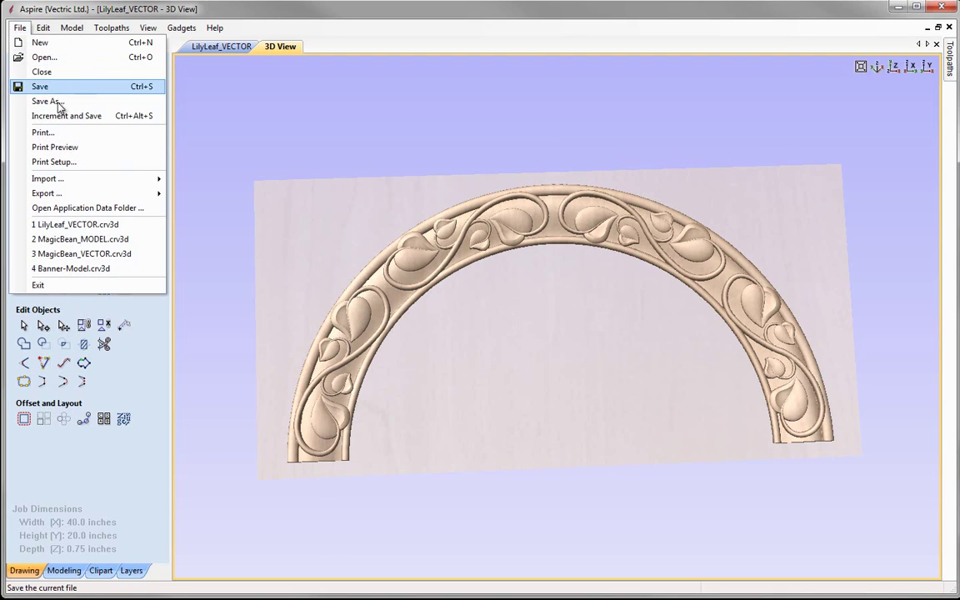
click(48, 101)
click(386, 419)
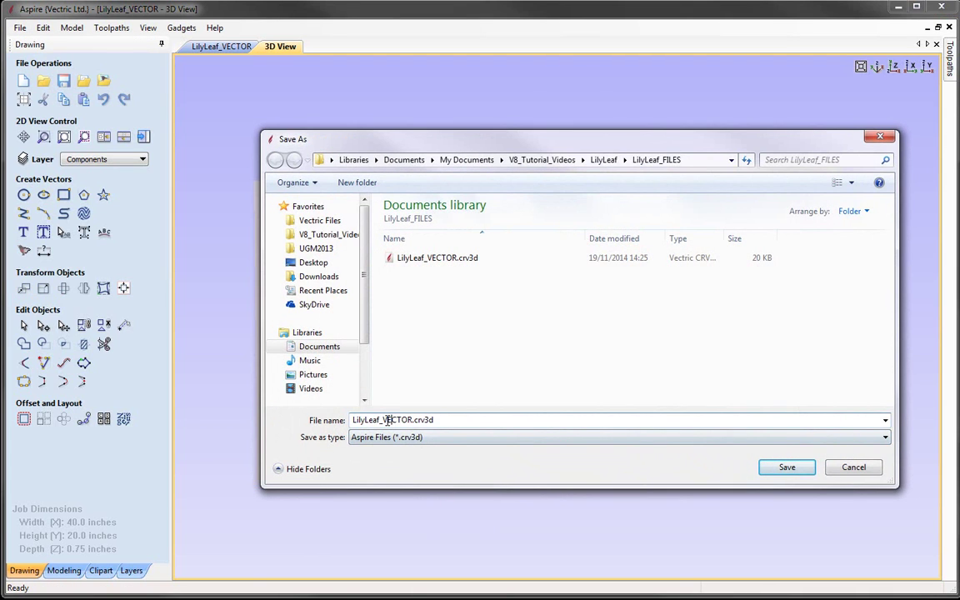
drag(384, 420, 414, 423)
text(MODEL)
click(788, 466)
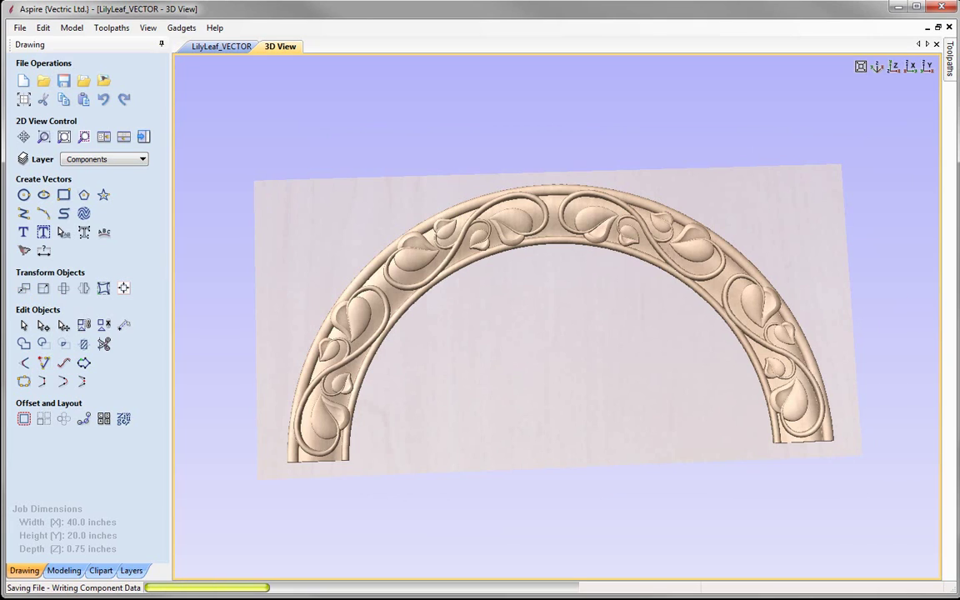